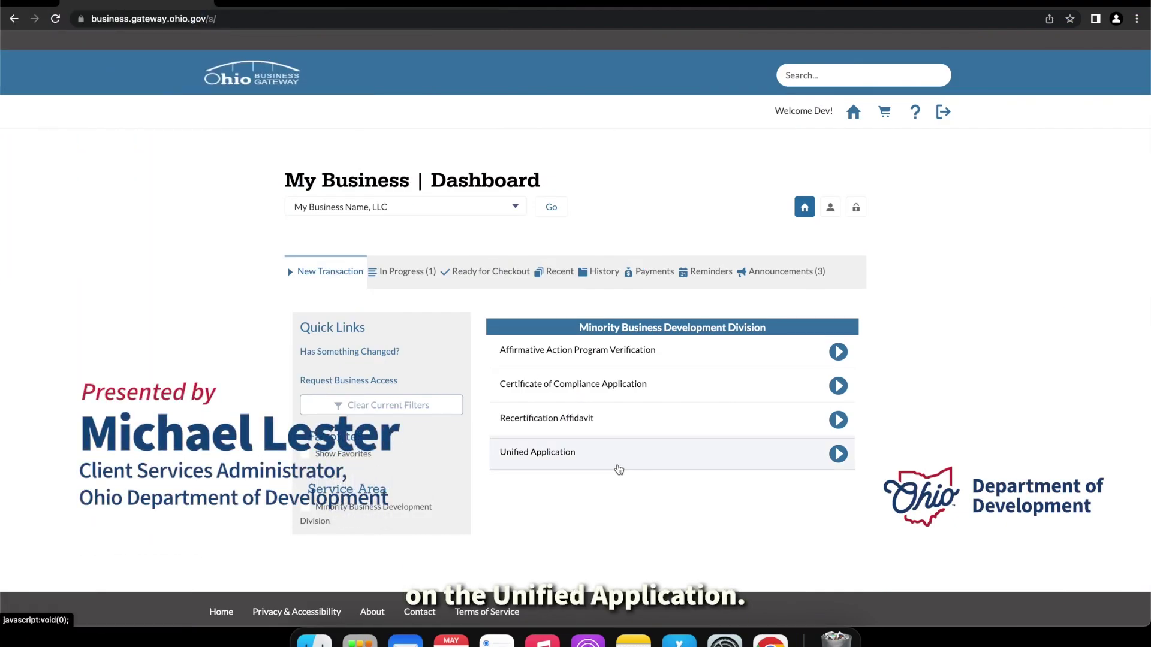
Start a new Unified Application from the Minority Business Development Division on the dashboard
{"action": "left_click", "coordinate": [619, 470]}
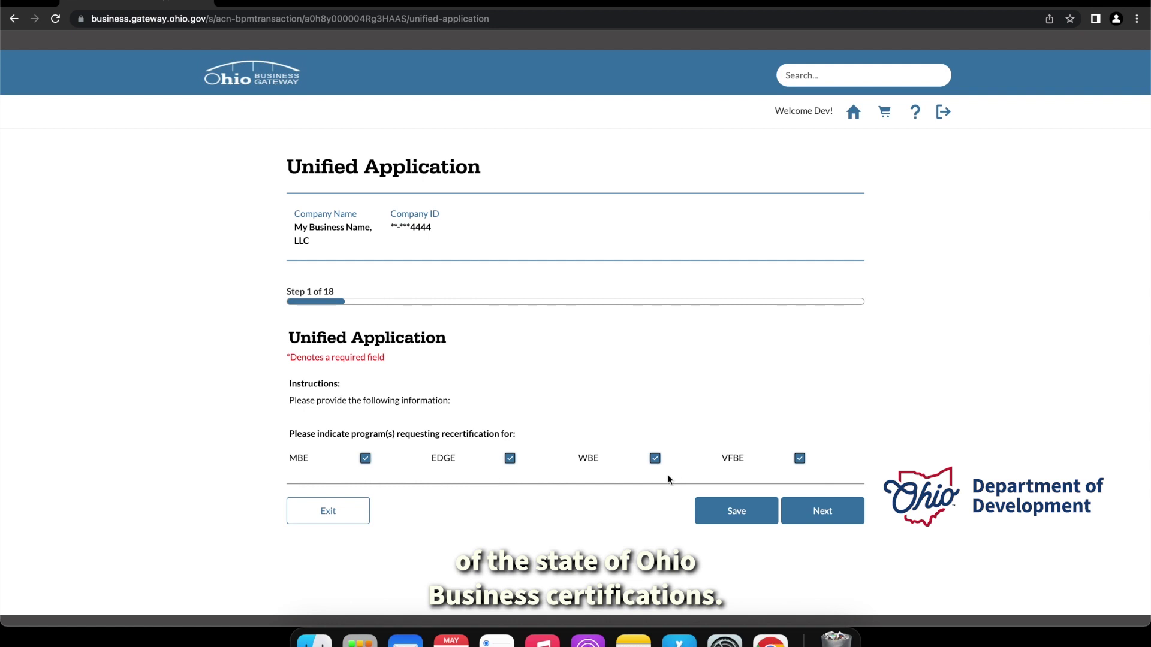
{"action": "scroll", "coordinate": [361, 472], "scroll_direction": "down", "scroll_amount": 1}
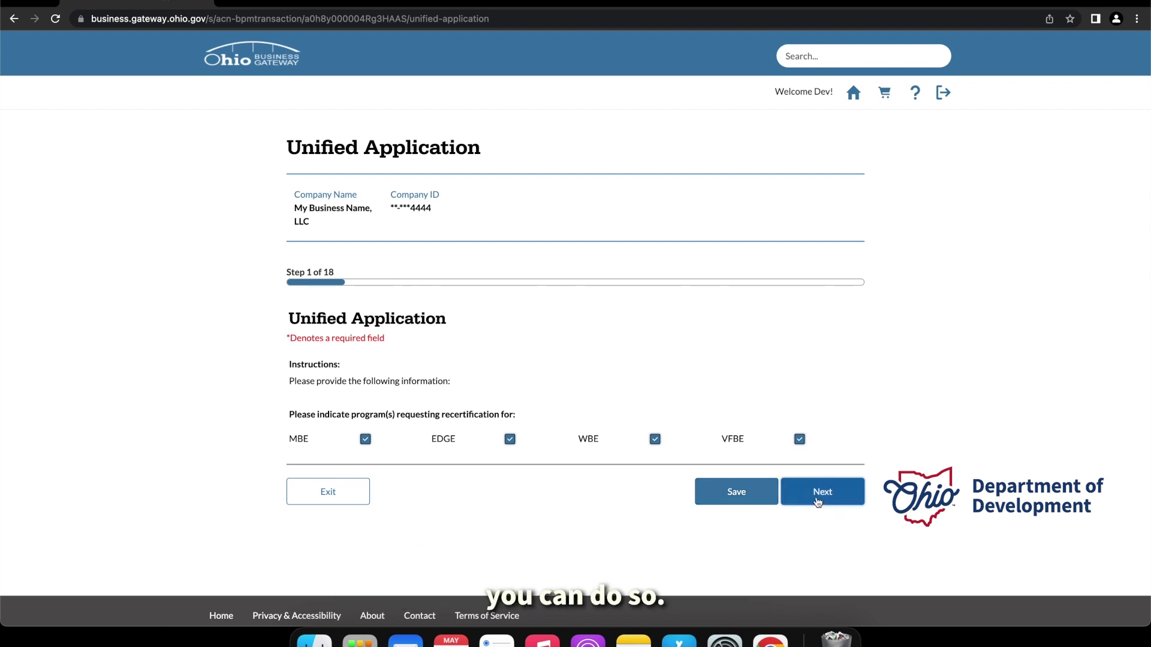
Keep MBE, EDGE, WBE and VFBE checked for recertification and continue to step 2
{"action": "left_click", "coordinate": [820, 493]}
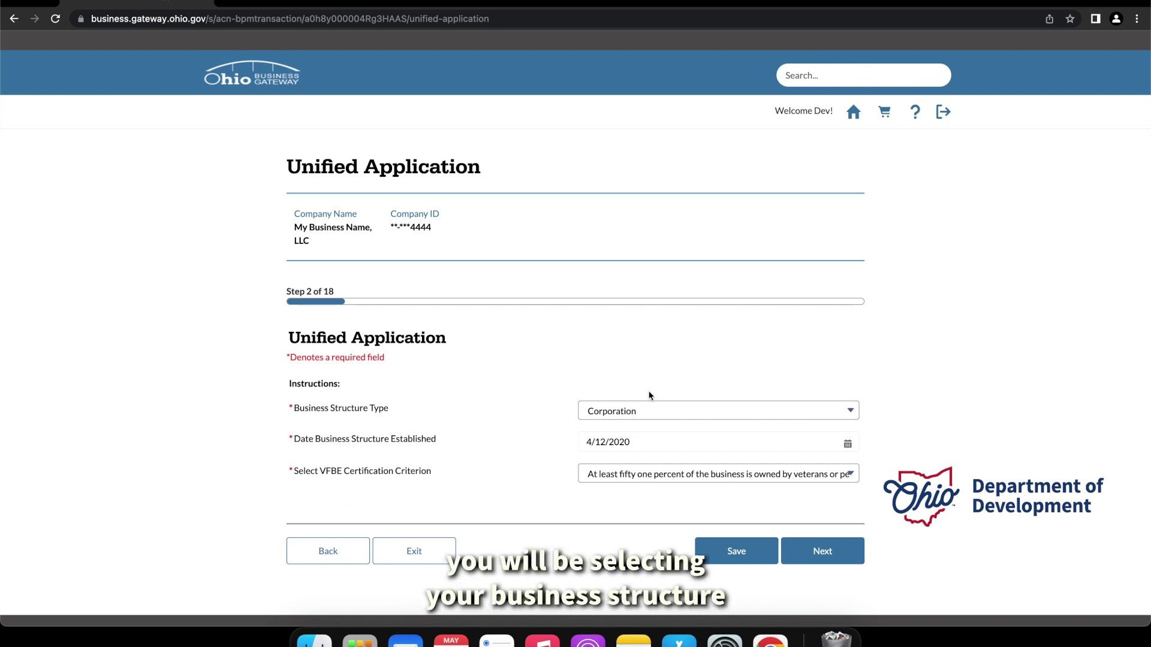
Keep Corporation as business structure and the fifty-one percent veteran-ownership VFBE criterion, then submit step 2
{"action": "left_click", "coordinate": [717, 407]}
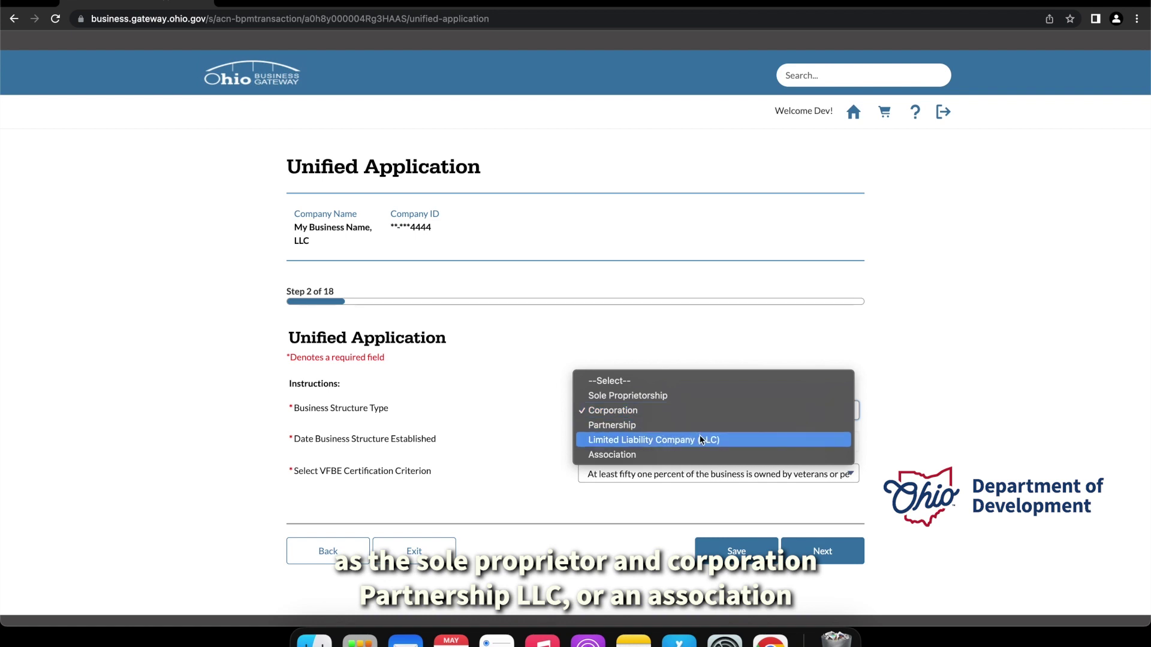
{"action": "left_click", "coordinate": [908, 407]}
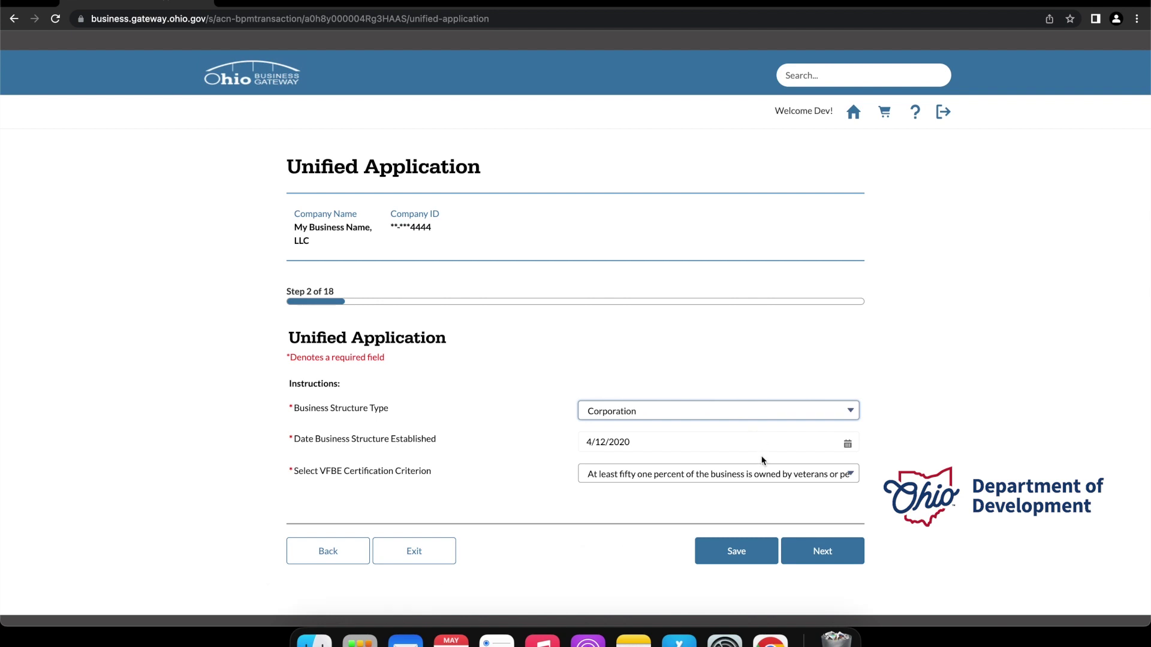
{"action": "scroll", "coordinate": [758, 475], "scroll_direction": "down", "scroll_amount": 1}
{"action": "scroll", "coordinate": [757, 474], "scroll_direction": "down", "scroll_amount": 1}
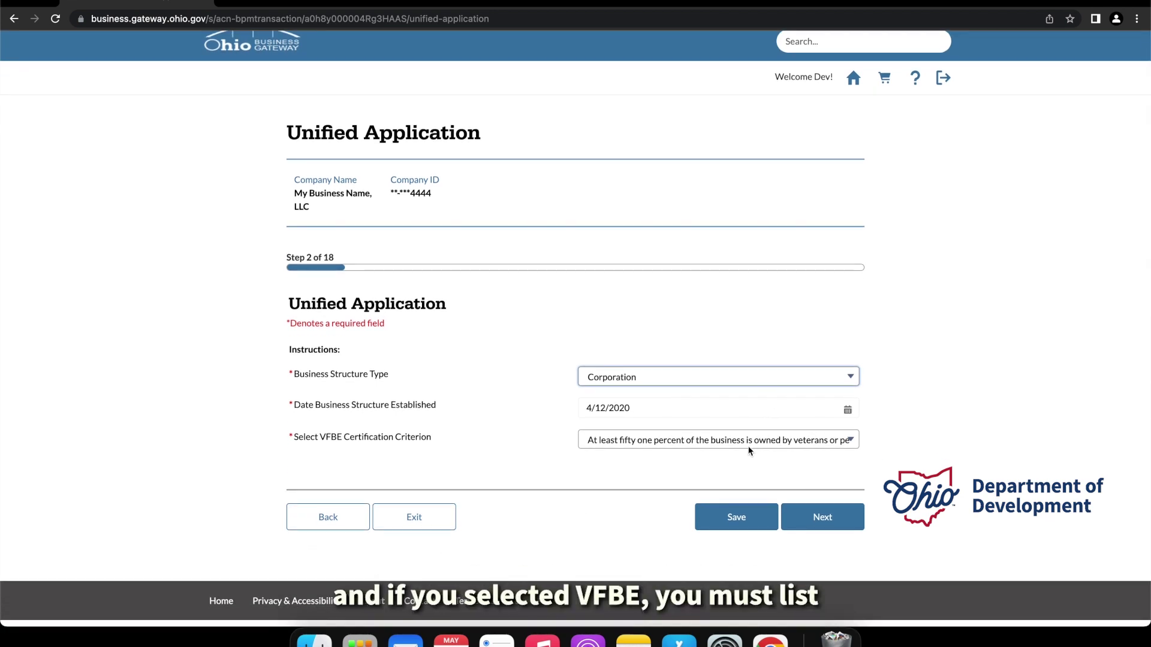
{"action": "left_click", "coordinate": [749, 448]}
{"action": "key", "text": "Up"}
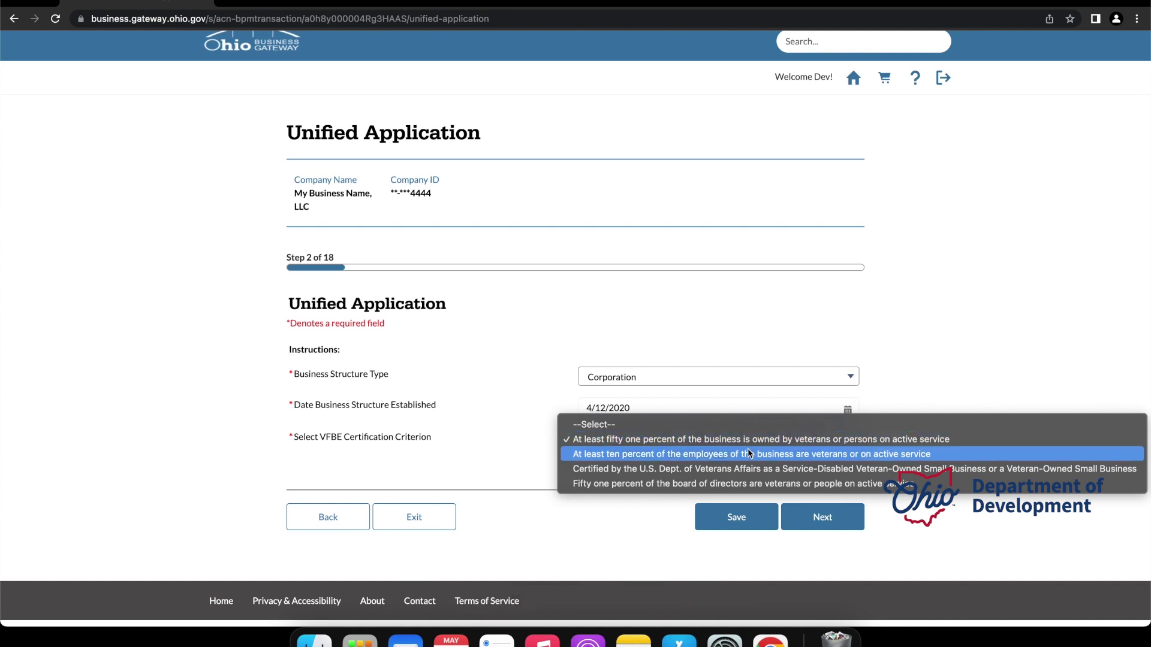
{"action": "key", "text": "Return"}
{"action": "left_click", "coordinate": [818, 517]}
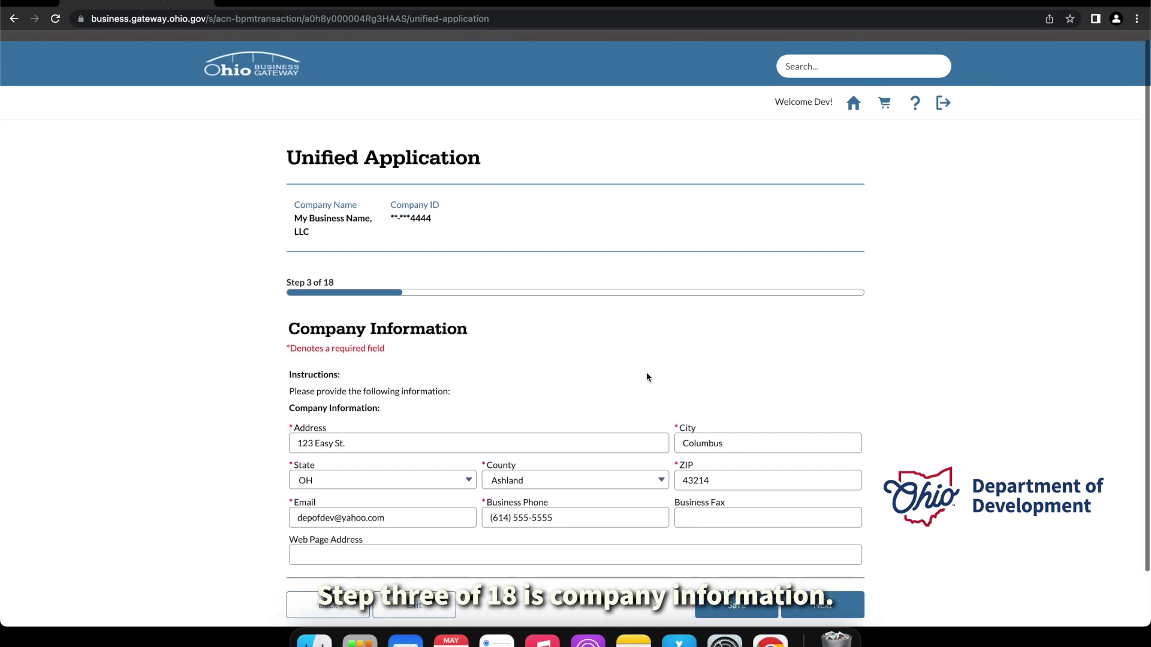
Accept the prefilled address and contact details and submit step 3
{"action": "scroll", "coordinate": [647, 377], "scroll_direction": "down", "scroll_amount": 2}
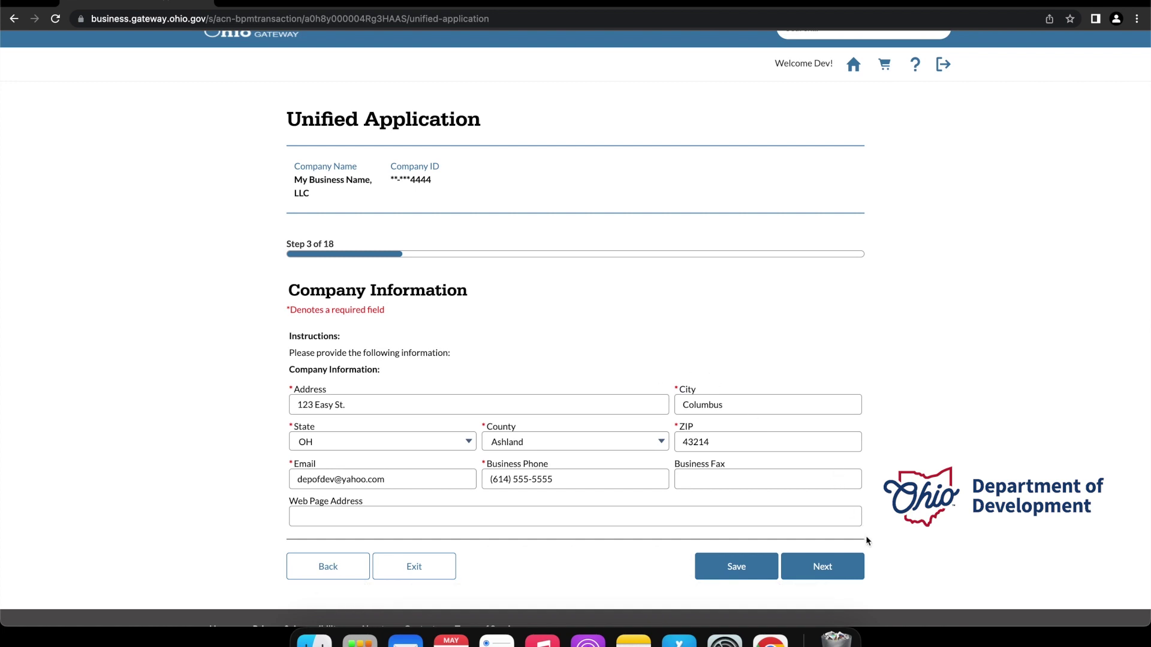
{"action": "left_click", "coordinate": [847, 562]}
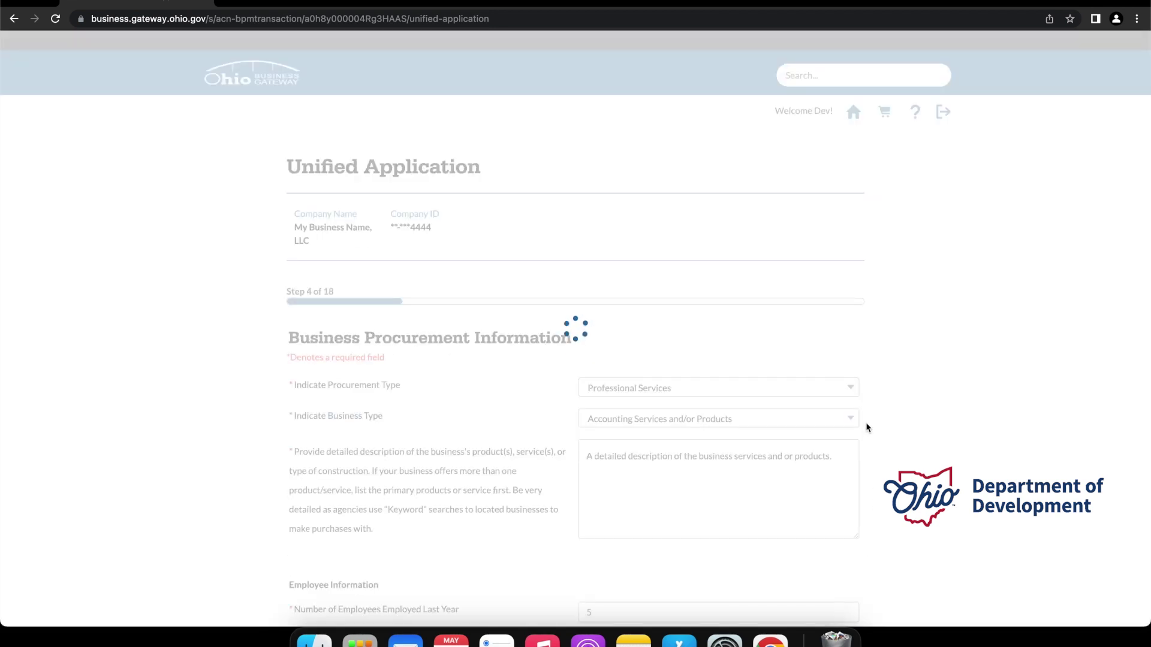
{"action": "scroll", "coordinate": [873, 404], "scroll_direction": "down", "scroll_amount": 2}
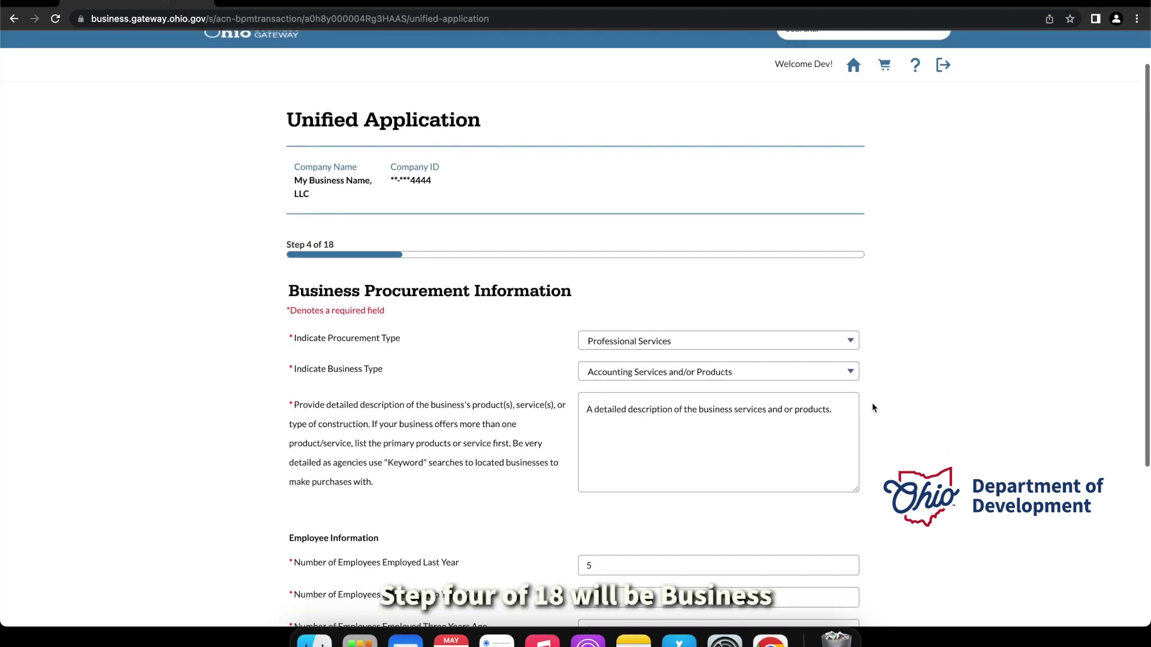
{"action": "scroll", "coordinate": [872, 407], "scroll_direction": "down", "scroll_amount": 2}
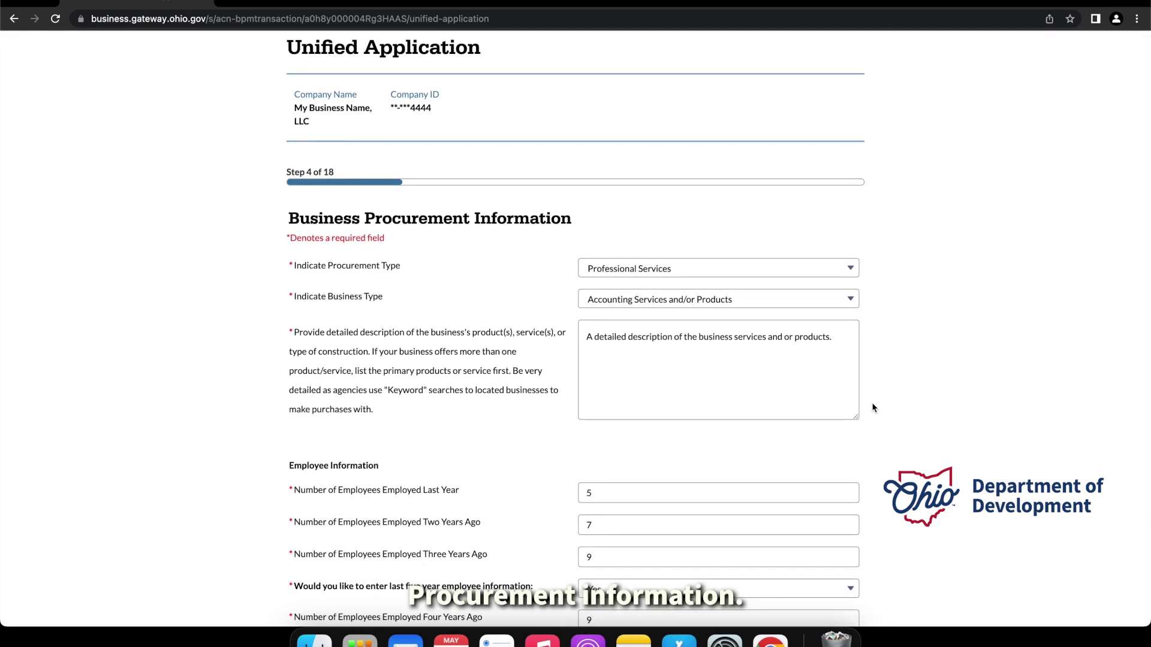
{"action": "scroll", "coordinate": [872, 404], "scroll_direction": "down", "scroll_amount": 1}
{"action": "scroll", "coordinate": [754, 249], "scroll_direction": "up", "scroll_amount": 1}
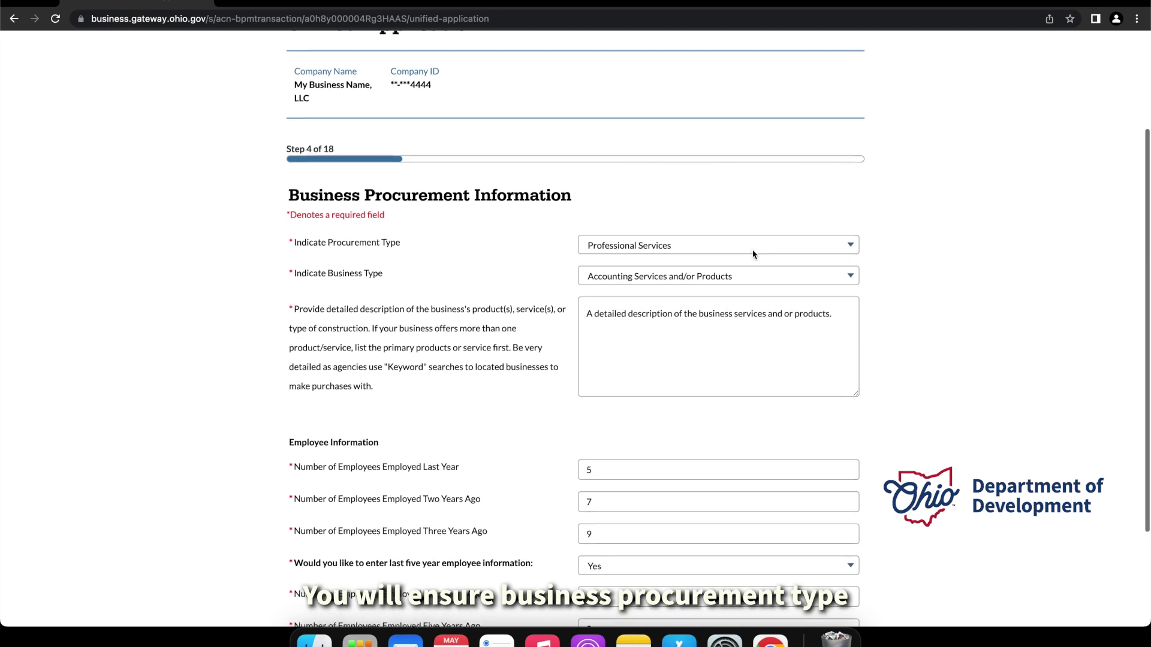
{"action": "left_click", "coordinate": [755, 249]}
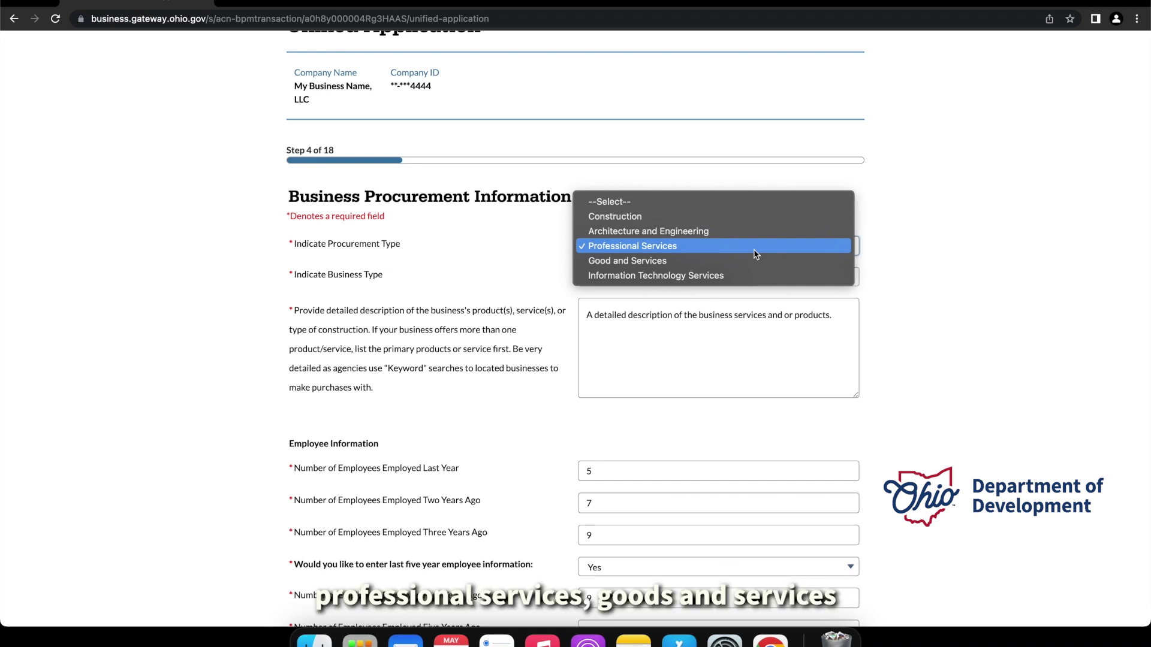
{"action": "left_click", "coordinate": [947, 253]}
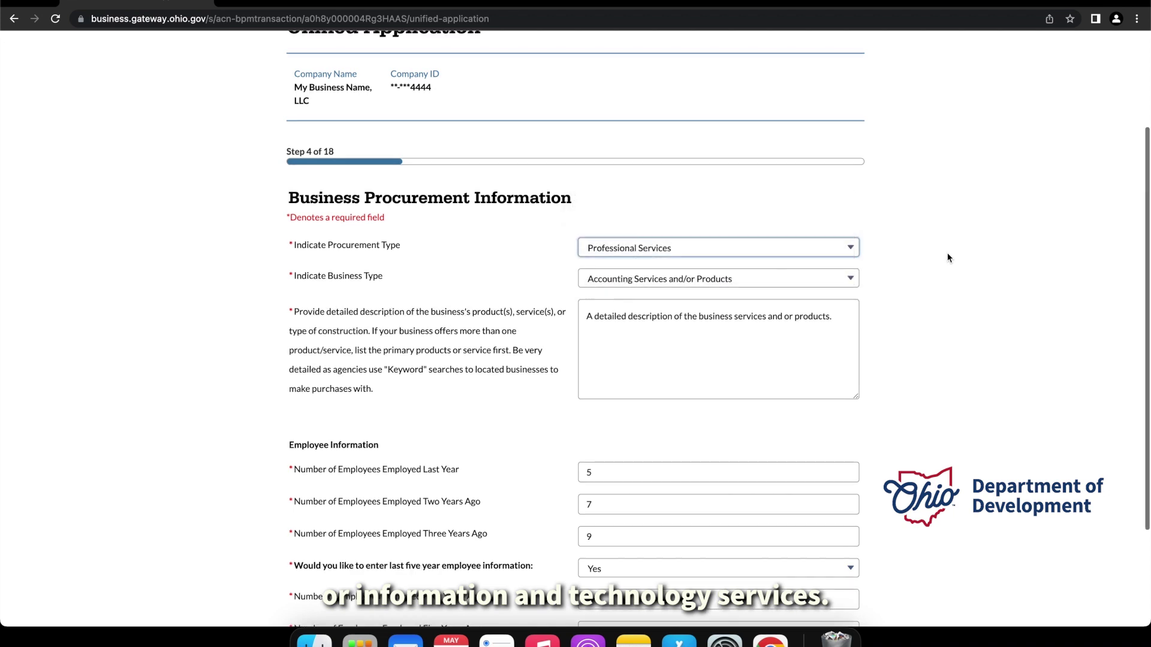
{"action": "left_click", "coordinate": [817, 283]}
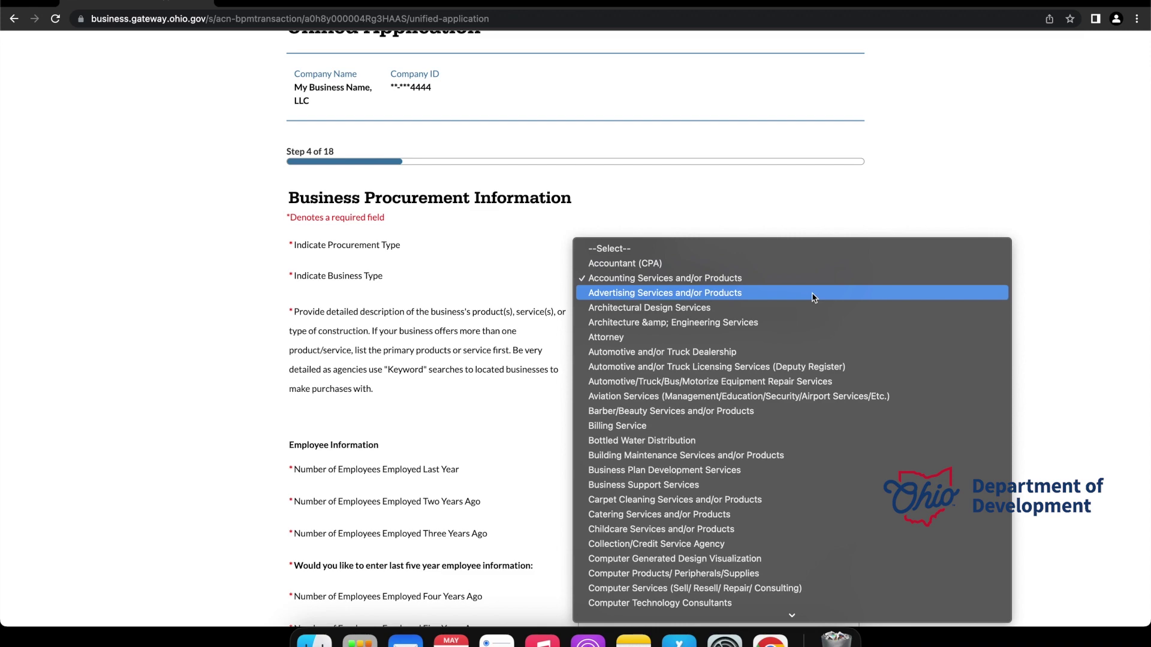
{"action": "scroll", "coordinate": [813, 298], "scroll_direction": "down", "scroll_amount": 10}
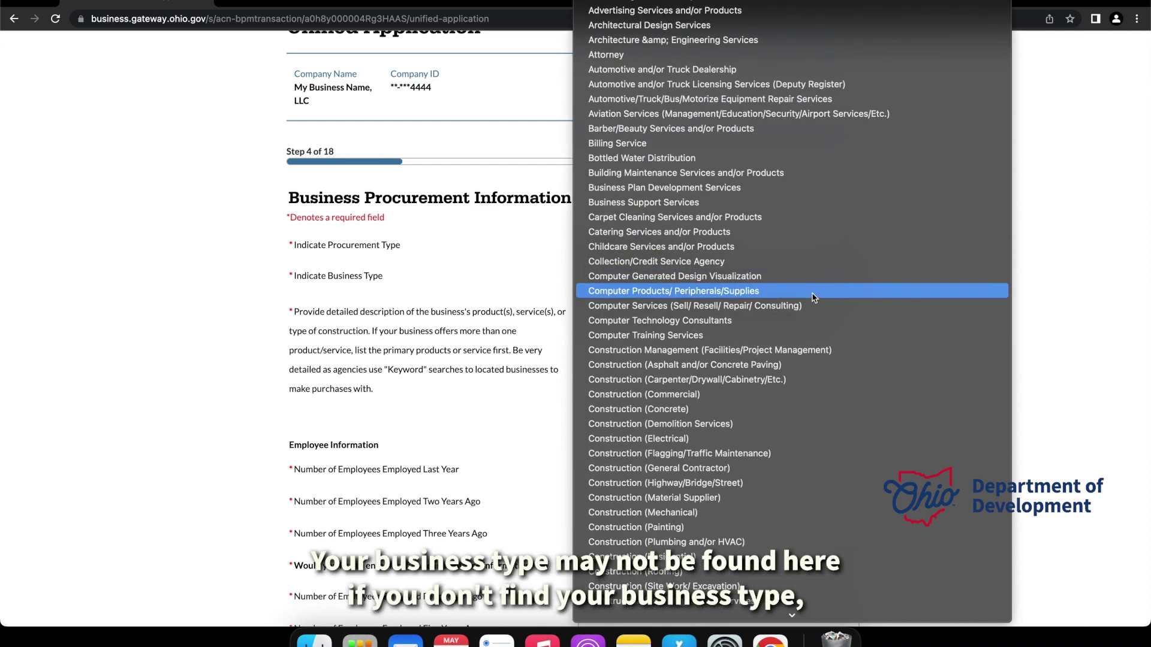
{"action": "scroll", "coordinate": [813, 298], "scroll_direction": "down", "scroll_amount": 20}
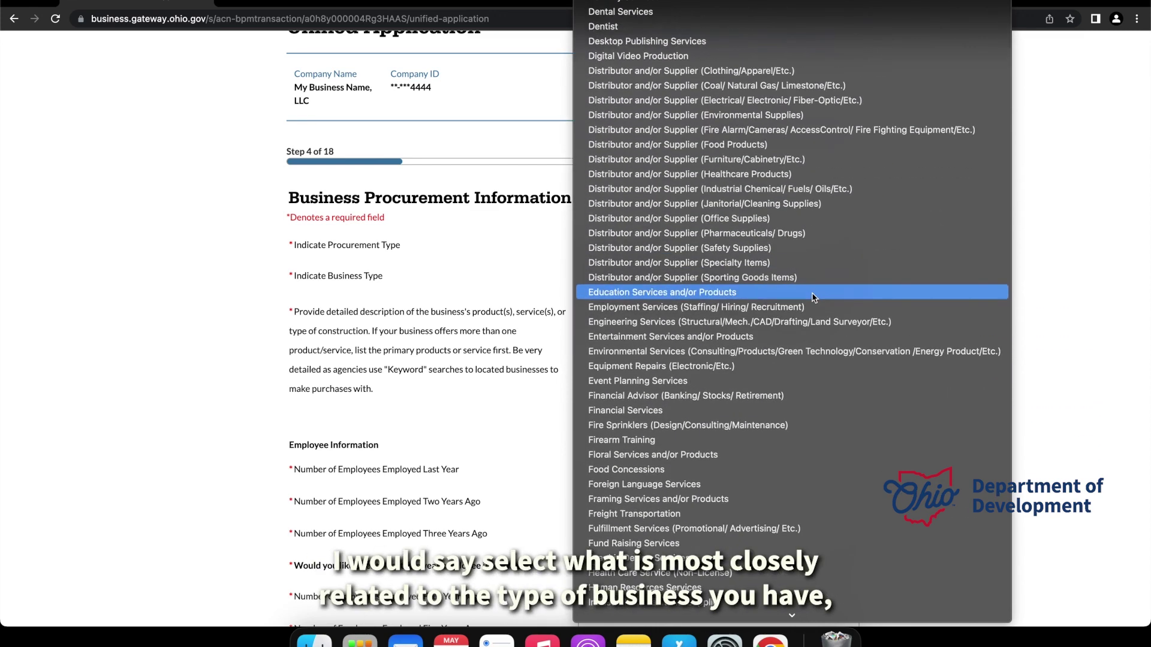
{"action": "scroll", "coordinate": [812, 298], "scroll_direction": "down", "scroll_amount": 1}
{"action": "scroll", "coordinate": [812, 298], "scroll_direction": "down", "scroll_amount": 12}
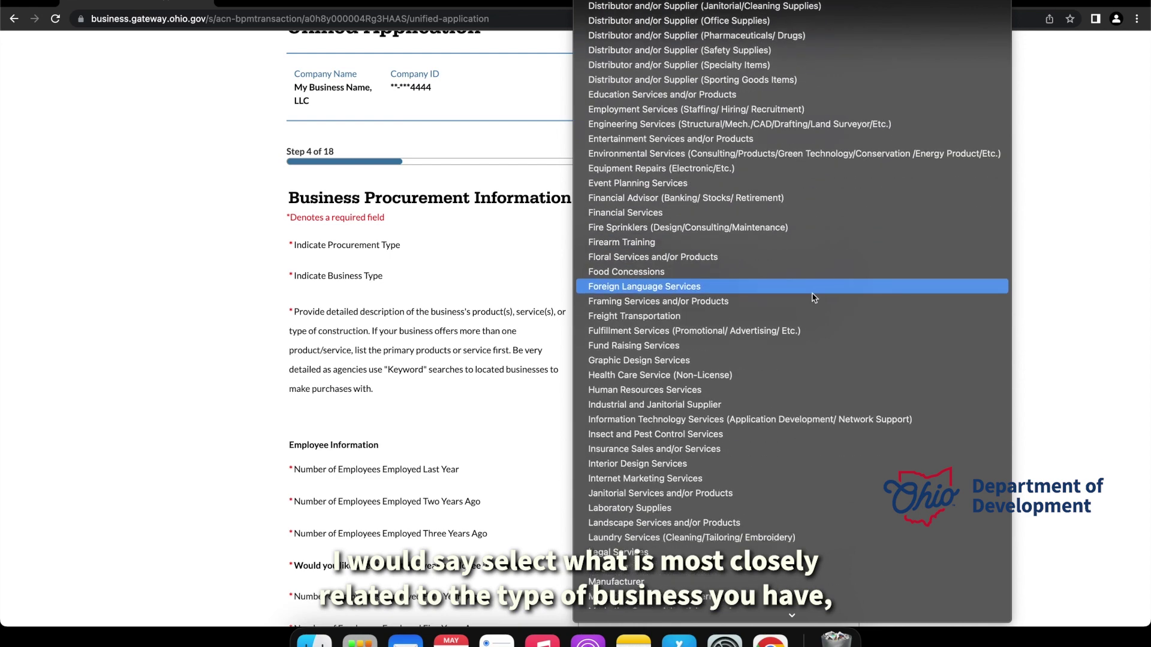
{"action": "scroll", "coordinate": [813, 298], "scroll_direction": "down", "scroll_amount": 4}
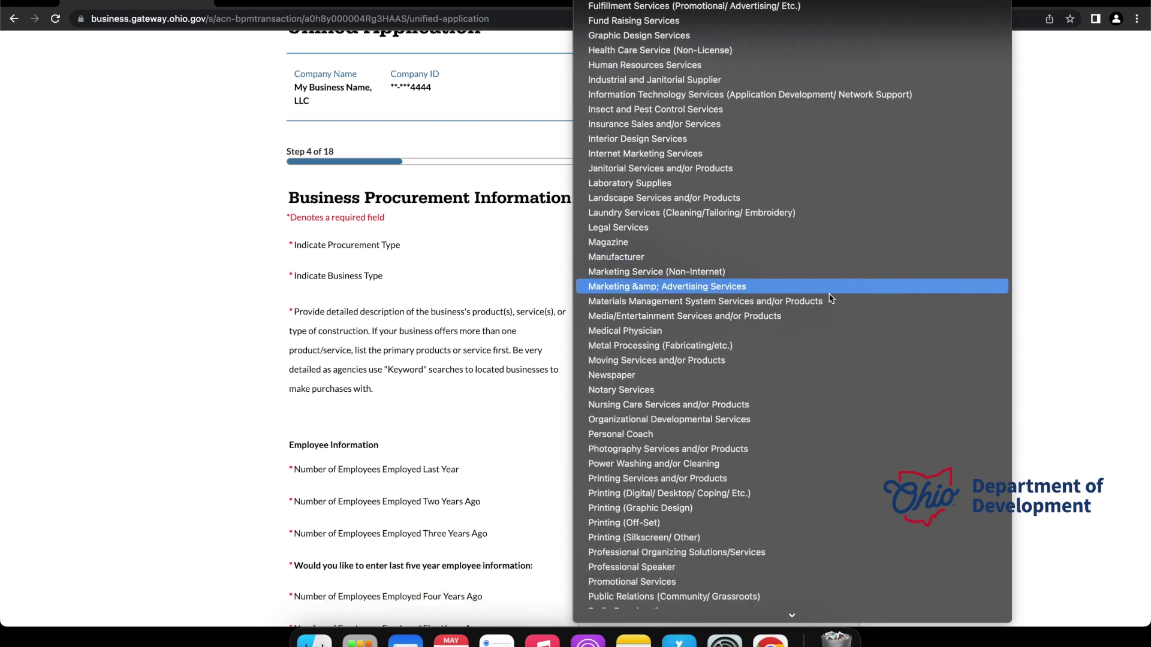
{"action": "left_click", "coordinate": [1052, 286]}
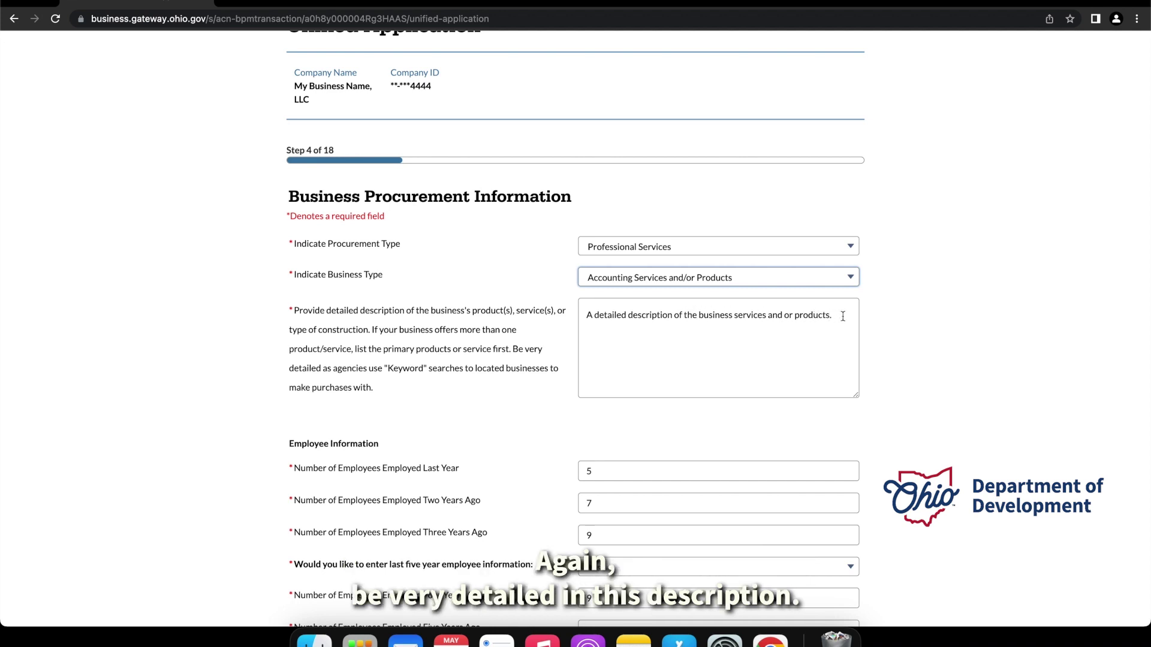
{"action": "scroll", "coordinate": [934, 332], "scroll_direction": "down", "scroll_amount": 3}
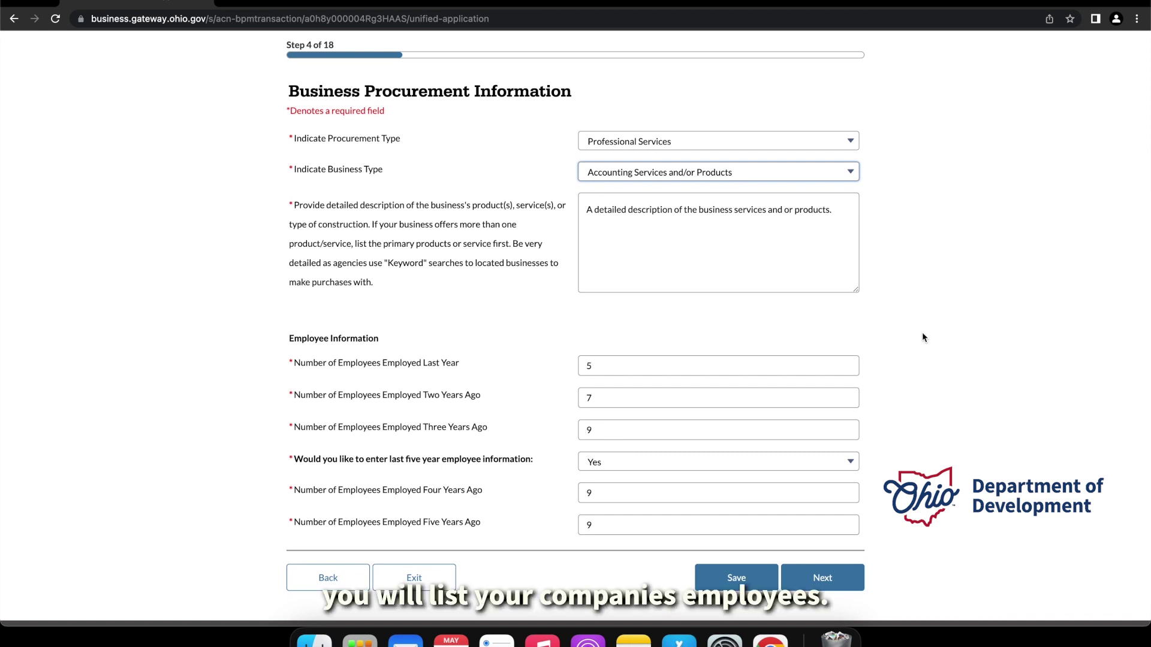
Review the five years of prefilled employee counts and submit to reach step 5
{"action": "scroll", "coordinate": [698, 367], "scroll_direction": "down", "scroll_amount": 1}
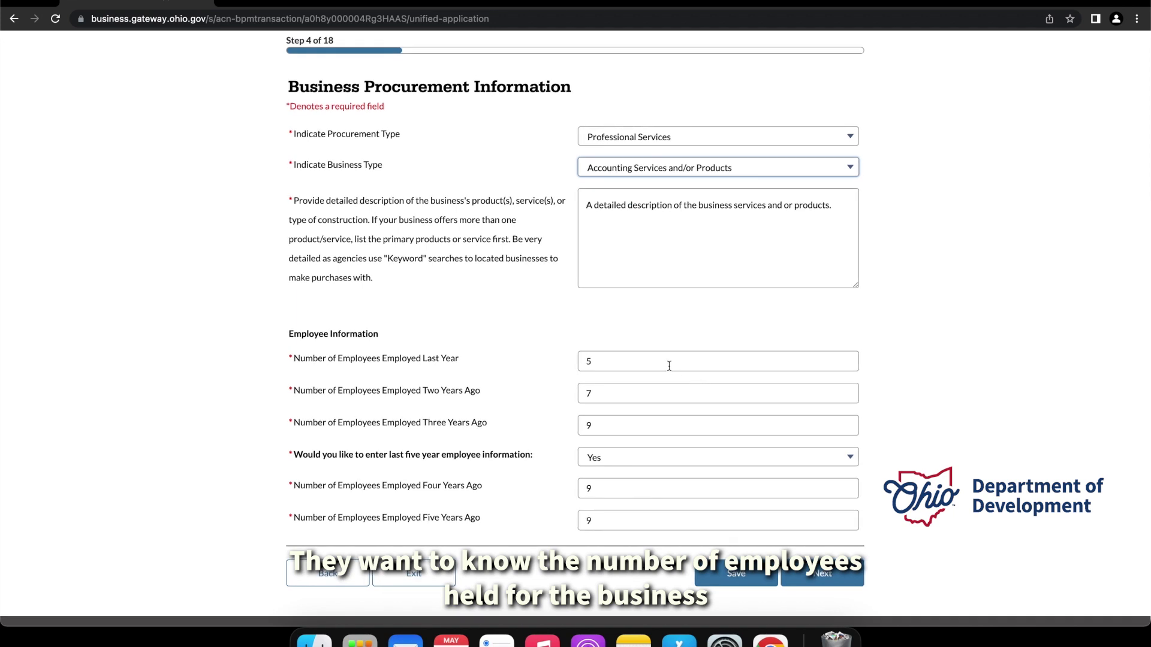
{"action": "scroll", "coordinate": [671, 387], "scroll_direction": "up", "scroll_amount": 1}
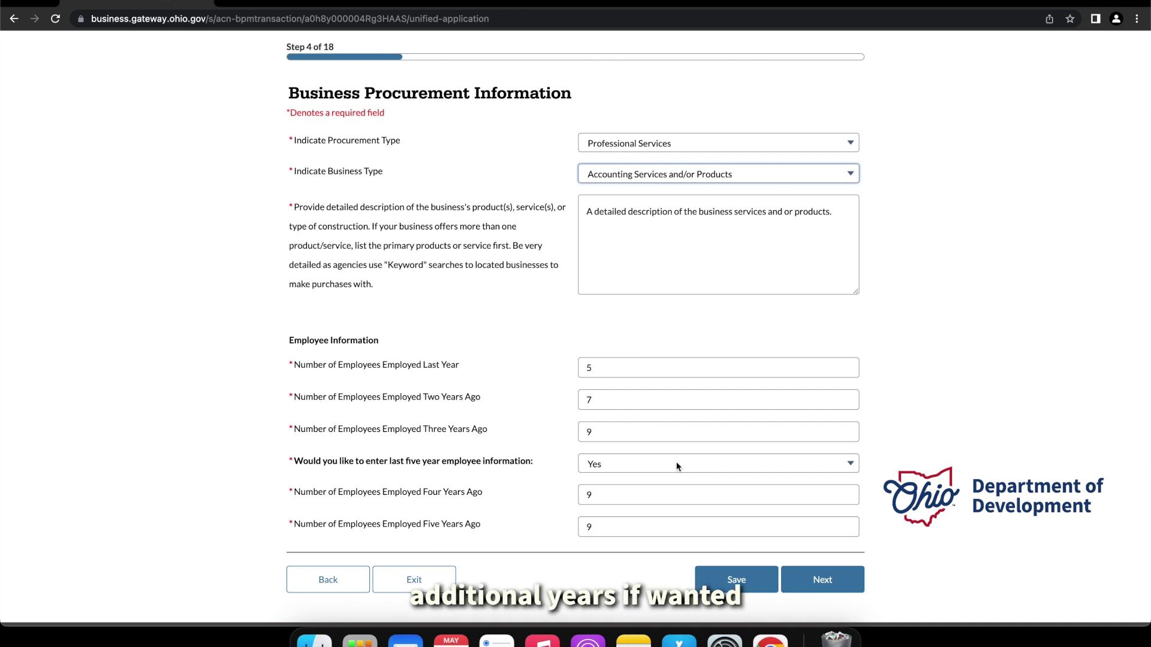
{"action": "left_click", "coordinate": [838, 579]}
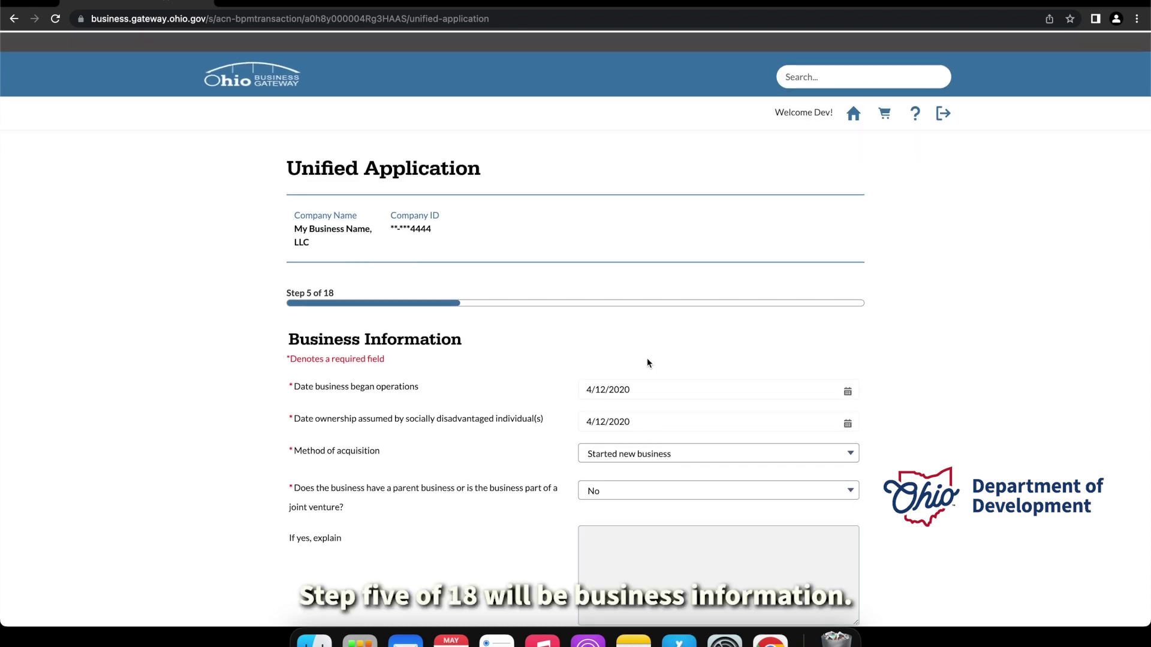
Review the Business Information answers (4/12/2020 dates, Started new business) and submit step 5
{"action": "scroll", "coordinate": [966, 327], "scroll_direction": "down", "scroll_amount": 1}
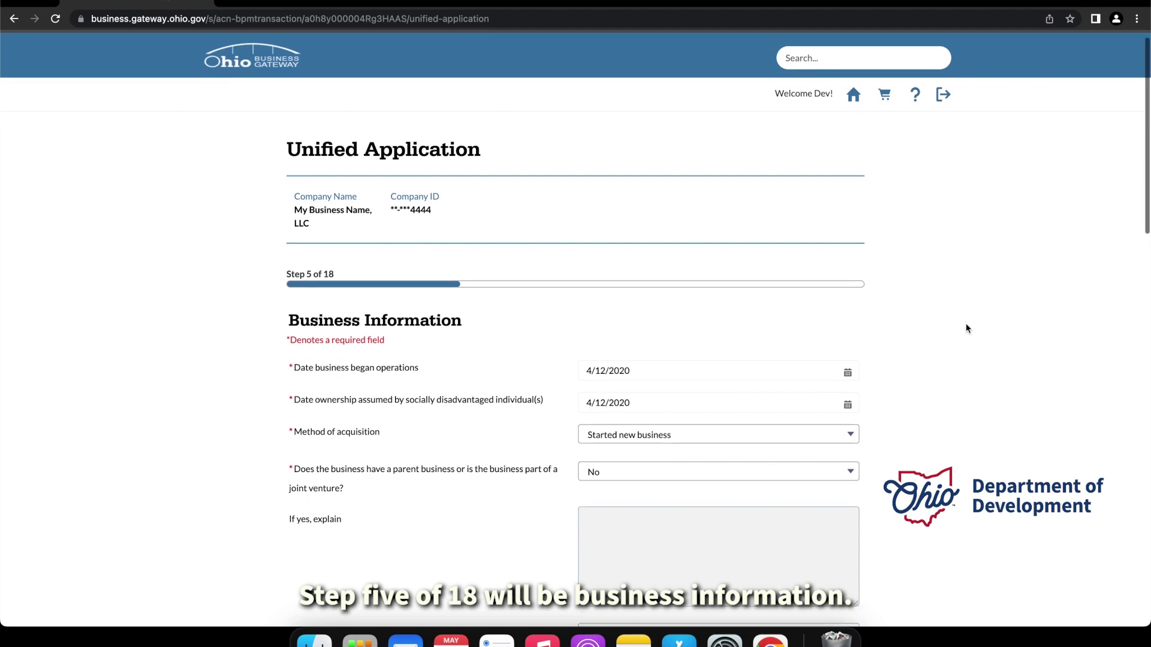
{"action": "scroll", "coordinate": [966, 326], "scroll_direction": "down", "scroll_amount": 1}
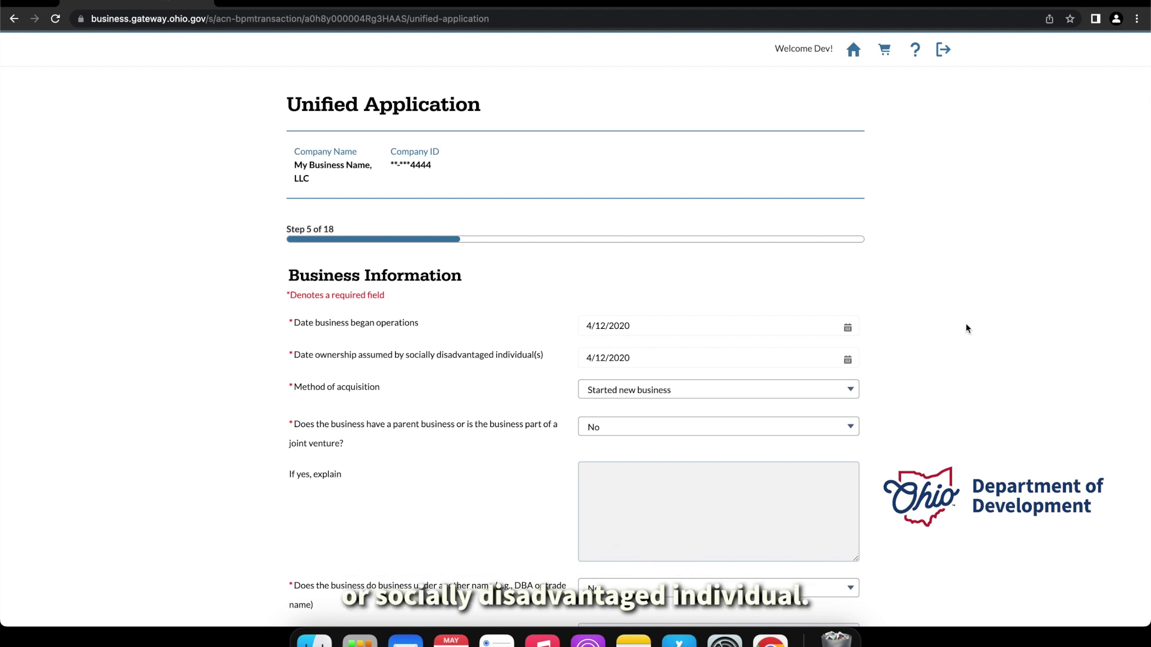
{"action": "scroll", "coordinate": [966, 325], "scroll_direction": "down", "scroll_amount": 1}
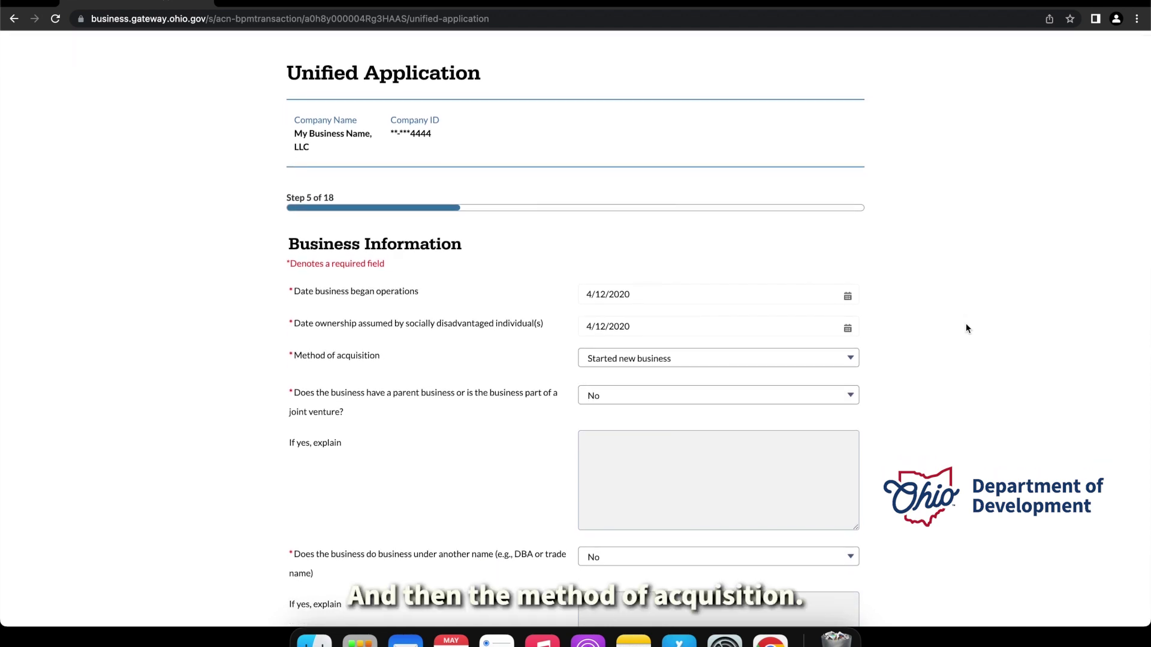
{"action": "scroll", "coordinate": [966, 326], "scroll_direction": "down", "scroll_amount": 1}
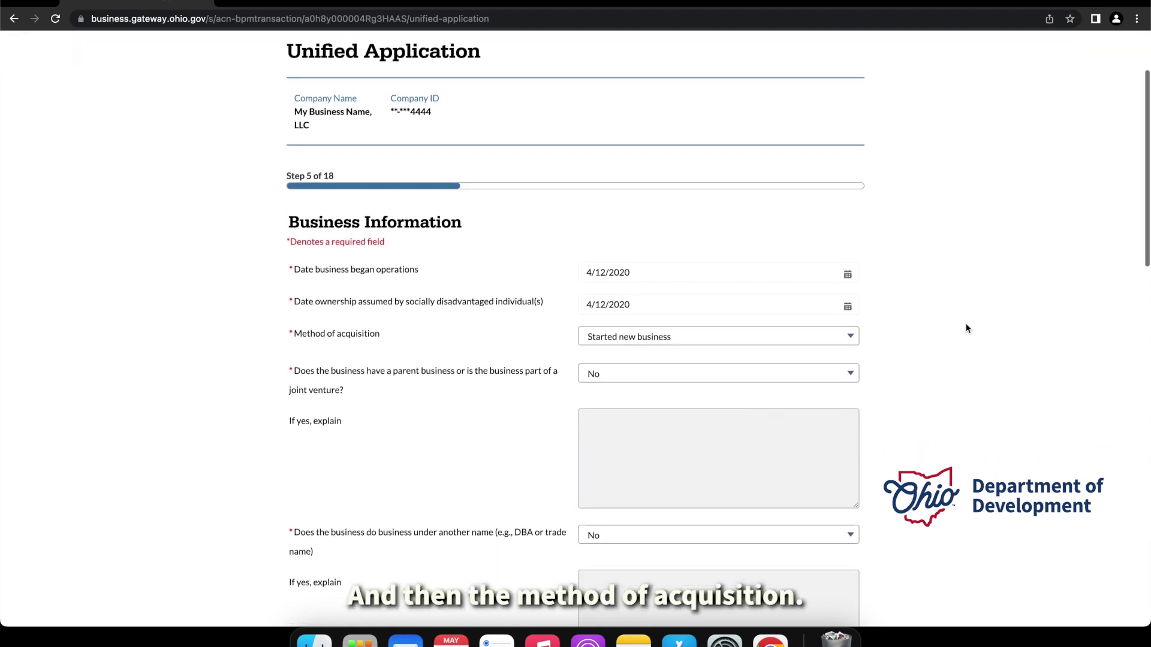
{"action": "scroll", "coordinate": [967, 328], "scroll_direction": "down", "scroll_amount": 1}
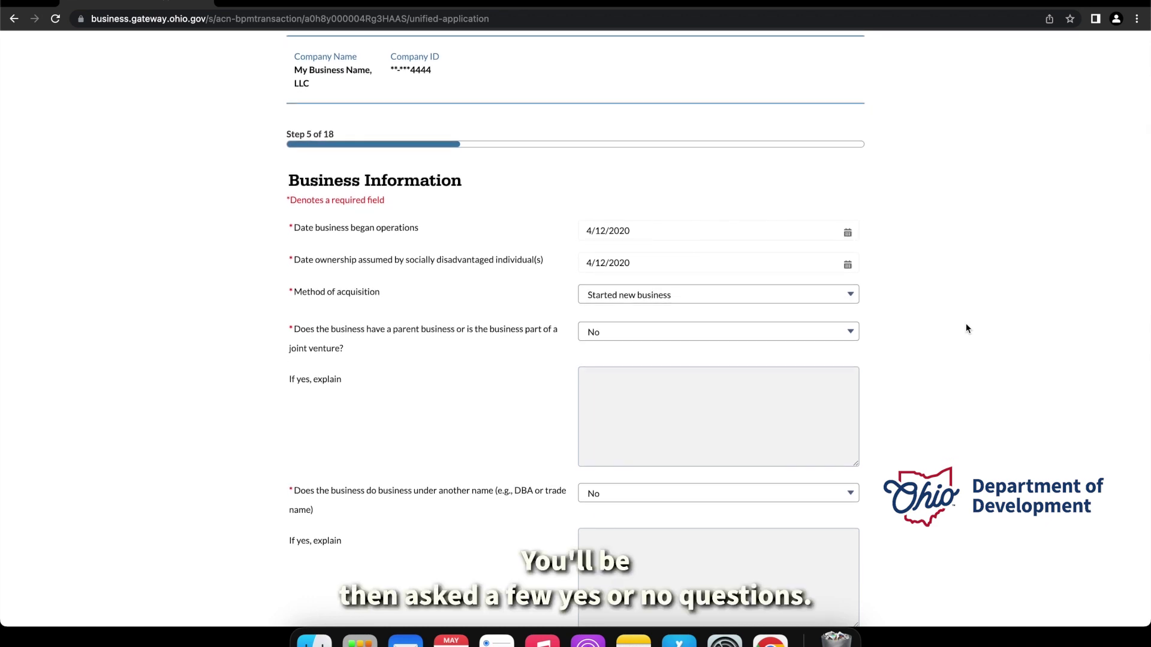
{"action": "scroll", "coordinate": [965, 328], "scroll_direction": "down", "scroll_amount": 3}
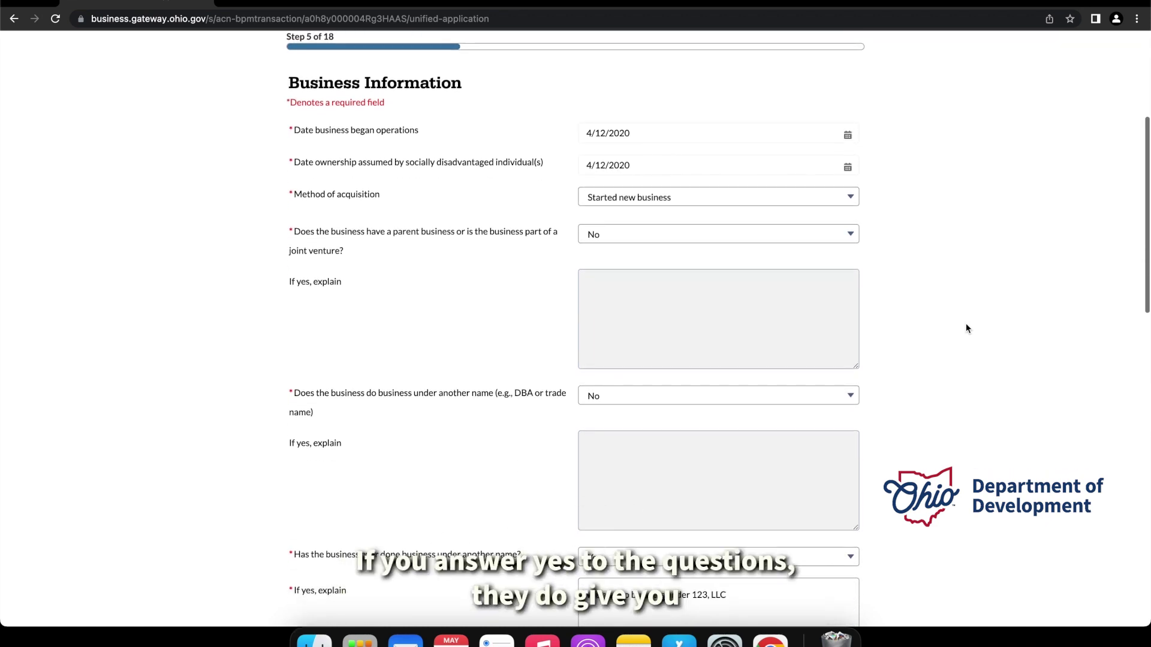
{"action": "scroll", "coordinate": [966, 329], "scroll_direction": "down", "scroll_amount": 2}
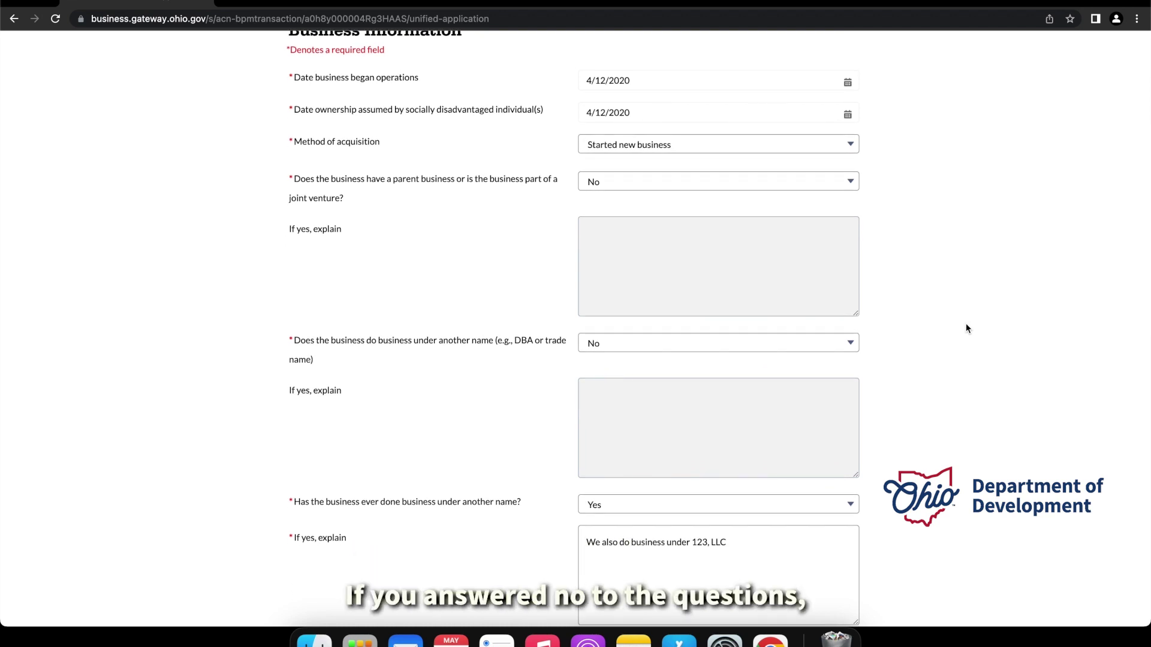
{"action": "scroll", "coordinate": [962, 333], "scroll_direction": "down", "scroll_amount": 5}
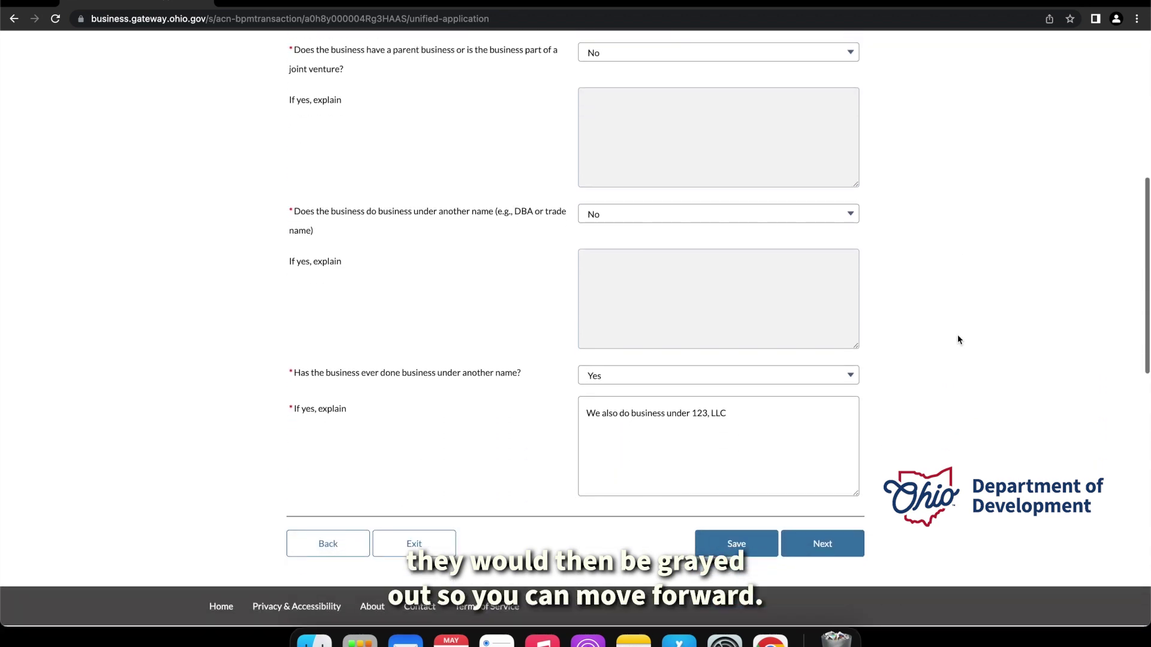
{"action": "scroll", "coordinate": [864, 539], "scroll_direction": "down", "scroll_amount": 1}
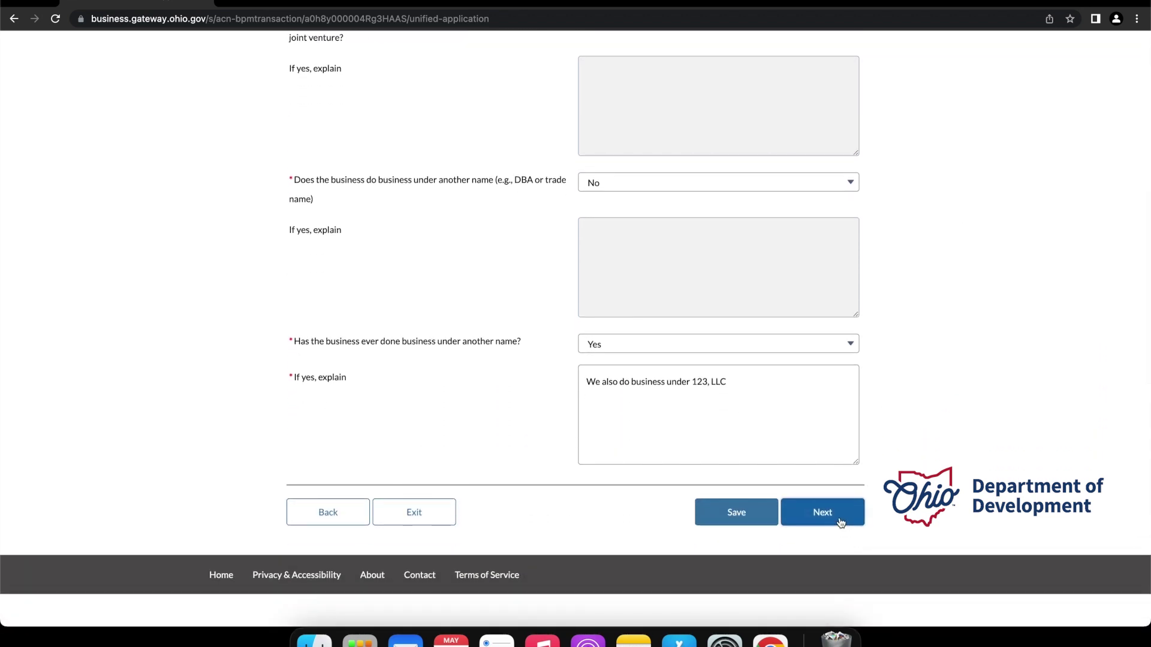
{"action": "left_click", "coordinate": [839, 518]}
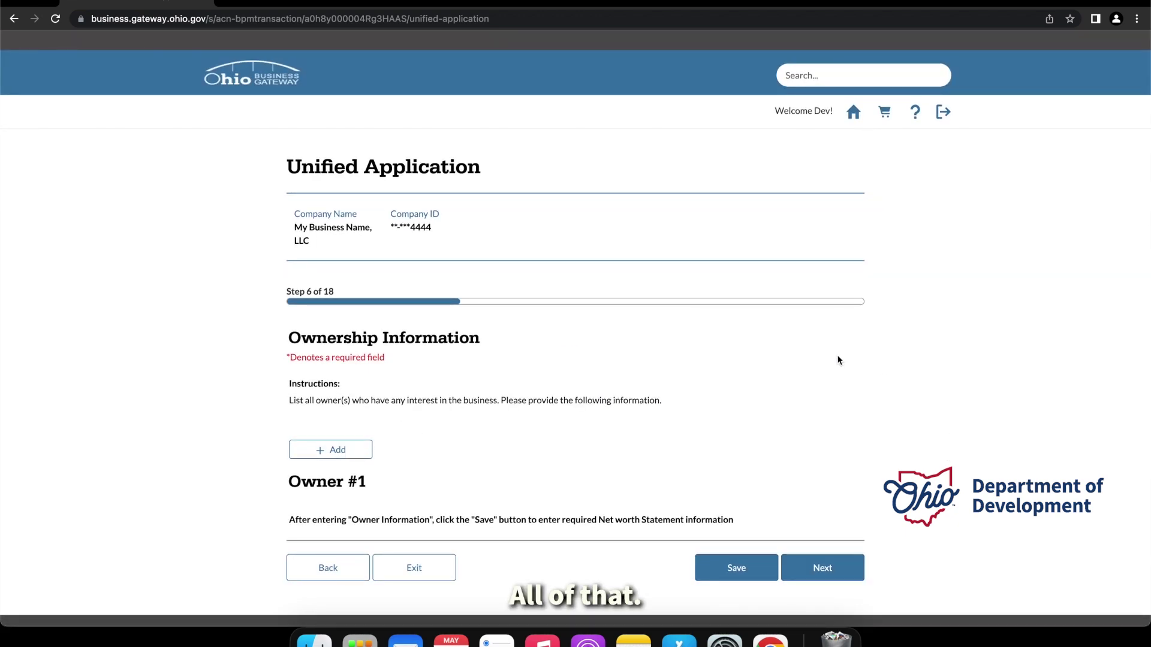
Save Owner #1 as CEO with 100 percent ownership, Navy veteran status and 5,000 compensation
{"action": "scroll", "coordinate": [839, 360], "scroll_direction": "down", "scroll_amount": 2}
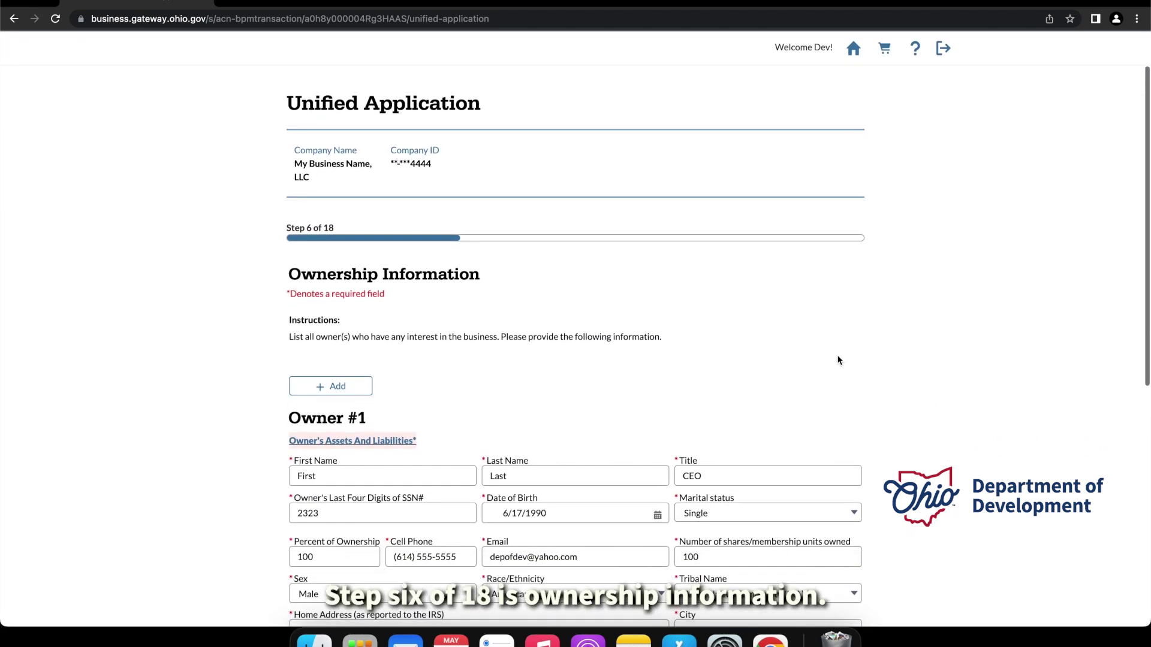
{"action": "scroll", "coordinate": [838, 359], "scroll_direction": "down", "scroll_amount": 3}
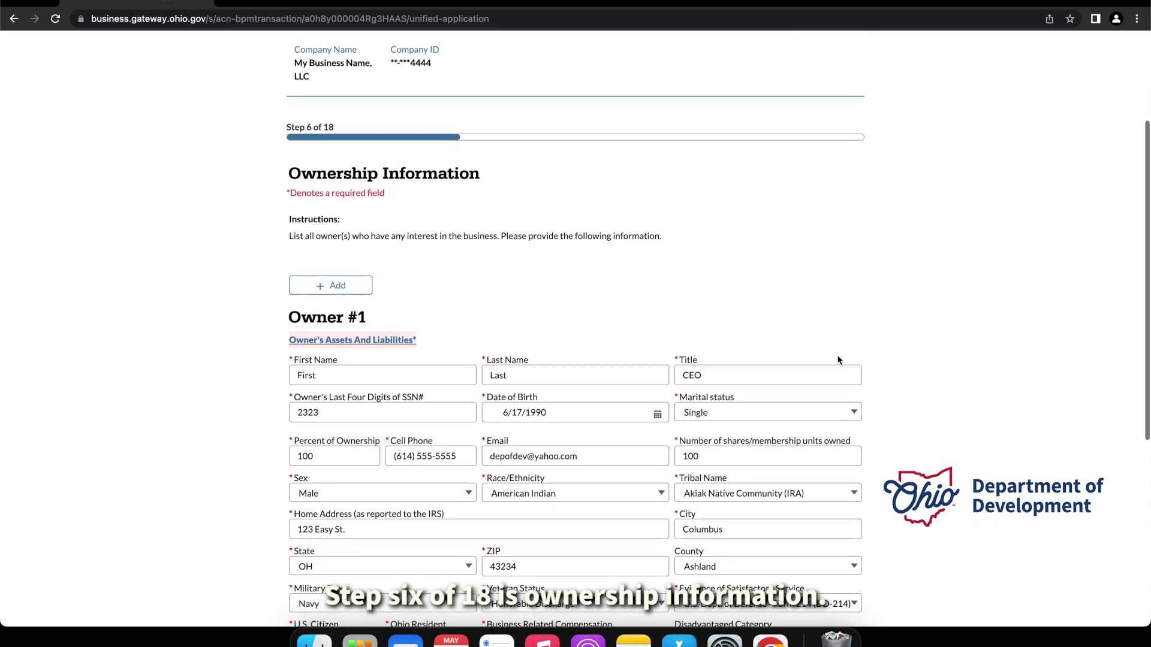
{"action": "scroll", "coordinate": [838, 360], "scroll_direction": "down", "scroll_amount": 2}
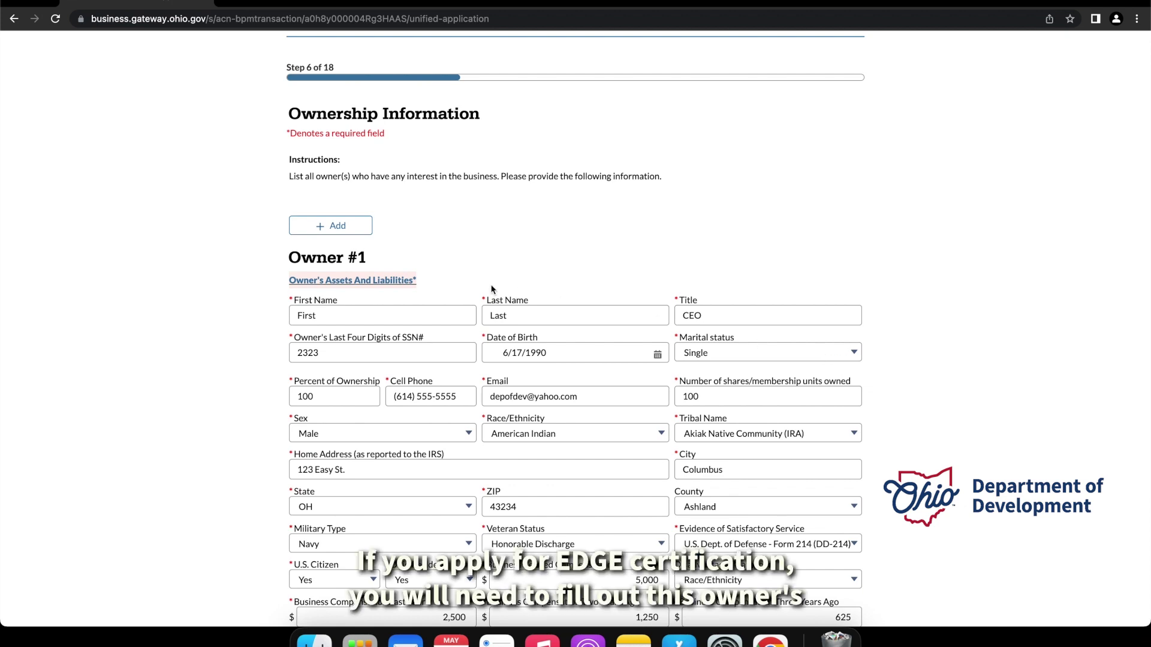
{"action": "scroll", "coordinate": [435, 287], "scroll_direction": "down", "scroll_amount": 1}
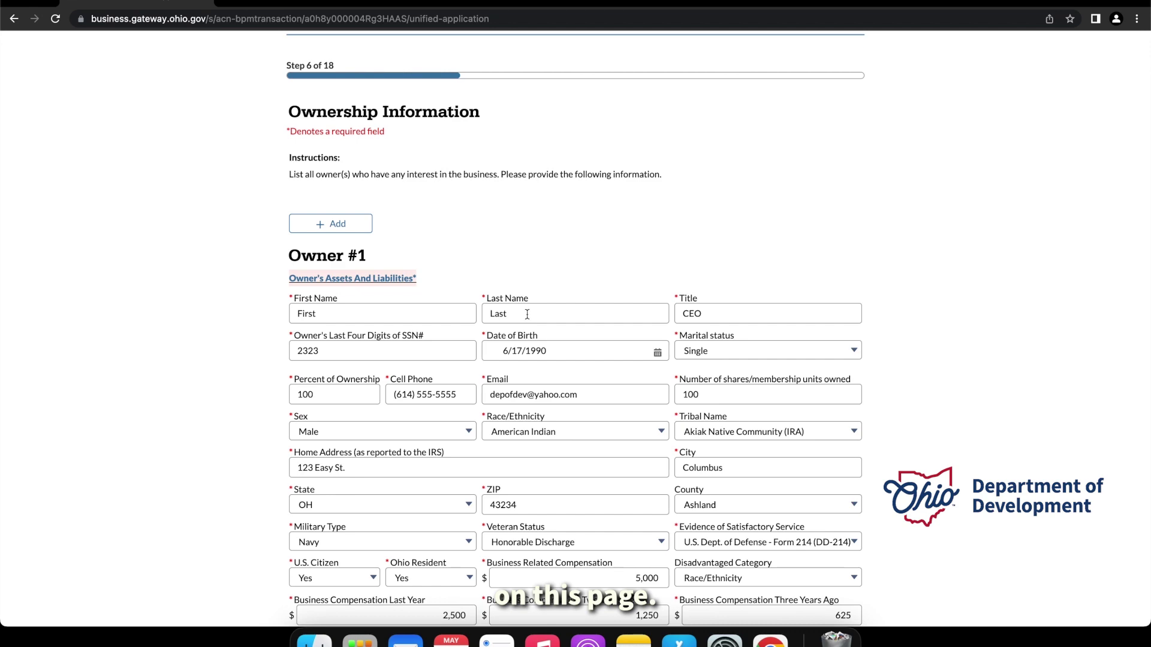
{"action": "scroll", "coordinate": [527, 314], "scroll_direction": "down", "scroll_amount": 1}
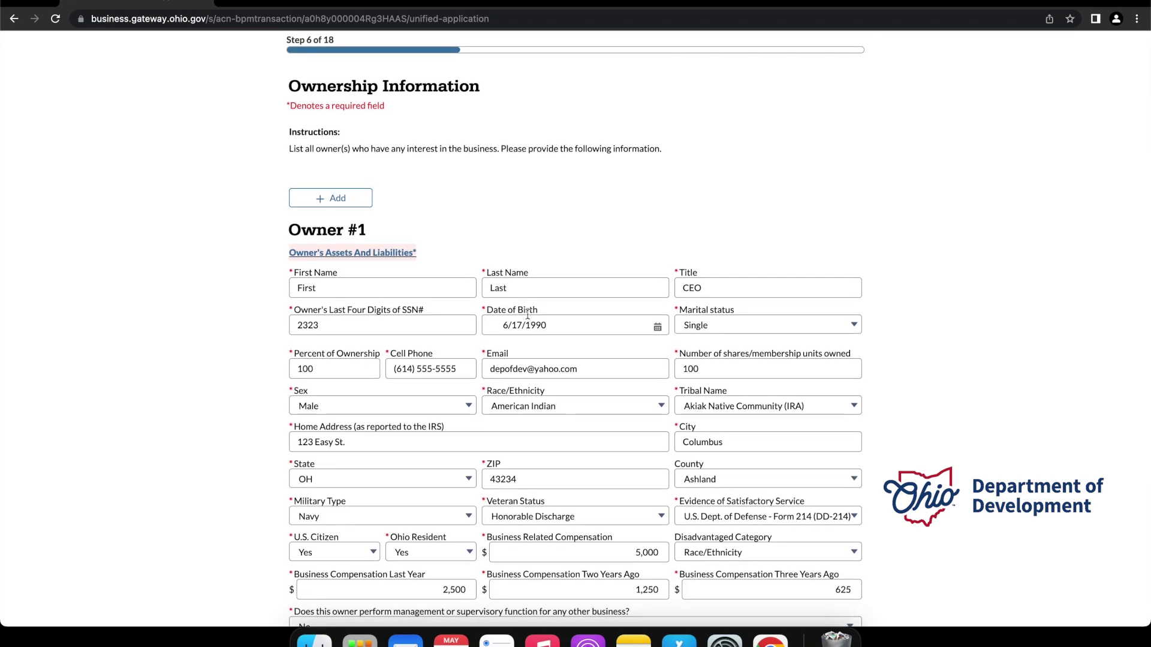
{"action": "scroll", "coordinate": [527, 314], "scroll_direction": "down", "scroll_amount": 2}
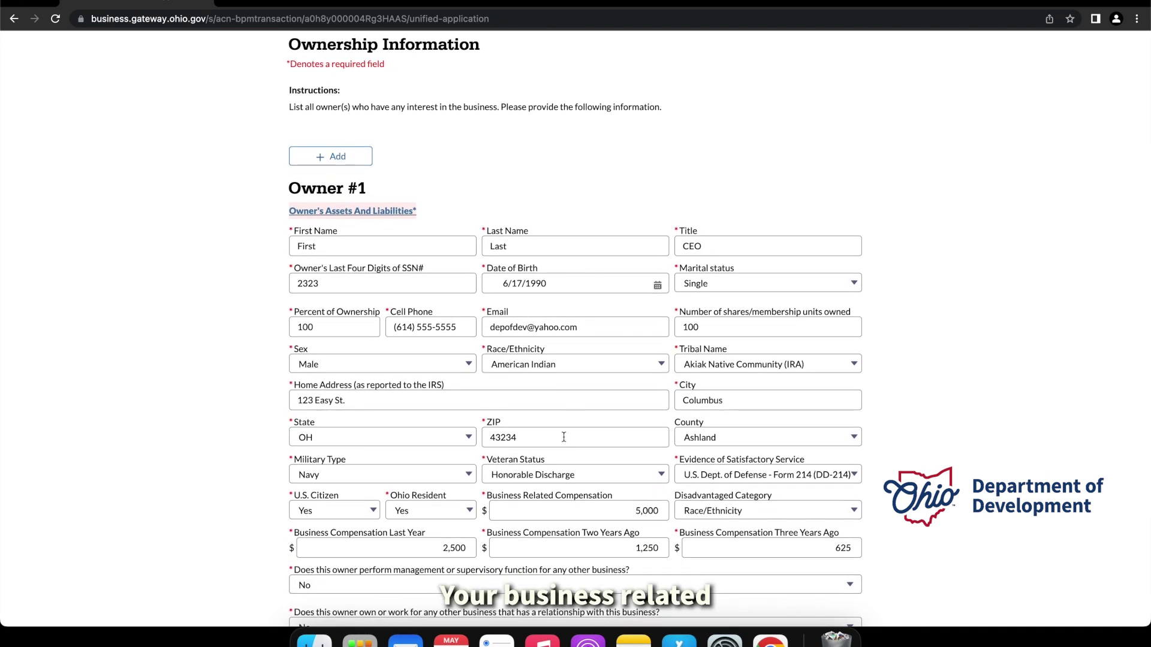
{"action": "scroll", "coordinate": [513, 480], "scroll_direction": "down", "scroll_amount": 1}
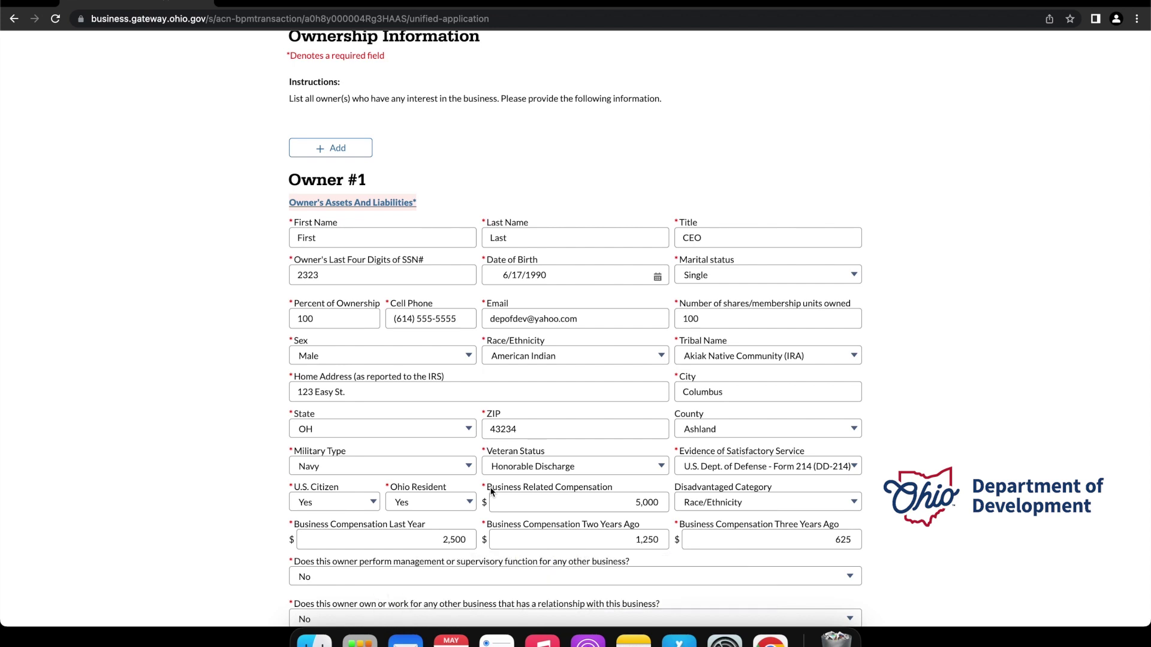
{"action": "scroll", "coordinate": [551, 400], "scroll_direction": "up", "scroll_amount": 1}
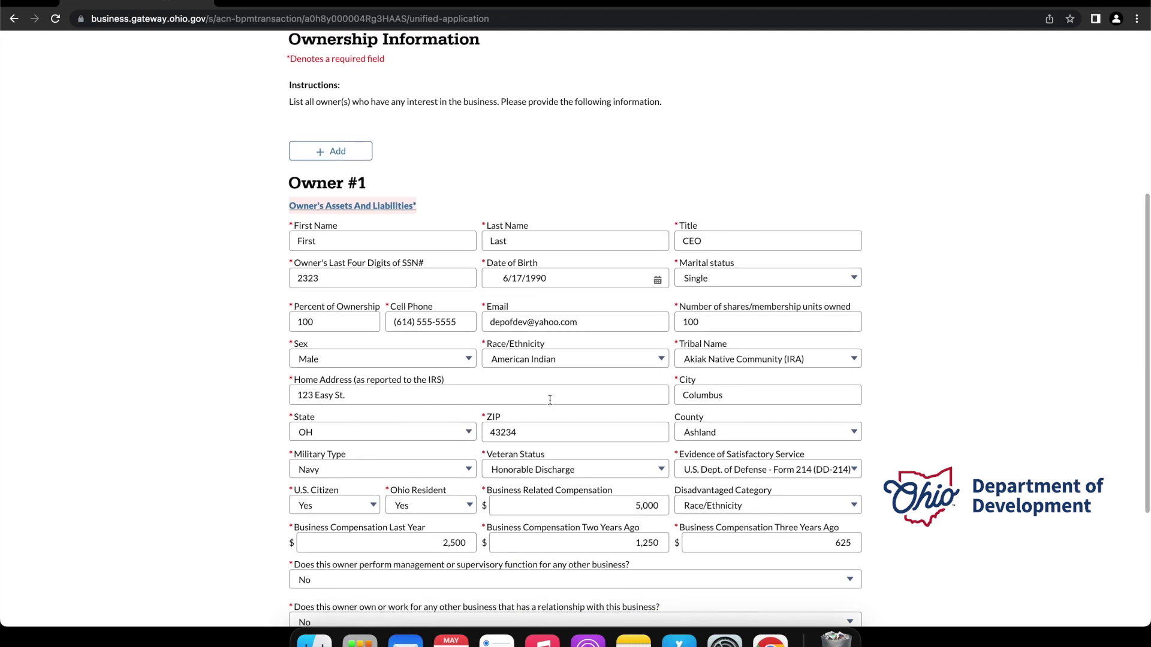
{"action": "scroll", "coordinate": [551, 400], "scroll_direction": "down", "scroll_amount": 2}
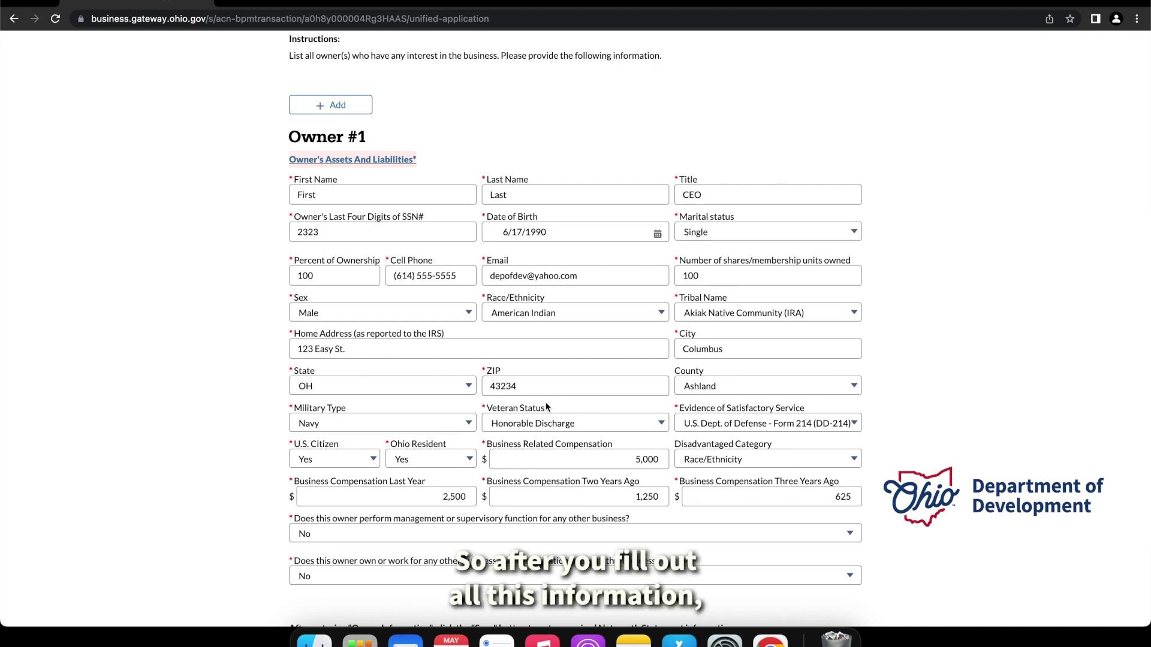
{"action": "scroll", "coordinate": [535, 318], "scroll_direction": "down", "scroll_amount": 5}
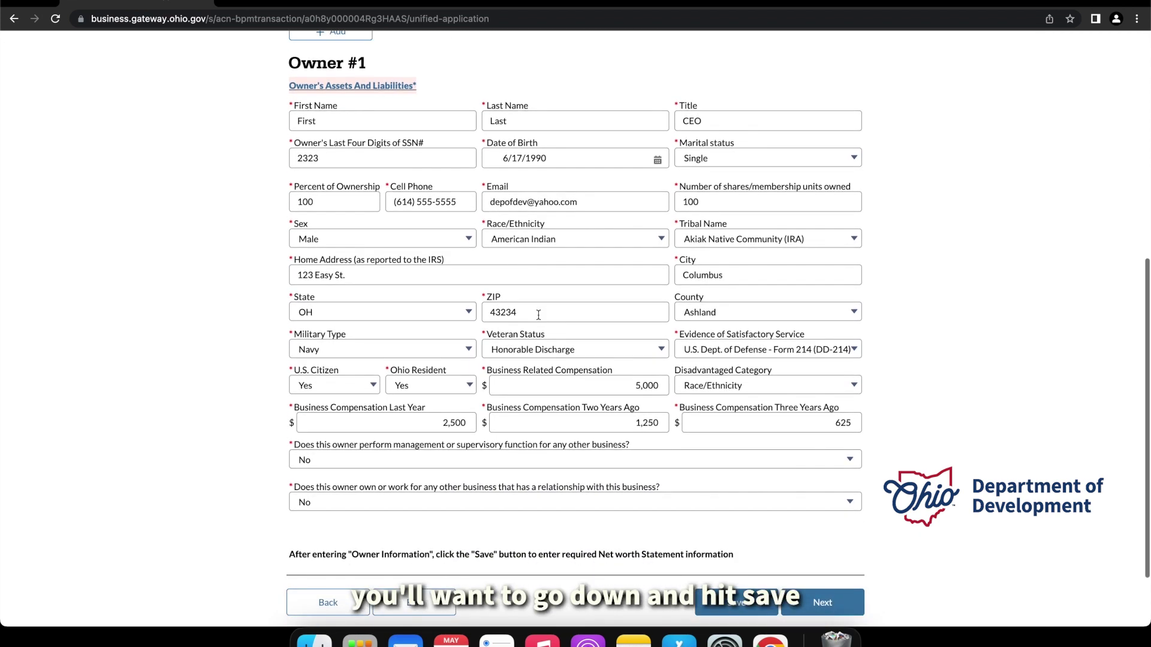
{"action": "left_click", "coordinate": [735, 563]}
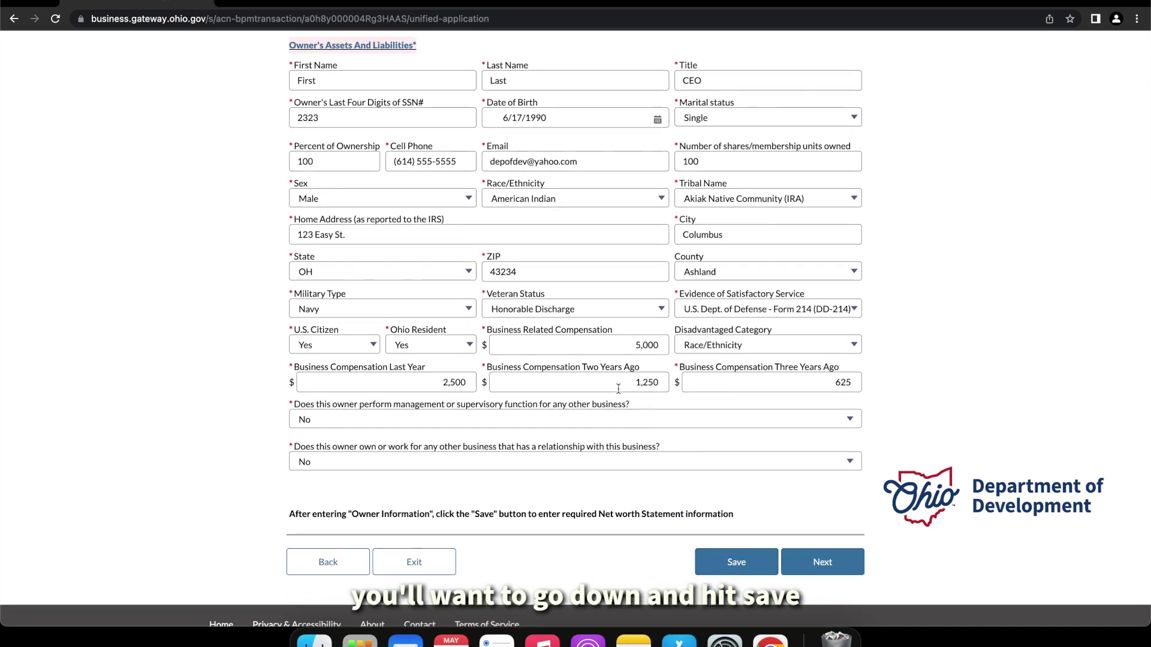
{"action": "scroll", "coordinate": [617, 387], "scroll_direction": "up", "scroll_amount": 2}
{"action": "scroll", "coordinate": [617, 387], "scroll_direction": "up", "scroll_amount": 2}
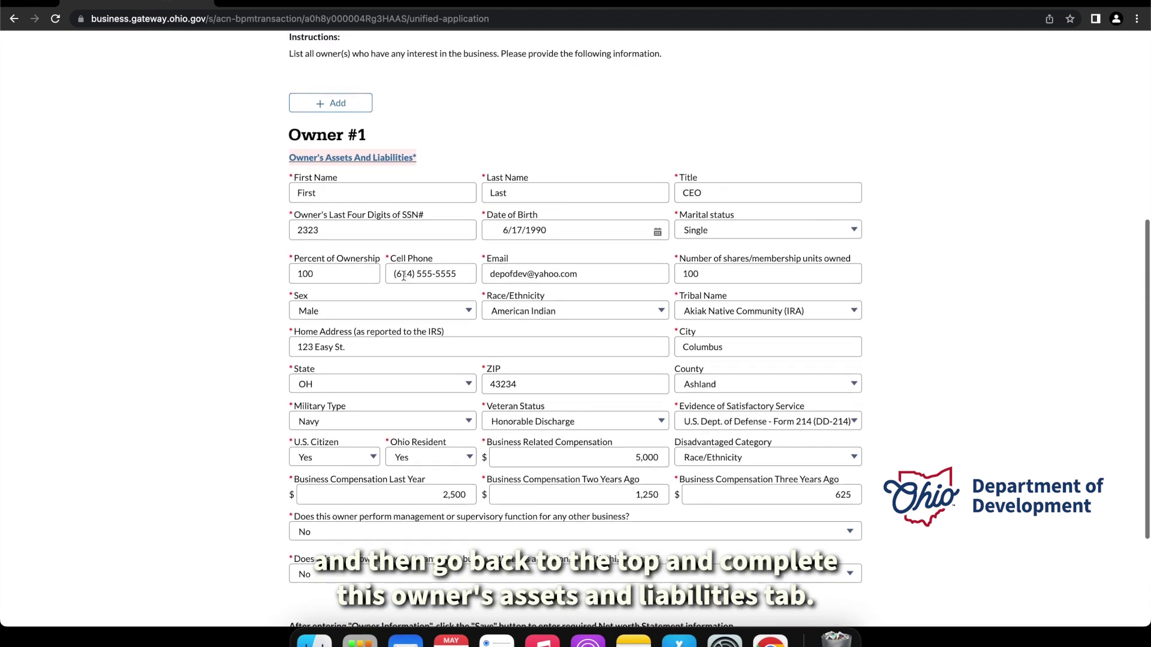
{"action": "scroll", "coordinate": [363, 172], "scroll_direction": "up", "scroll_amount": 1}
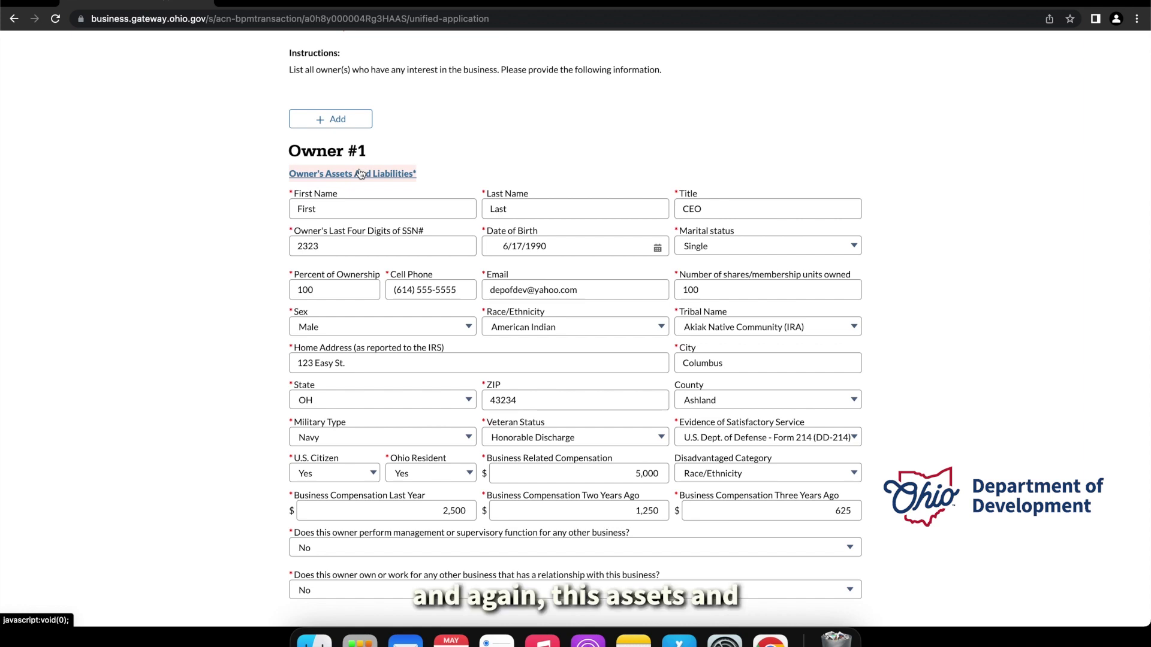
Save Owner #1's assets and liabilities, totalling a $151,100 net worth
{"action": "left_click", "coordinate": [360, 172]}
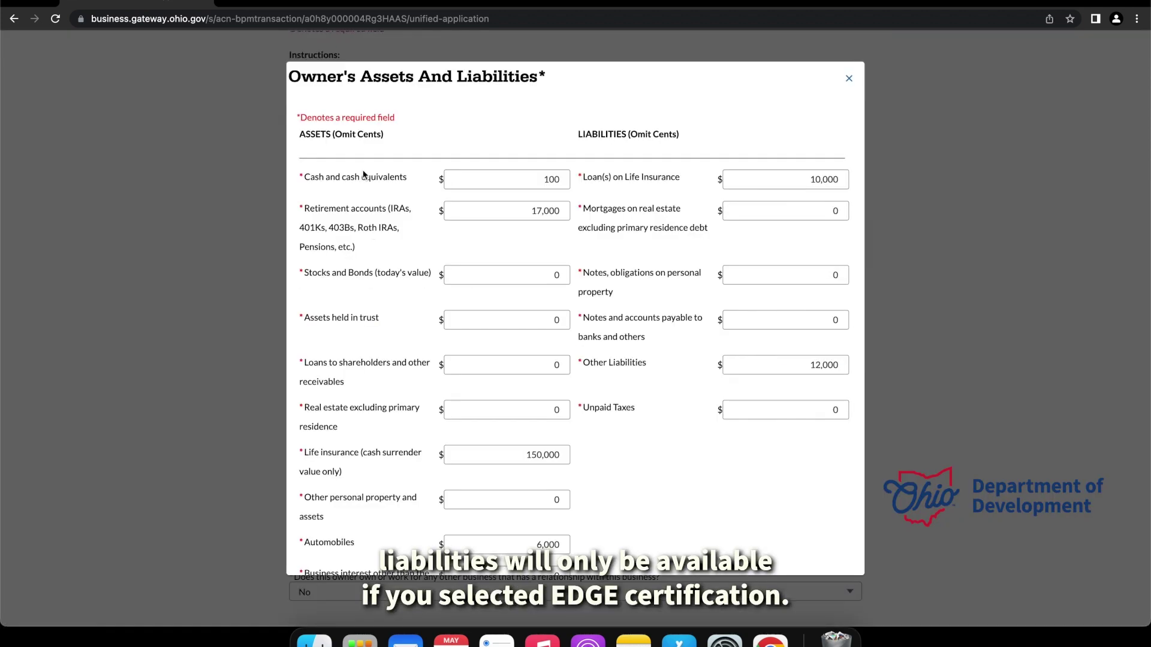
{"action": "scroll", "coordinate": [491, 202], "scroll_direction": "down", "scroll_amount": 1}
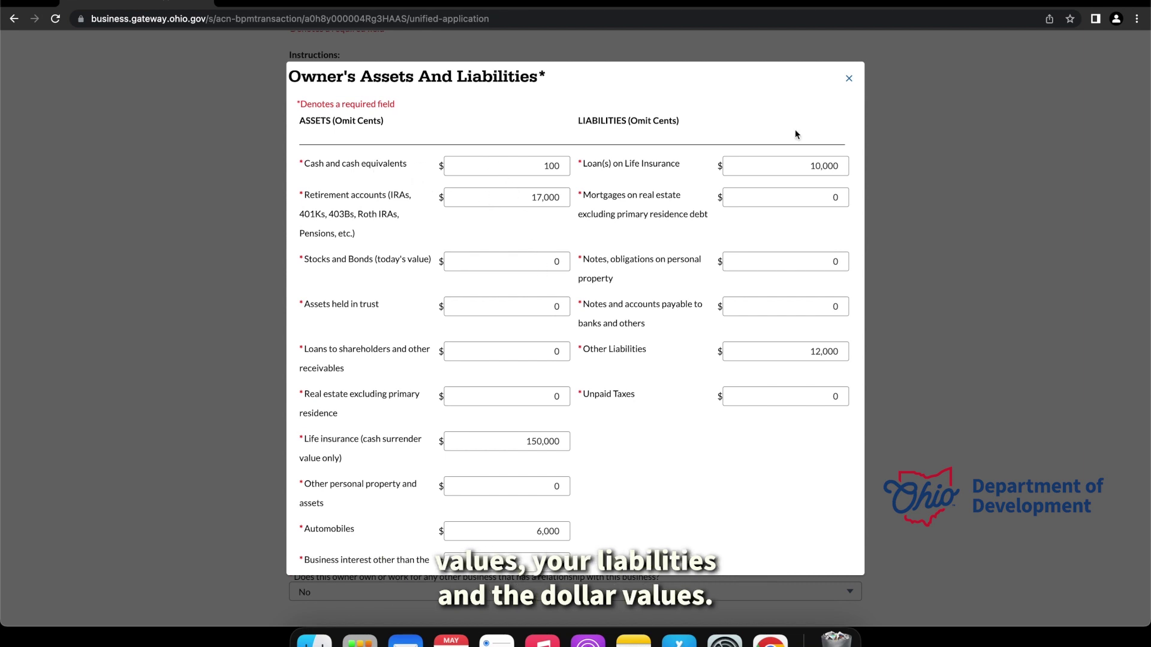
{"action": "scroll", "coordinate": [795, 127], "scroll_direction": "up", "scroll_amount": 1}
{"action": "scroll", "coordinate": [833, 254], "scroll_direction": "down", "scroll_amount": 5}
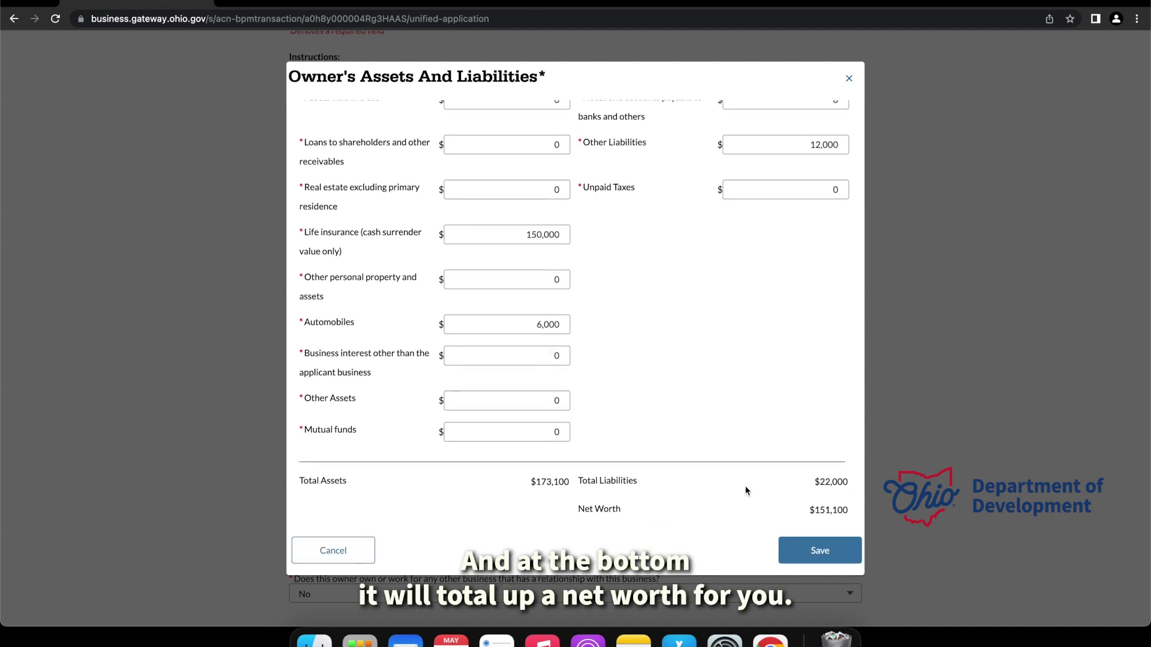
{"action": "left_click", "coordinate": [827, 549]}
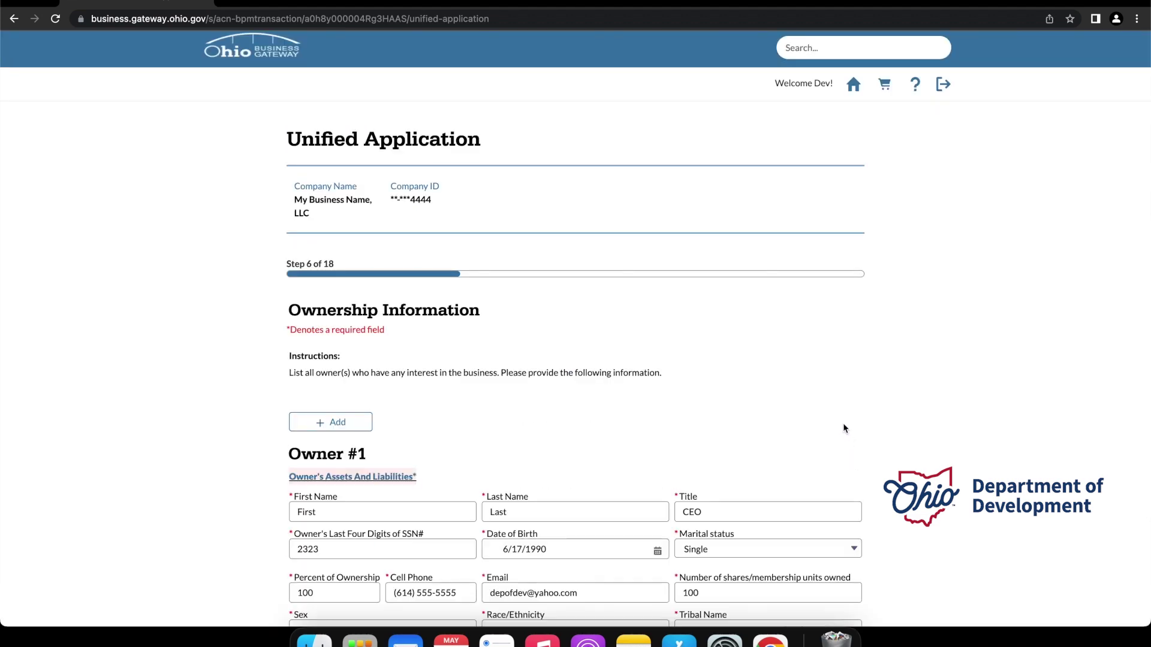
Submit the Ownership Information step to reach step 7, Business Information
{"action": "scroll", "coordinate": [843, 423], "scroll_direction": "down", "scroll_amount": 4}
{"action": "scroll", "coordinate": [843, 424], "scroll_direction": "down", "scroll_amount": 4}
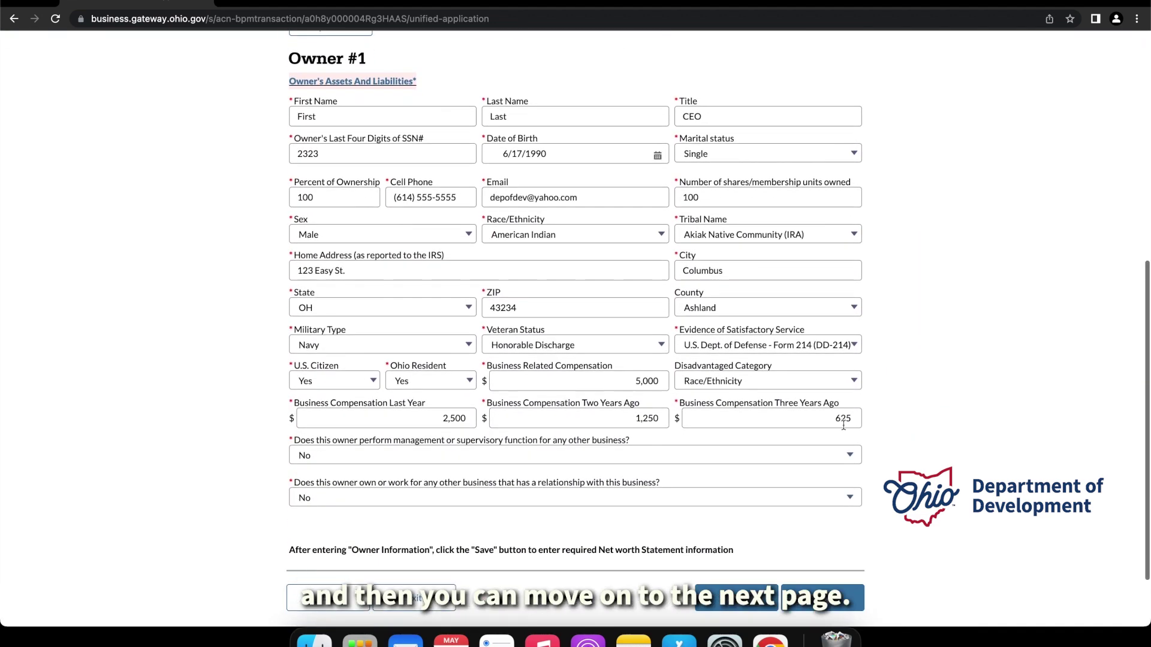
{"action": "left_click", "coordinate": [843, 513]}
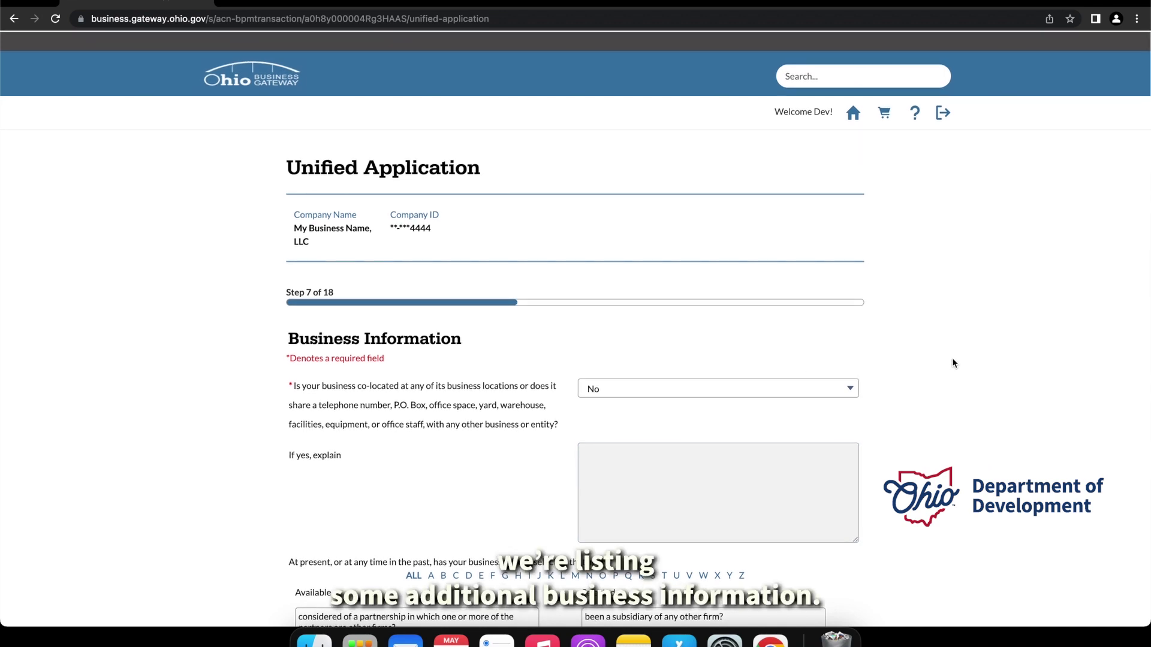
Move only 'been a subsidiary of any other firm?' into the selected answers list
{"action": "scroll", "coordinate": [953, 359], "scroll_direction": "down", "scroll_amount": 3}
{"action": "scroll", "coordinate": [953, 363], "scroll_direction": "down", "scroll_amount": 3}
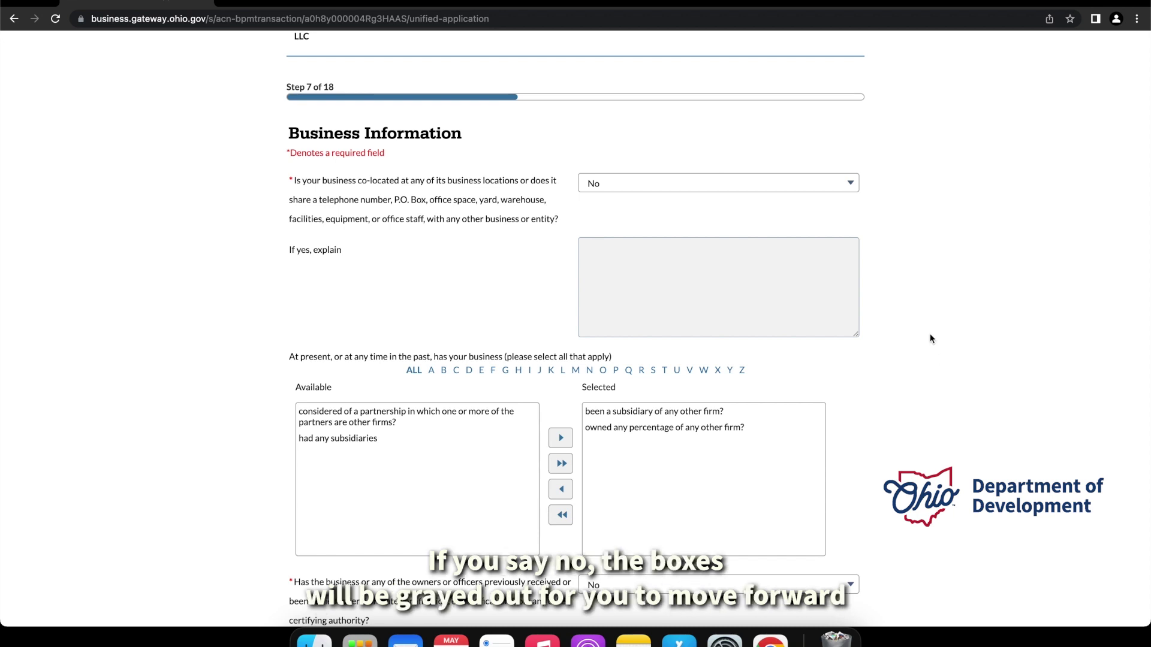
{"action": "scroll", "coordinate": [929, 338], "scroll_direction": "down", "scroll_amount": 3}
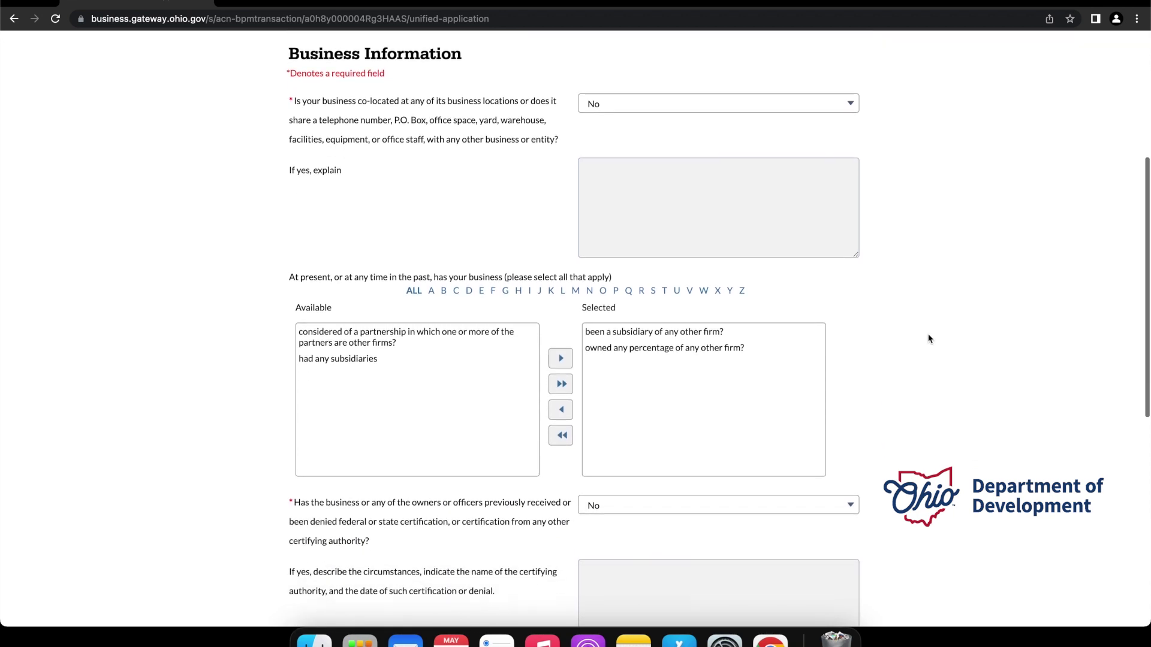
{"action": "scroll", "coordinate": [924, 338], "scroll_direction": "down", "scroll_amount": 1}
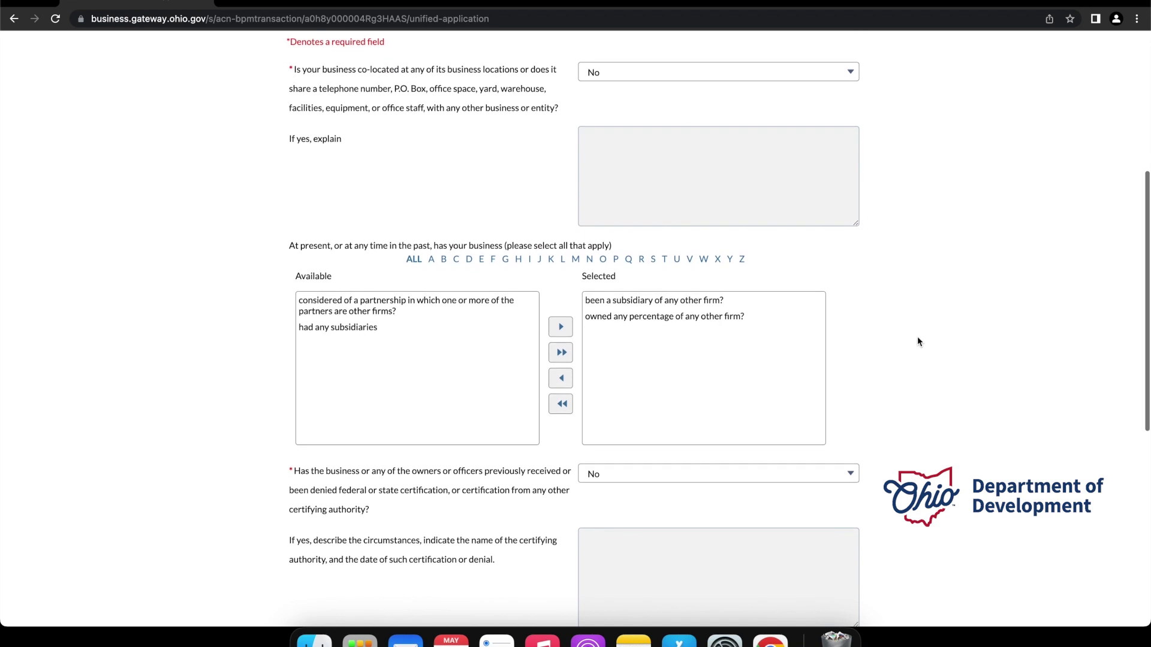
{"action": "left_click", "coordinate": [438, 309]}
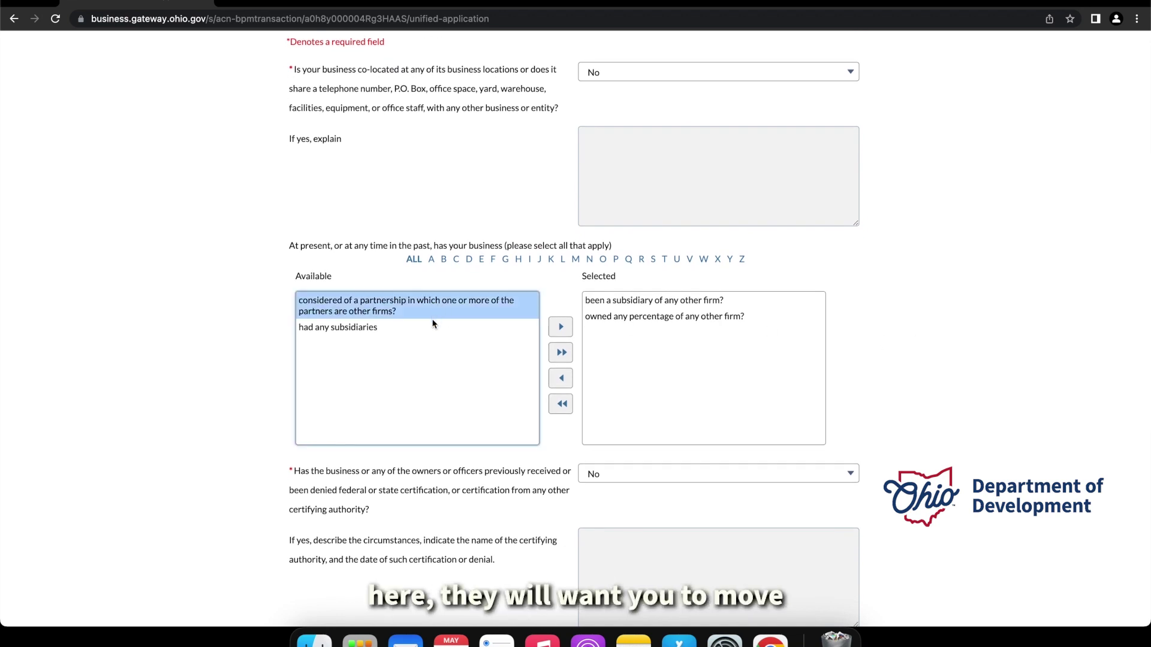
{"action": "left_click", "coordinate": [431, 327]}
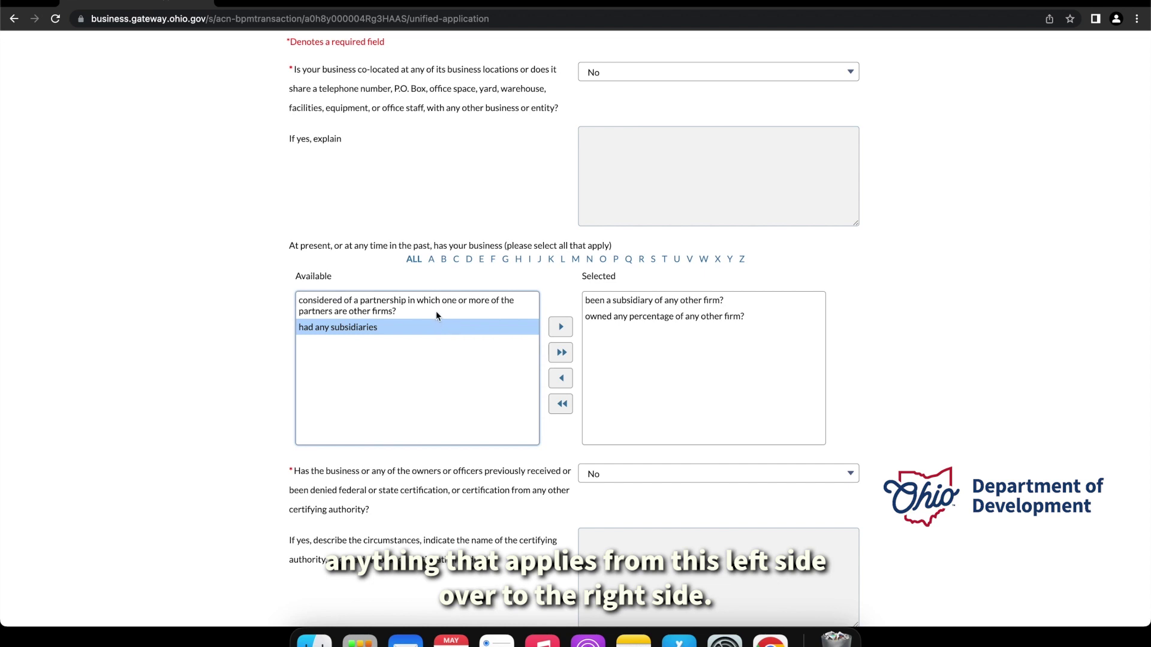
{"action": "left_click", "coordinate": [434, 307]}
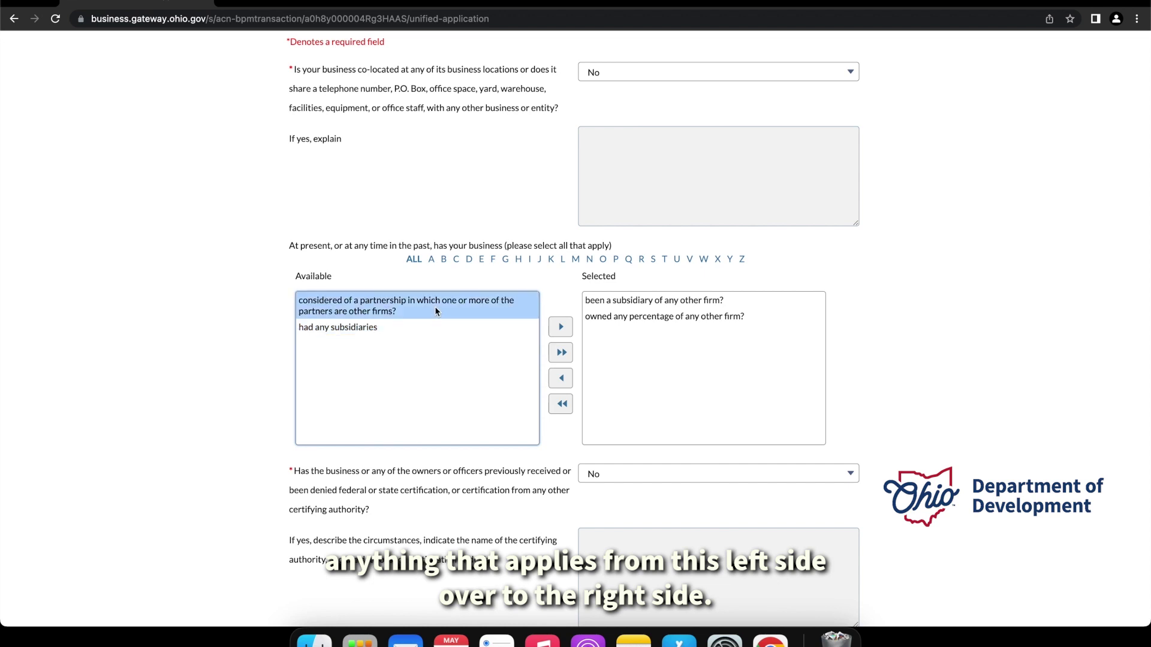
{"action": "left_click", "coordinate": [555, 328]}
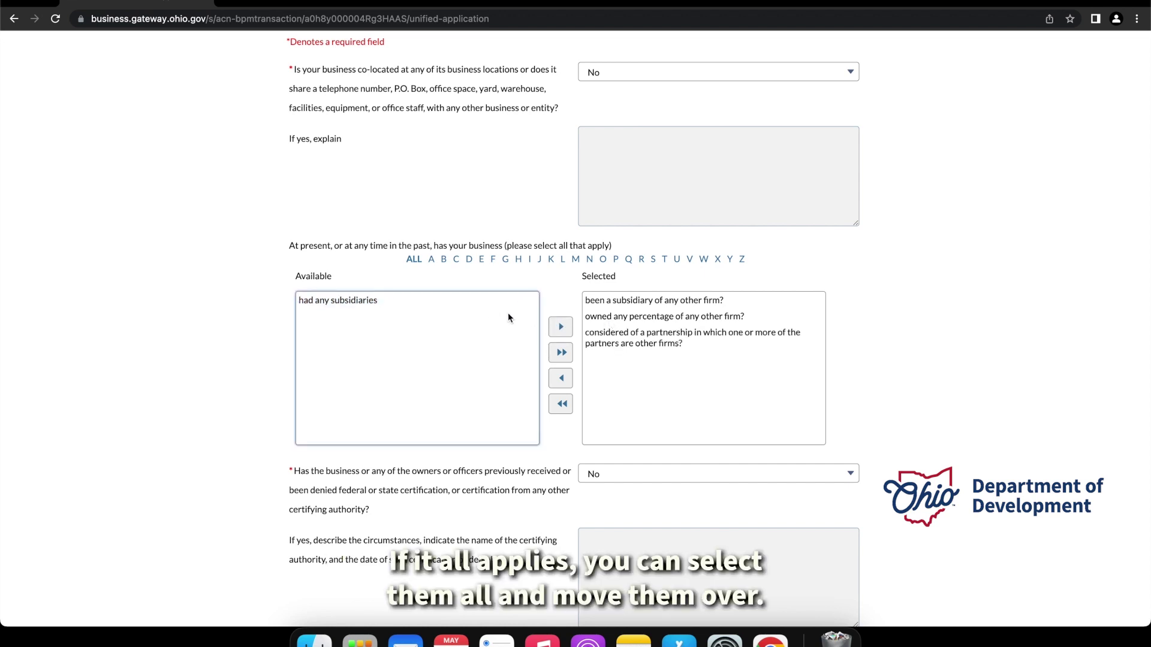
{"action": "left_click", "coordinate": [554, 356]}
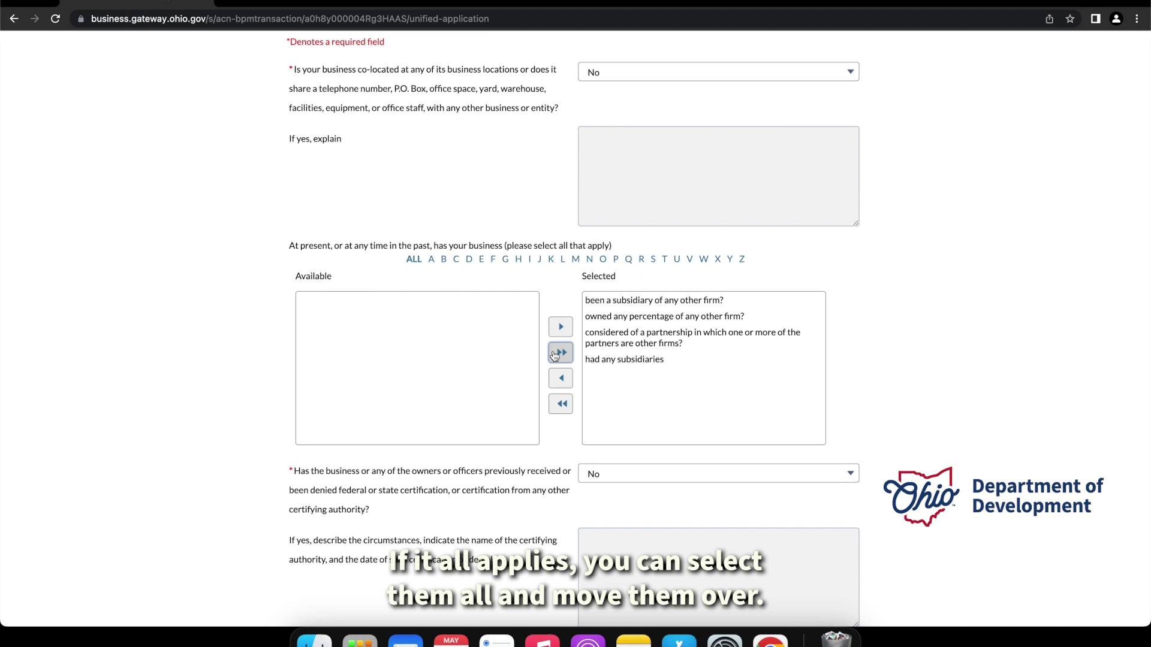
{"action": "left_click", "coordinate": [566, 401]}
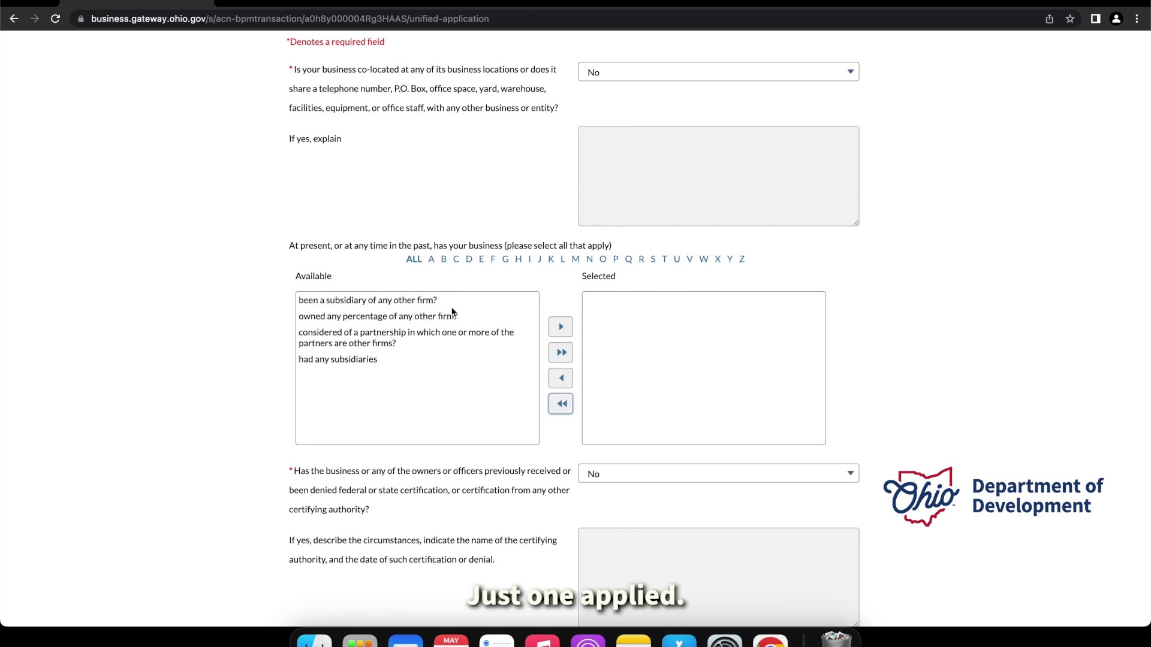
{"action": "left_click", "coordinate": [475, 314]}
{"action": "left_click", "coordinate": [475, 302]}
{"action": "left_click", "coordinate": [561, 328]}
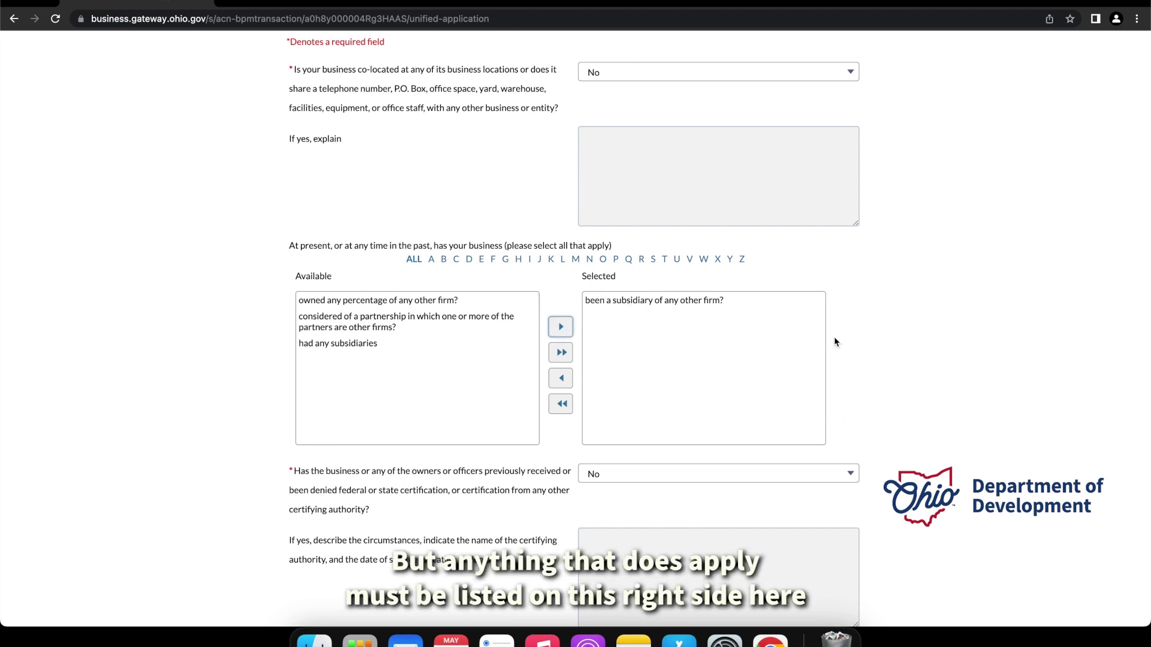
Submit the Business Information answers to reach step 8, Board of Directors
{"action": "scroll", "coordinate": [835, 341], "scroll_direction": "down", "scroll_amount": 3}
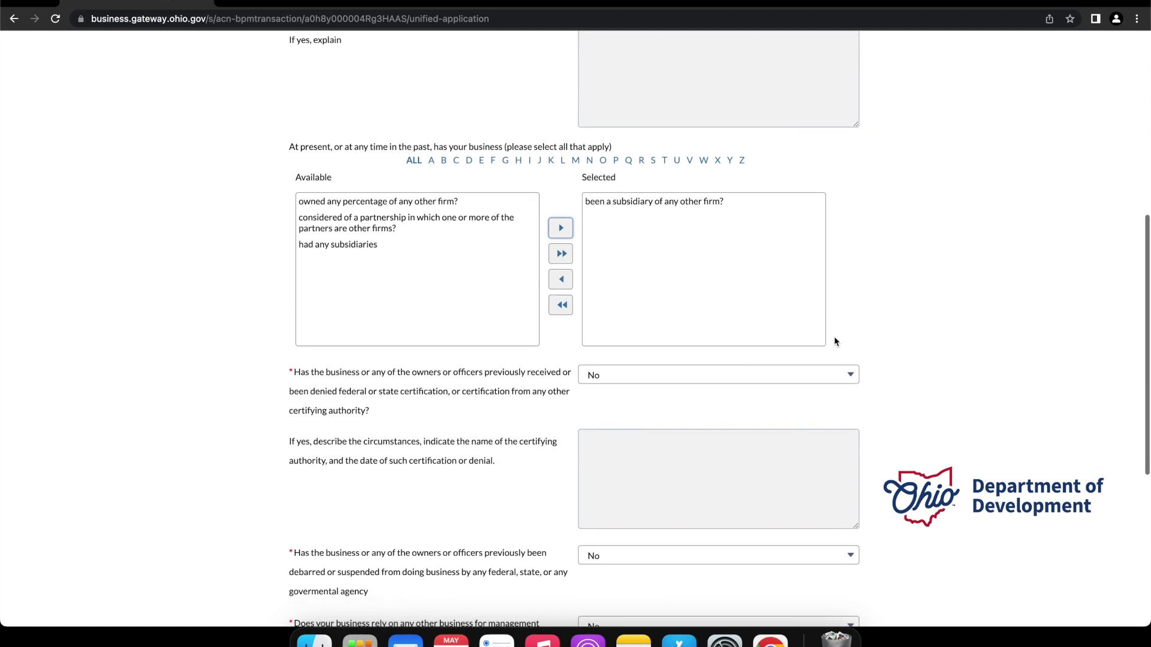
{"action": "scroll", "coordinate": [835, 341], "scroll_direction": "down", "scroll_amount": 10}
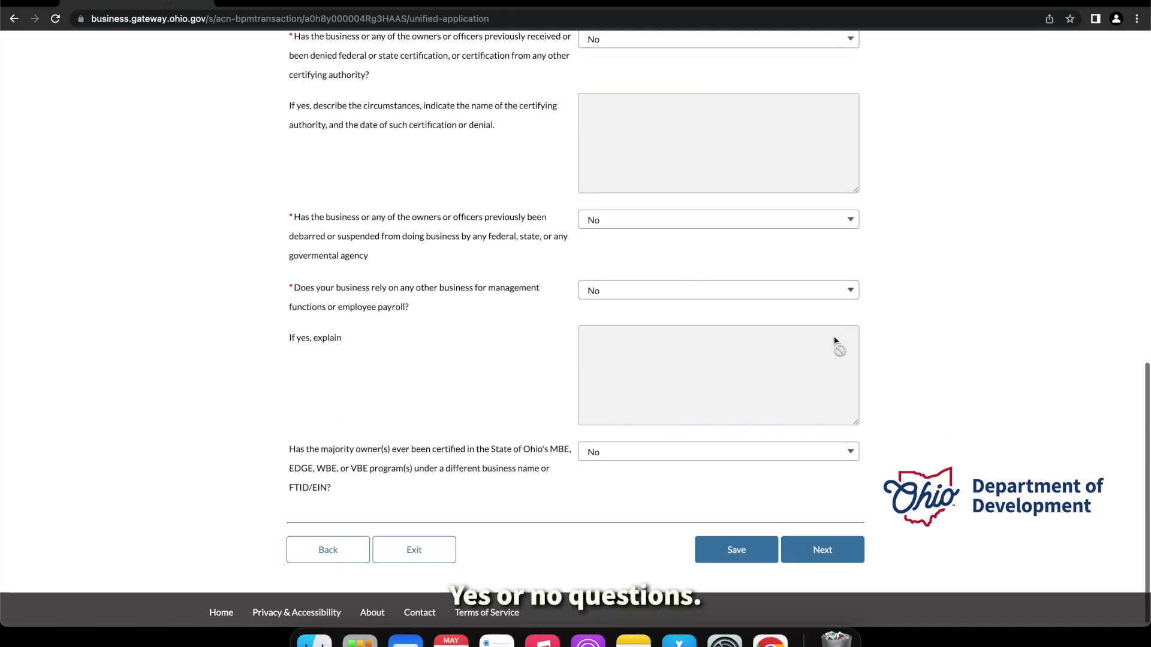
{"action": "left_click", "coordinate": [855, 543]}
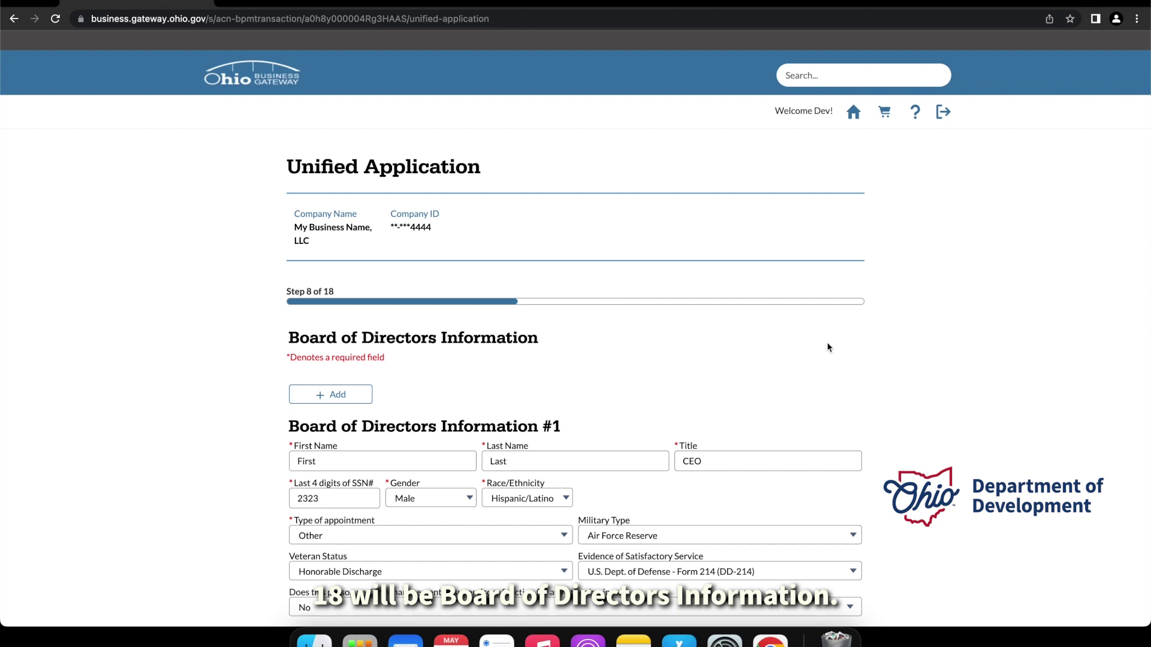
Review Director #1, prefilled as CEO, and submit step 8 to reach step 9
{"action": "scroll", "coordinate": [829, 348], "scroll_direction": "down", "scroll_amount": 2}
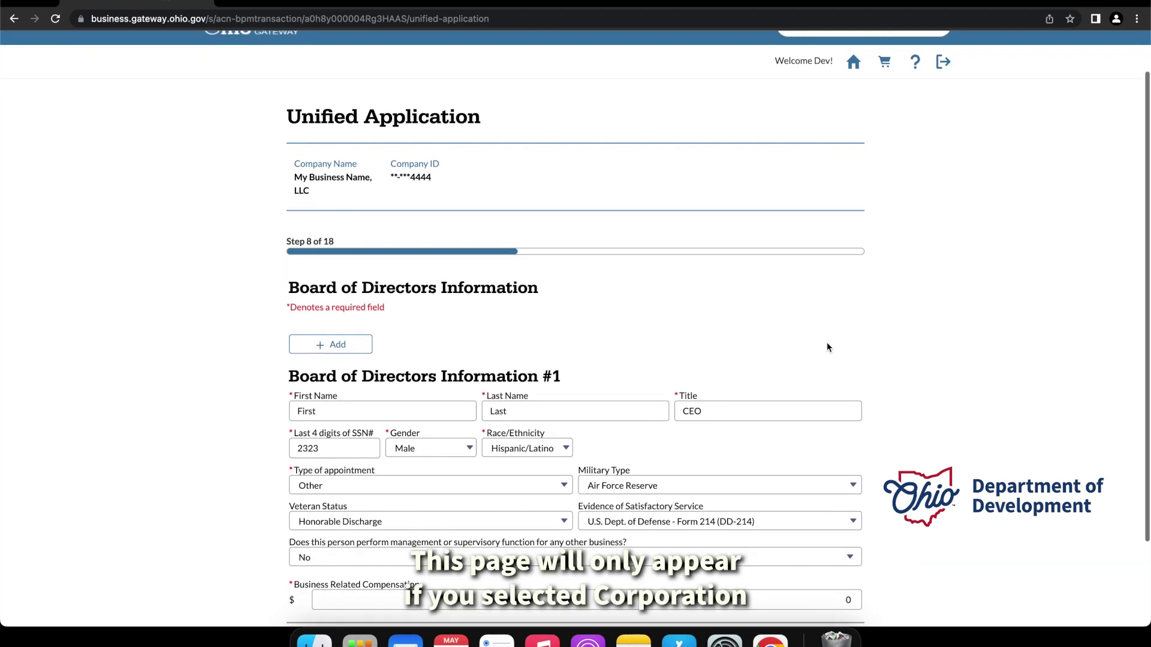
{"action": "scroll", "coordinate": [828, 346], "scroll_direction": "down", "scroll_amount": 2}
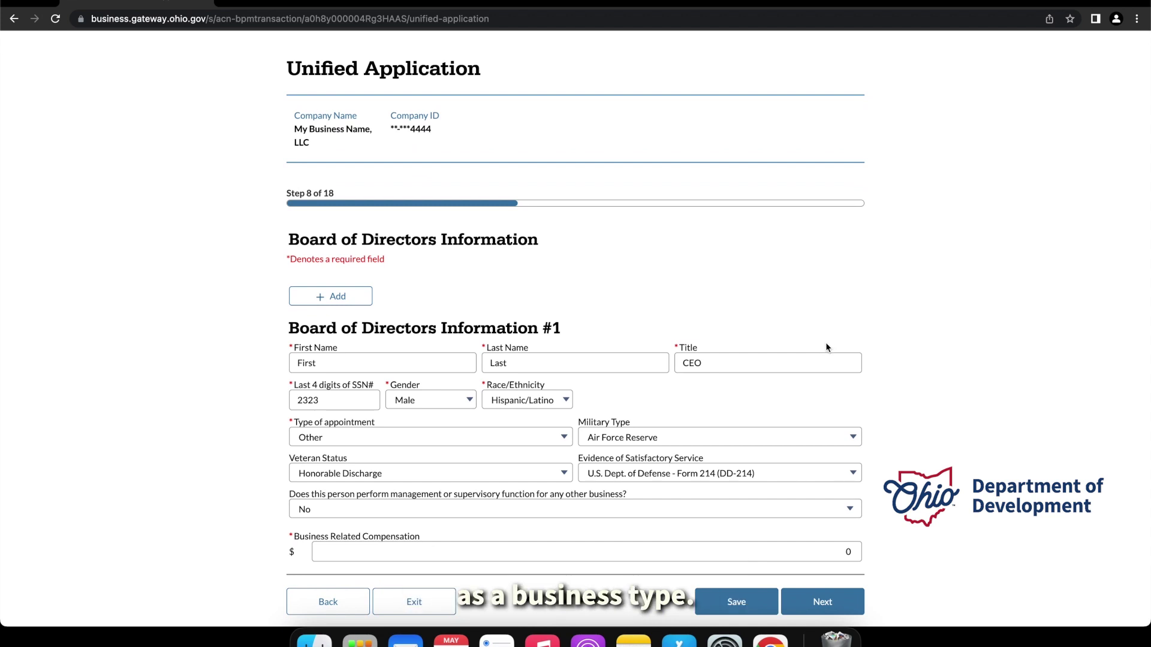
{"action": "scroll", "coordinate": [1025, 340], "scroll_direction": "down", "scroll_amount": 1}
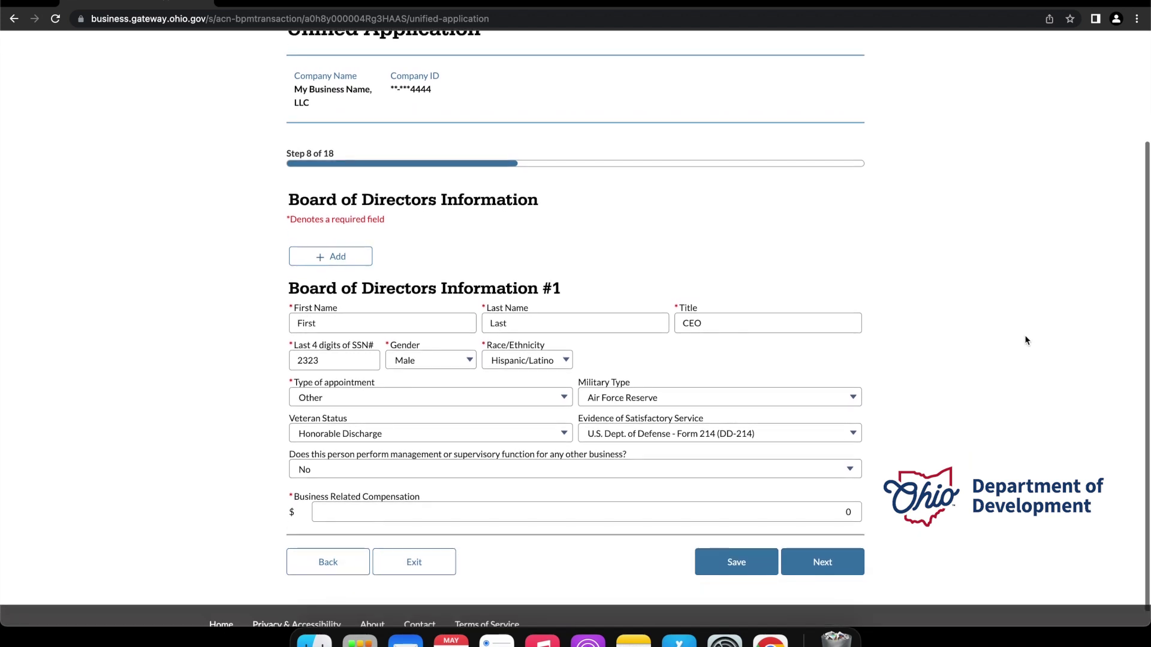
{"action": "scroll", "coordinate": [1023, 340], "scroll_direction": "down", "scroll_amount": 1}
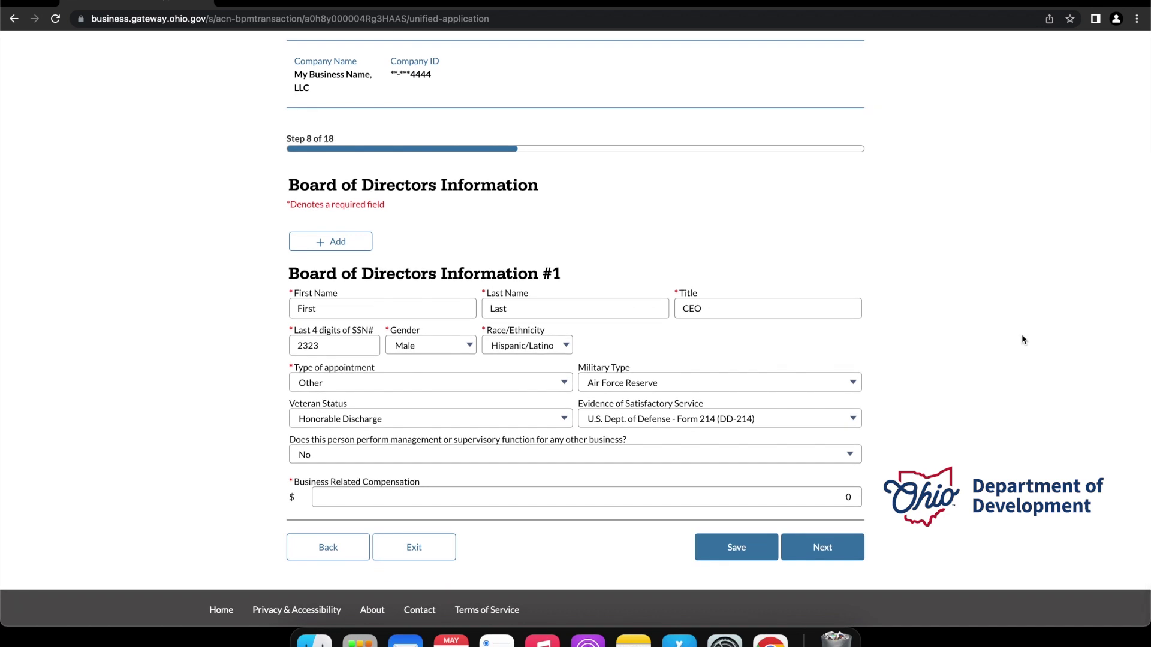
{"action": "scroll", "coordinate": [1024, 340], "scroll_direction": "down", "scroll_amount": 1}
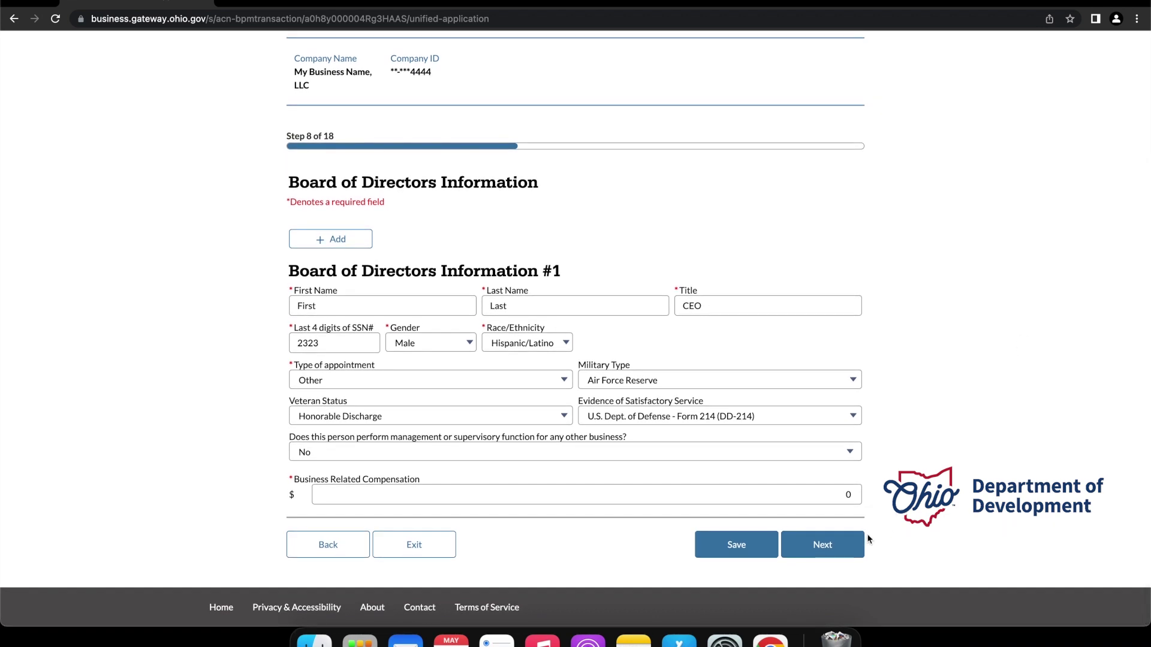
{"action": "left_click", "coordinate": [852, 545]}
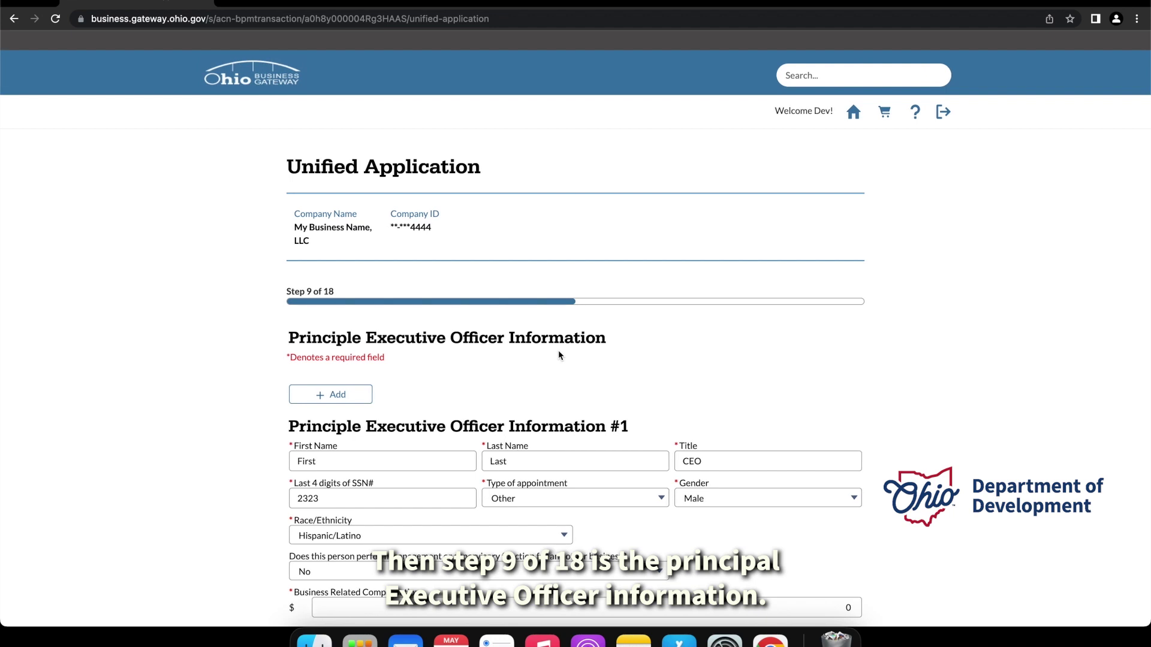
Look over the Principal Executive Officer #1 details and submit step 9
{"action": "scroll", "coordinate": [687, 364], "scroll_direction": "down", "scroll_amount": 1}
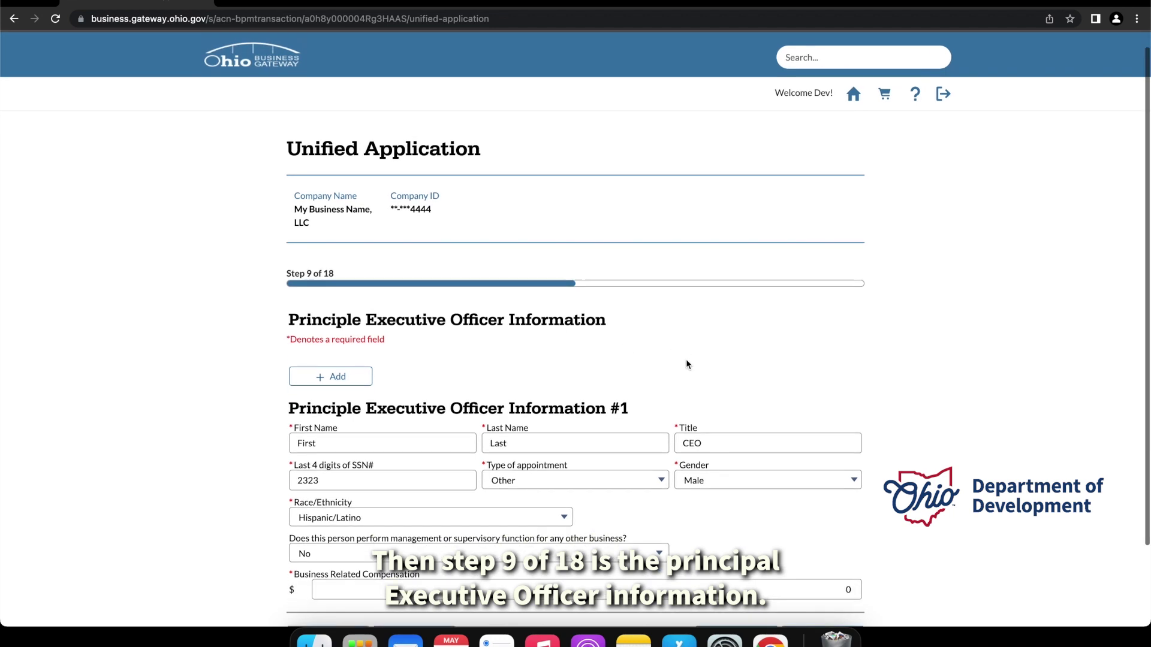
{"action": "scroll", "coordinate": [688, 365], "scroll_direction": "down", "scroll_amount": 1}
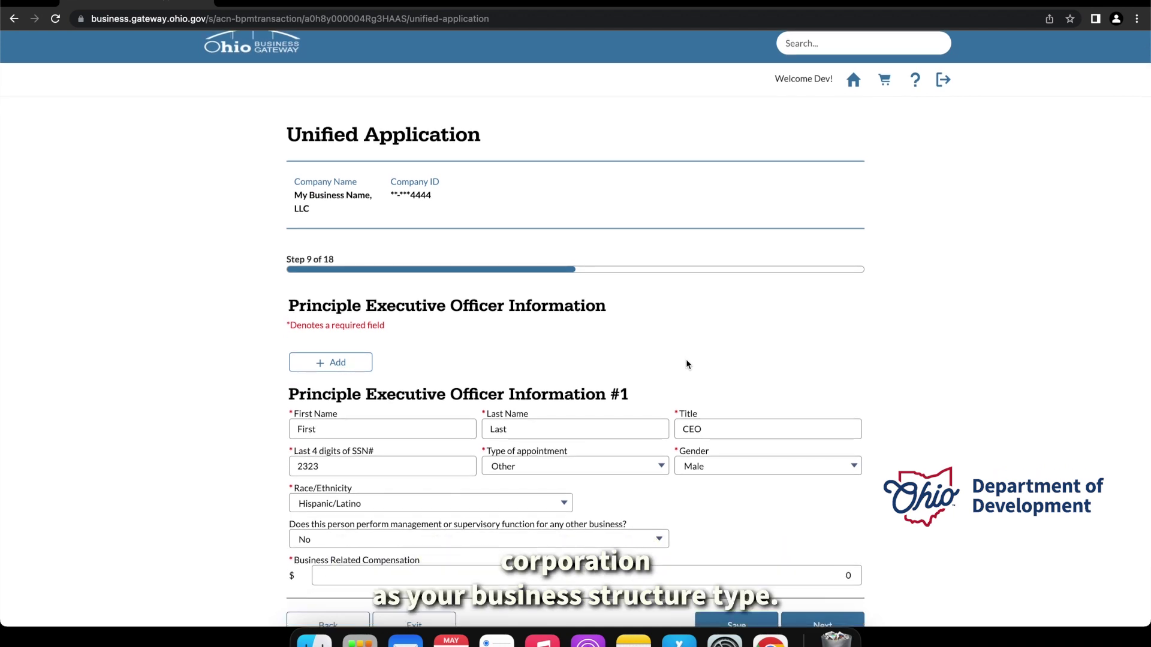
{"action": "scroll", "coordinate": [687, 365], "scroll_direction": "down", "scroll_amount": 4}
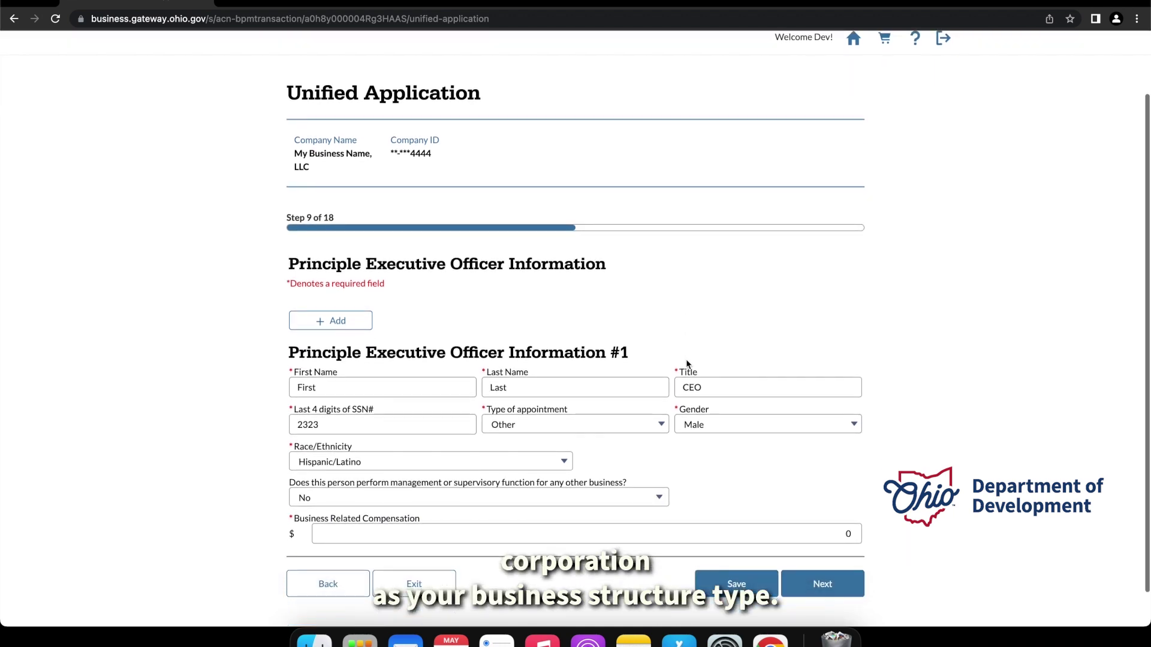
{"action": "scroll", "coordinate": [687, 364], "scroll_direction": "down", "scroll_amount": 1}
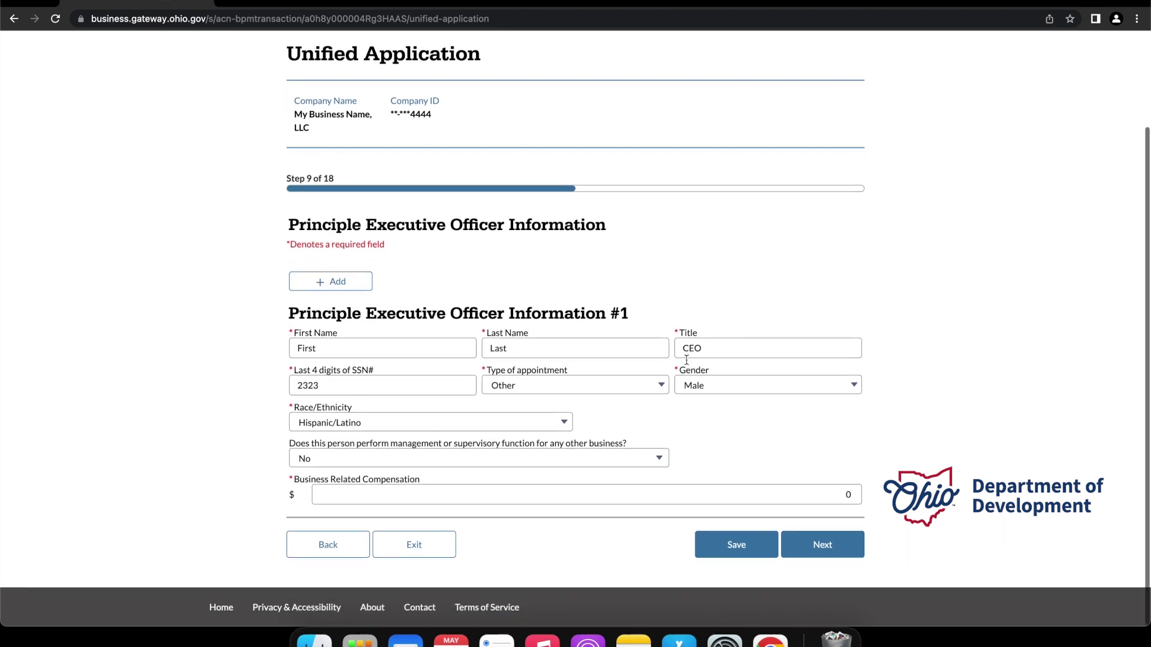
{"action": "left_click", "coordinate": [817, 546]}
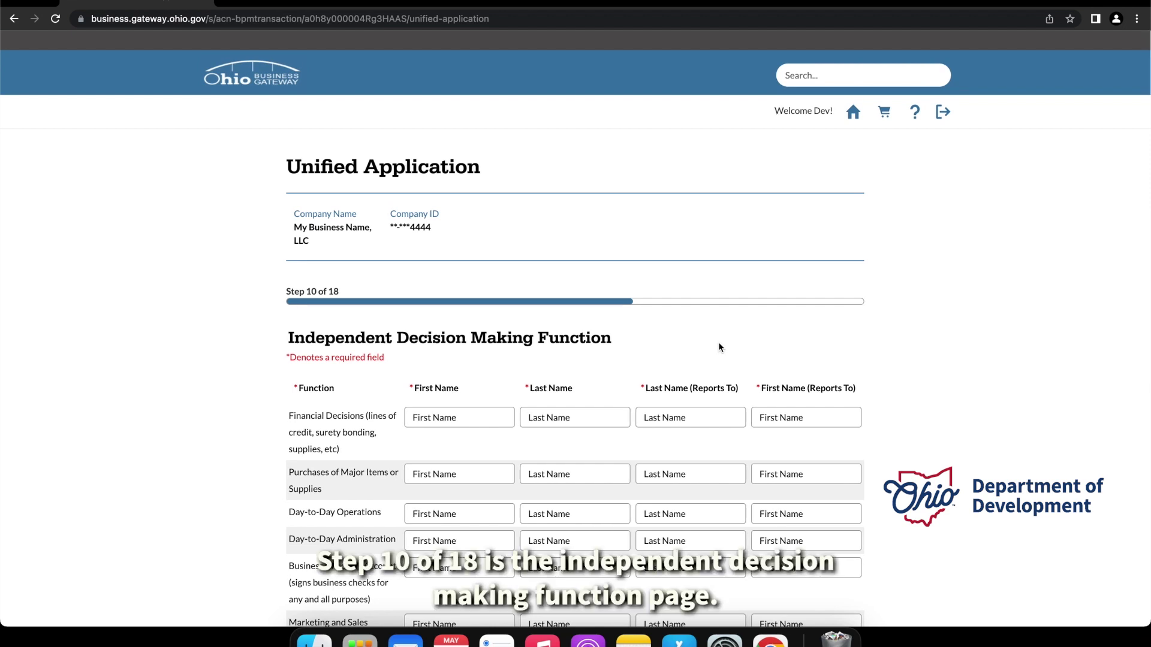
Leave the Independent Decision Making Function rows unchanged and submit step 10 to reach Business Gross Receipts/Sales
{"action": "scroll", "coordinate": [718, 347], "scroll_direction": "down", "scroll_amount": 1}
{"action": "scroll", "coordinate": [717, 346], "scroll_direction": "down", "scroll_amount": 1}
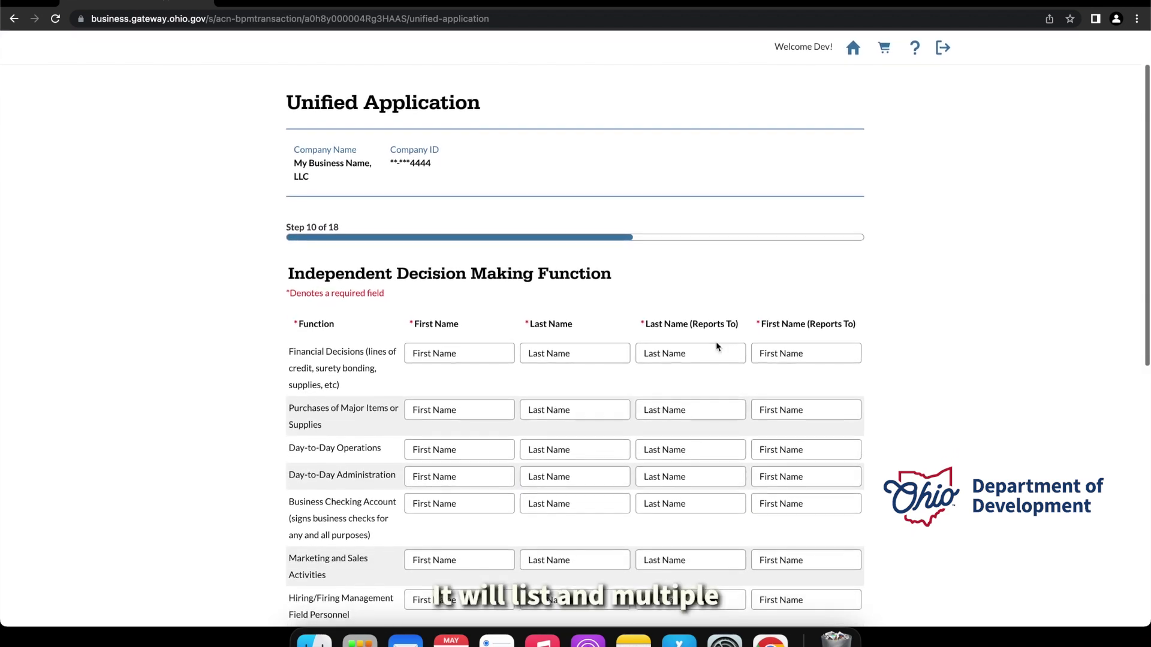
{"action": "scroll", "coordinate": [716, 343], "scroll_direction": "down", "scroll_amount": 1}
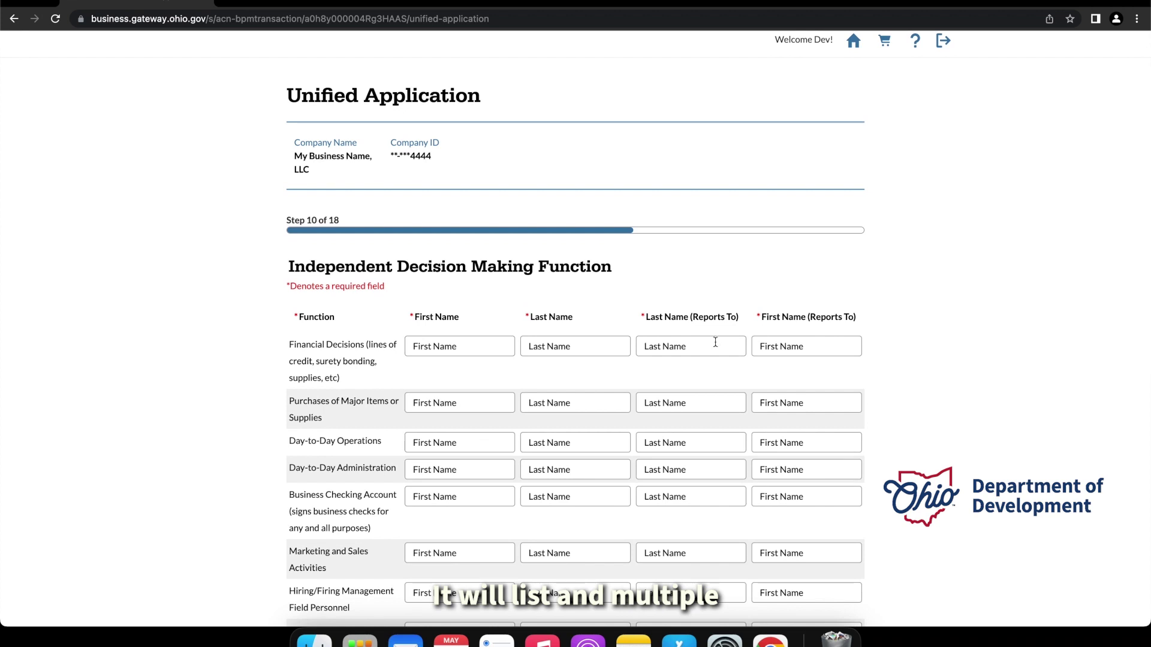
{"action": "scroll", "coordinate": [716, 342], "scroll_direction": "down", "scroll_amount": 2}
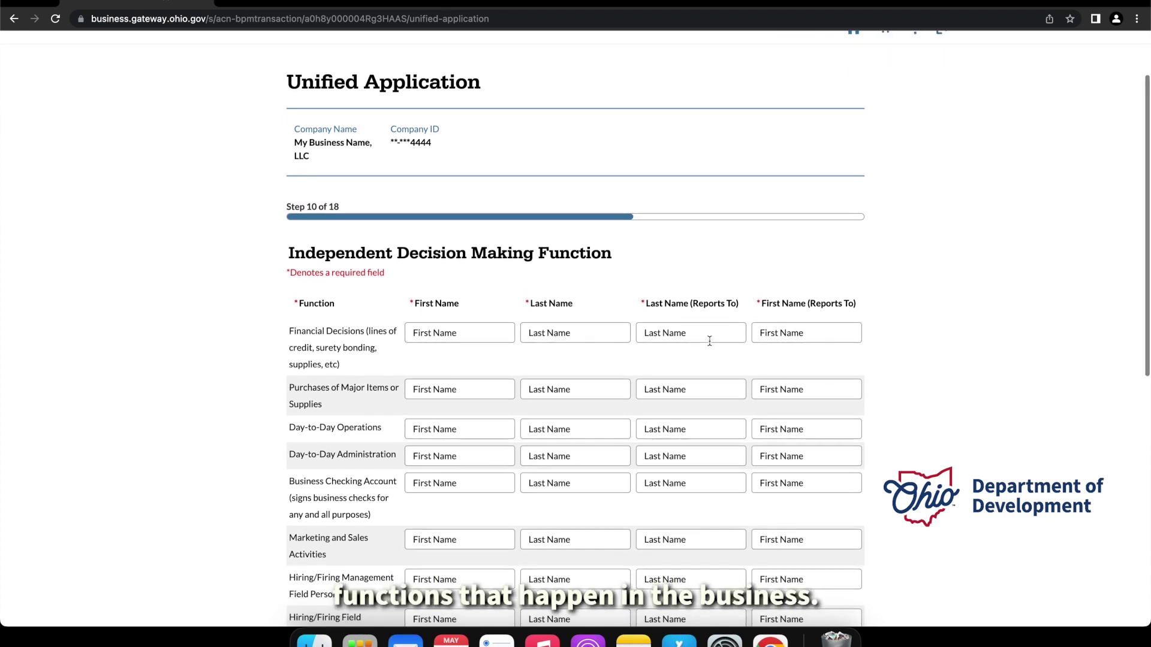
{"action": "scroll", "coordinate": [535, 325], "scroll_direction": "up", "scroll_amount": 1}
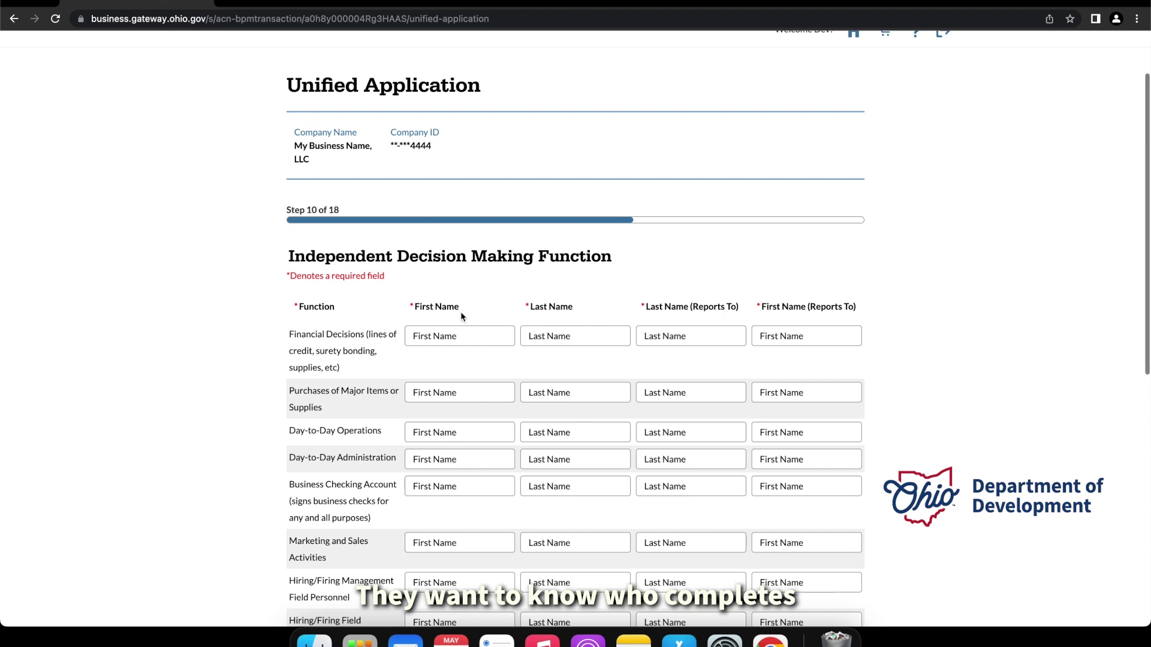
{"action": "scroll", "coordinate": [560, 318], "scroll_direction": "up", "scroll_amount": 1}
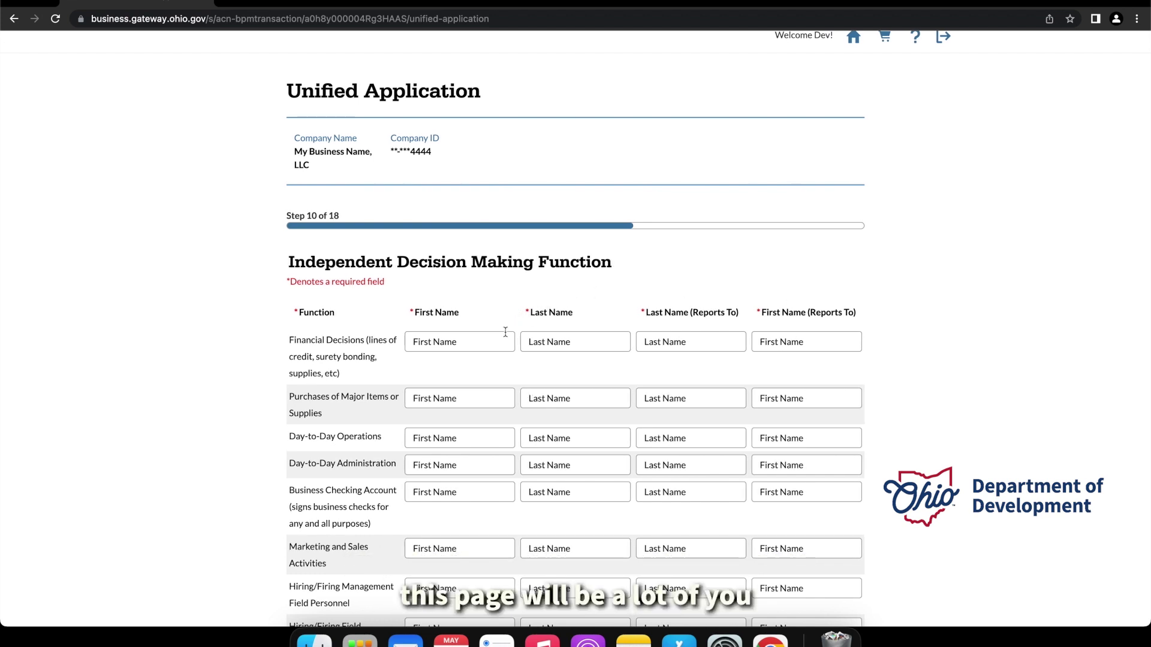
{"action": "scroll", "coordinate": [489, 340], "scroll_direction": "down", "scroll_amount": 1}
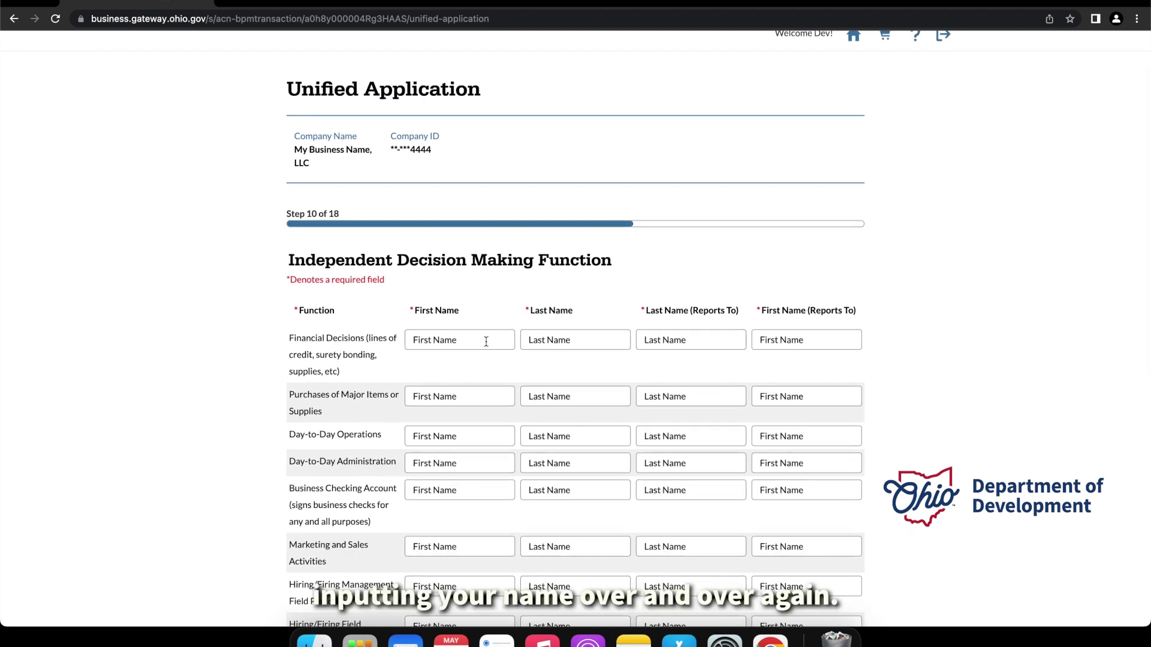
{"action": "scroll", "coordinate": [698, 338], "scroll_direction": "down", "scroll_amount": 5}
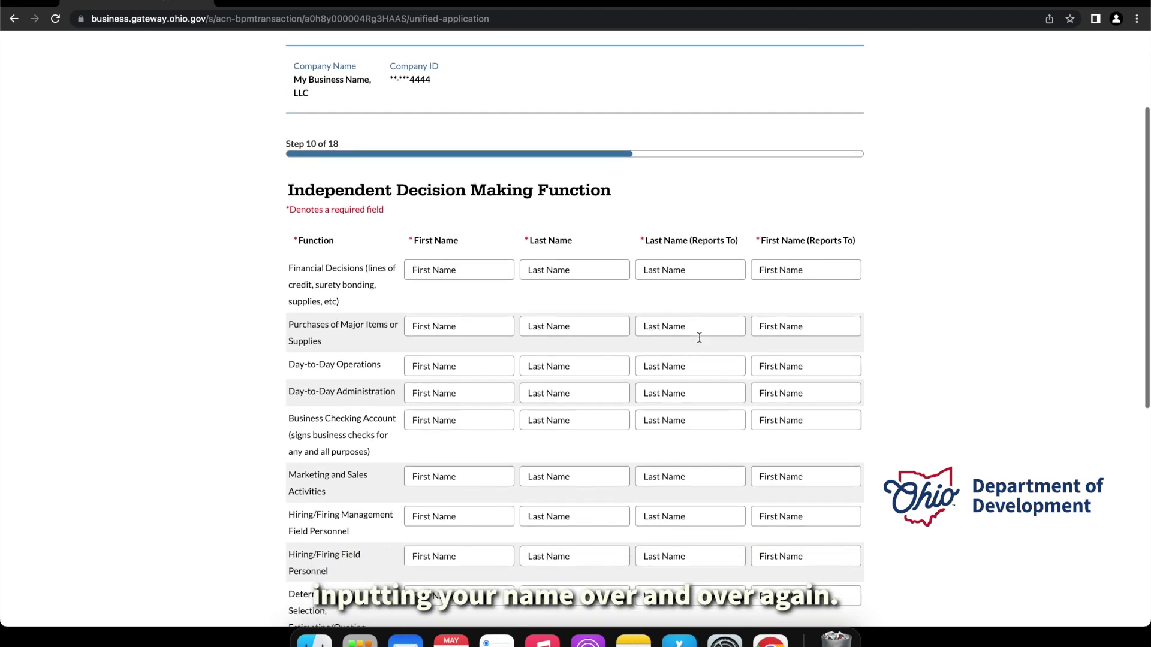
{"action": "scroll", "coordinate": [700, 341], "scroll_direction": "down", "scroll_amount": 12}
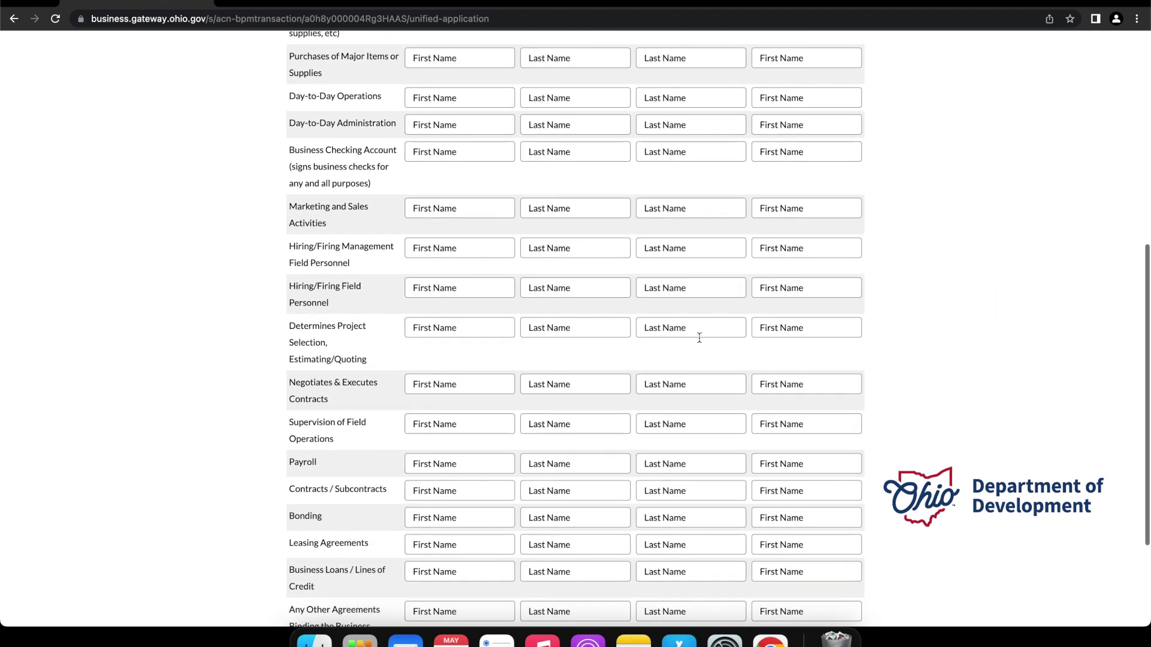
{"action": "scroll", "coordinate": [699, 338], "scroll_direction": "down", "scroll_amount": 1}
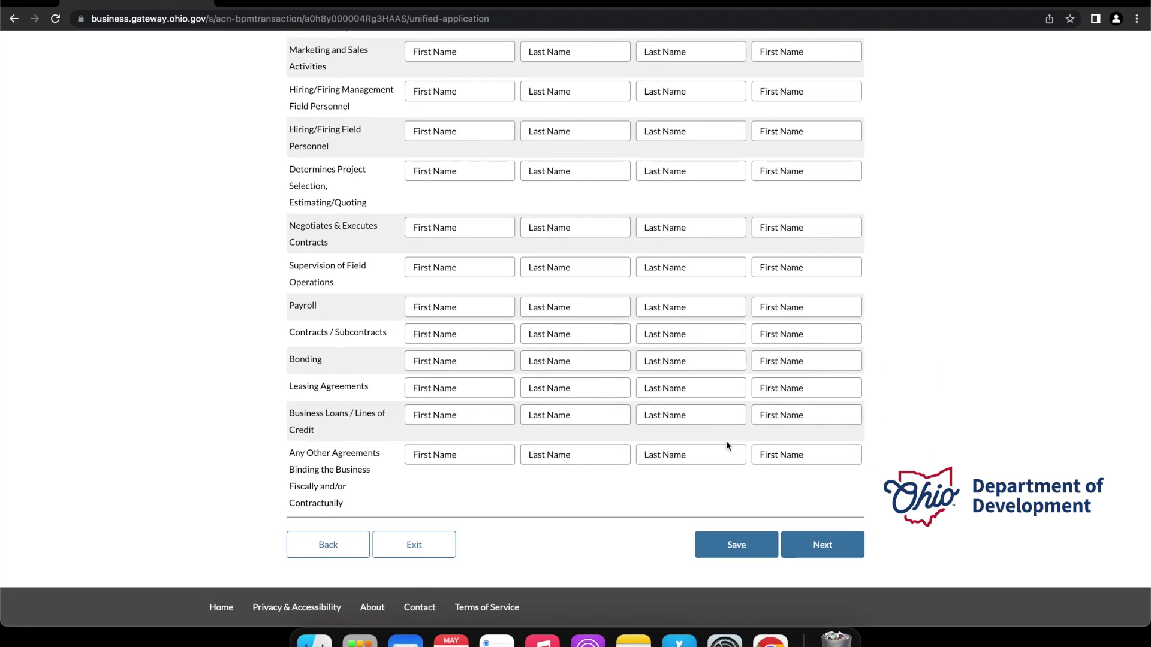
{"action": "left_click", "coordinate": [821, 545]}
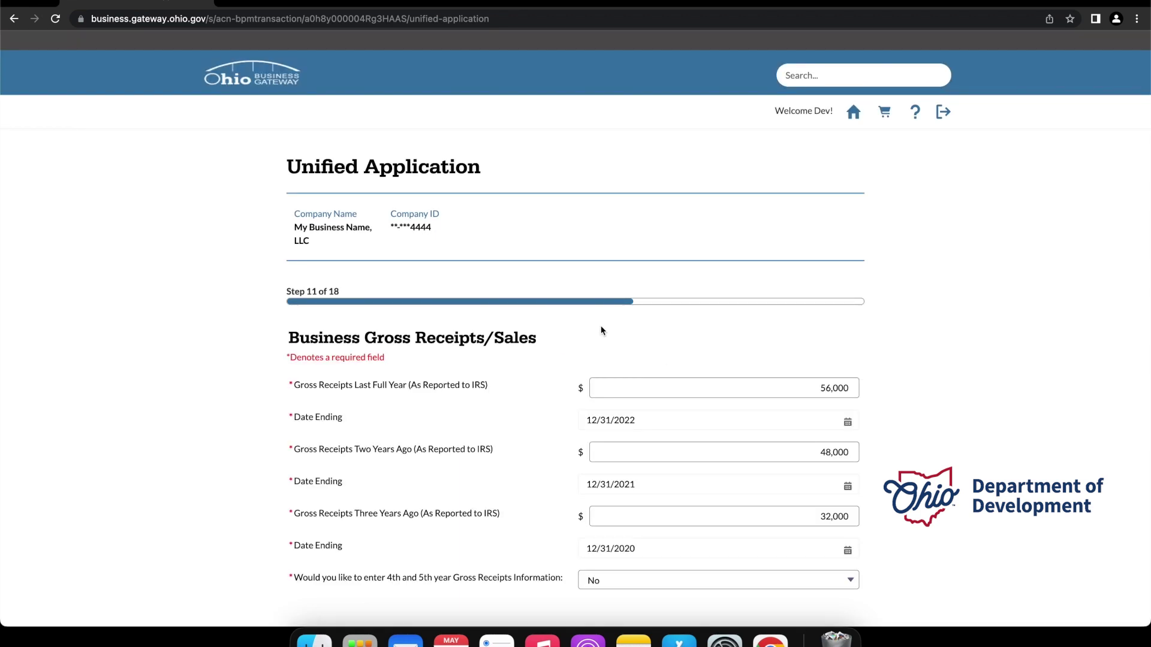
Review the 56,000, 48,000 and 32,000 receipts and the NAICS 812320 Business Codes section
{"action": "scroll", "coordinate": [602, 330], "scroll_direction": "down", "scroll_amount": 1}
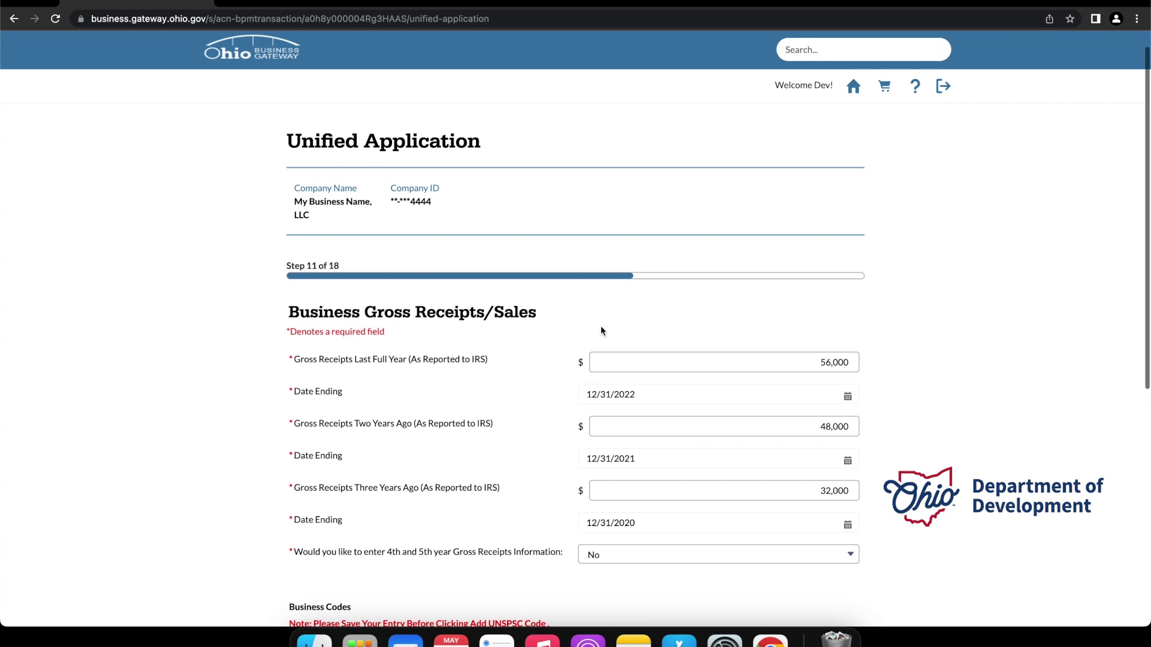
{"action": "scroll", "coordinate": [602, 331], "scroll_direction": "down", "scroll_amount": 2}
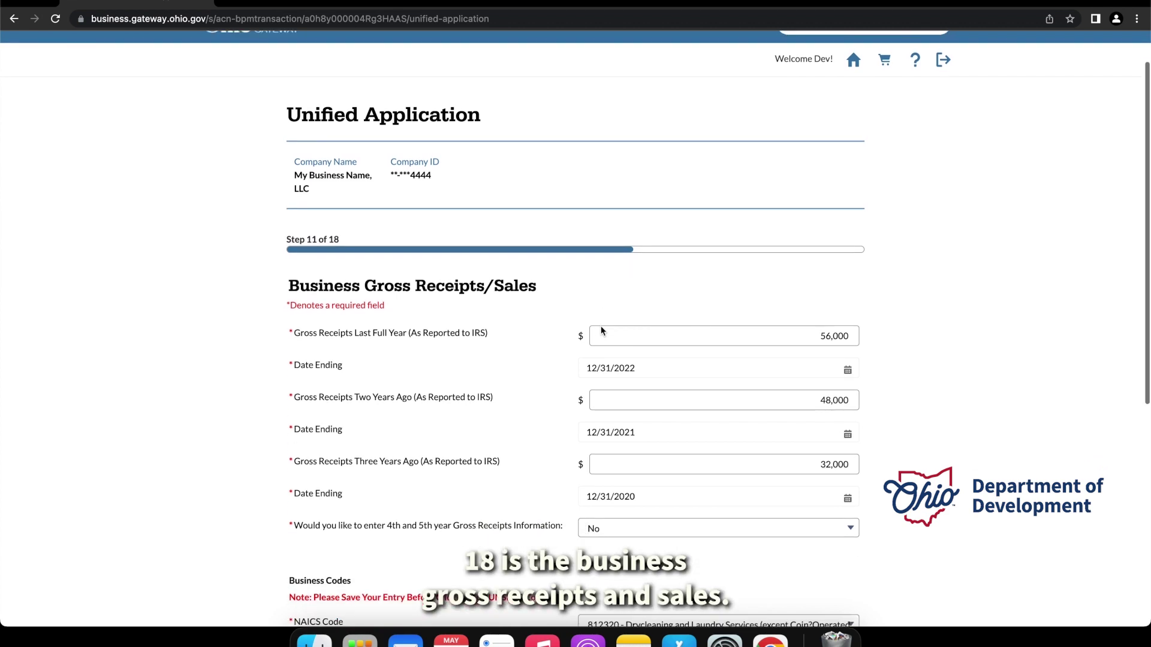
{"action": "scroll", "coordinate": [600, 327], "scroll_direction": "down", "scroll_amount": 2}
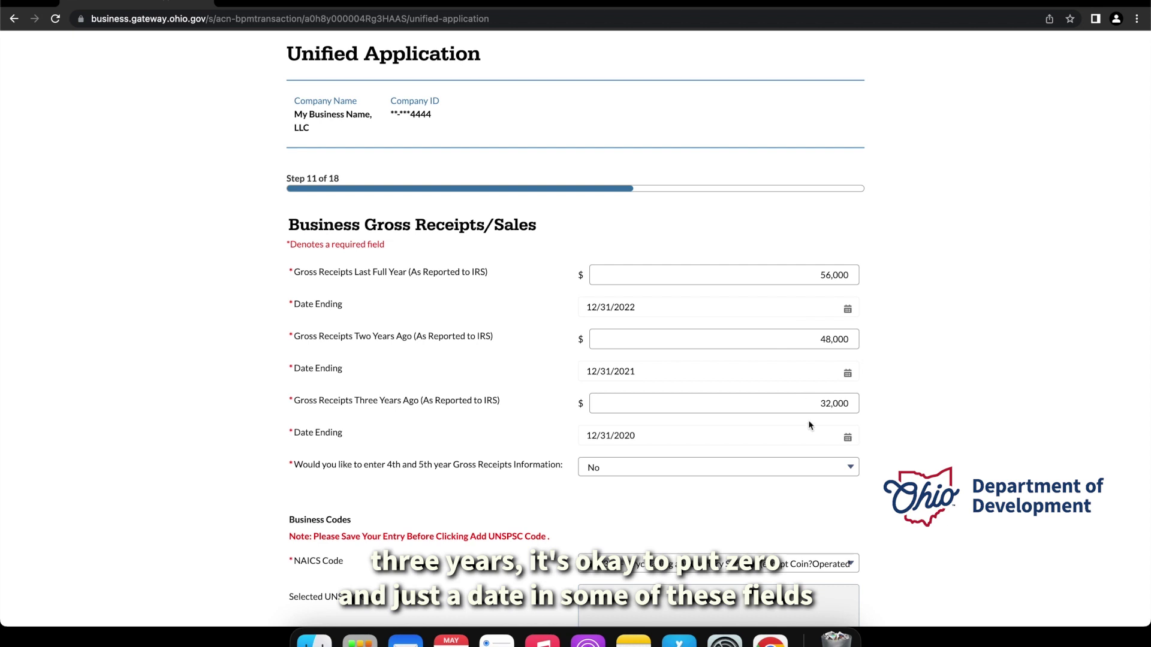
{"action": "scroll", "coordinate": [813, 426], "scroll_direction": "down", "scroll_amount": 1}
{"action": "scroll", "coordinate": [815, 427], "scroll_direction": "up", "scroll_amount": 1}
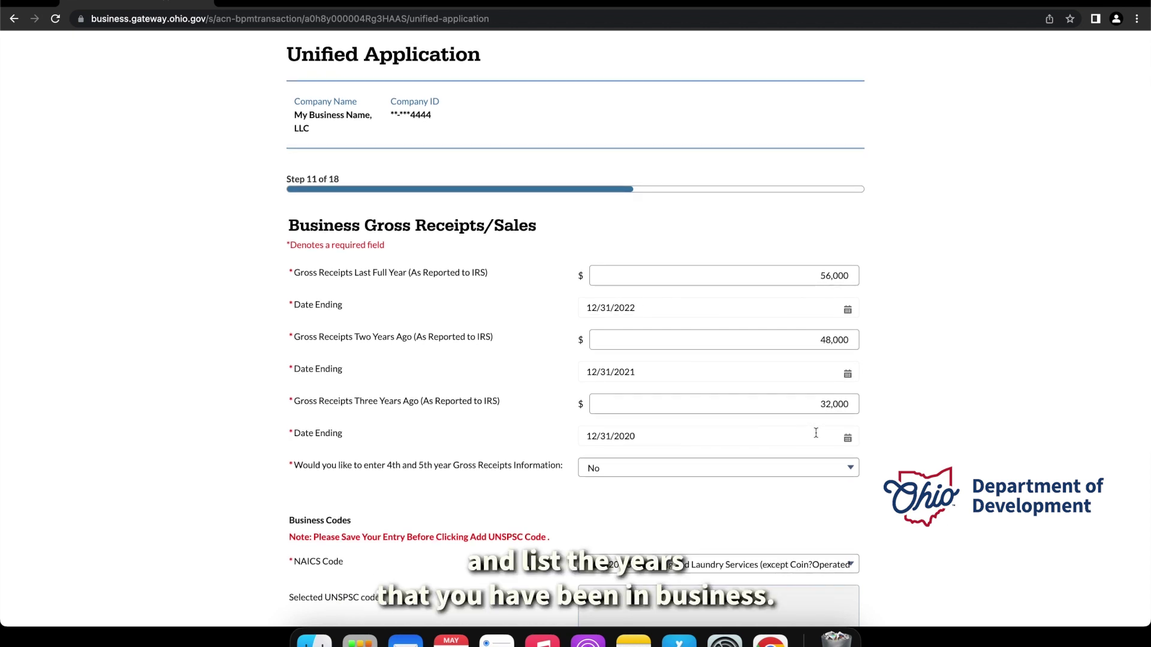
{"action": "scroll", "coordinate": [720, 348], "scroll_direction": "up", "scroll_amount": 1}
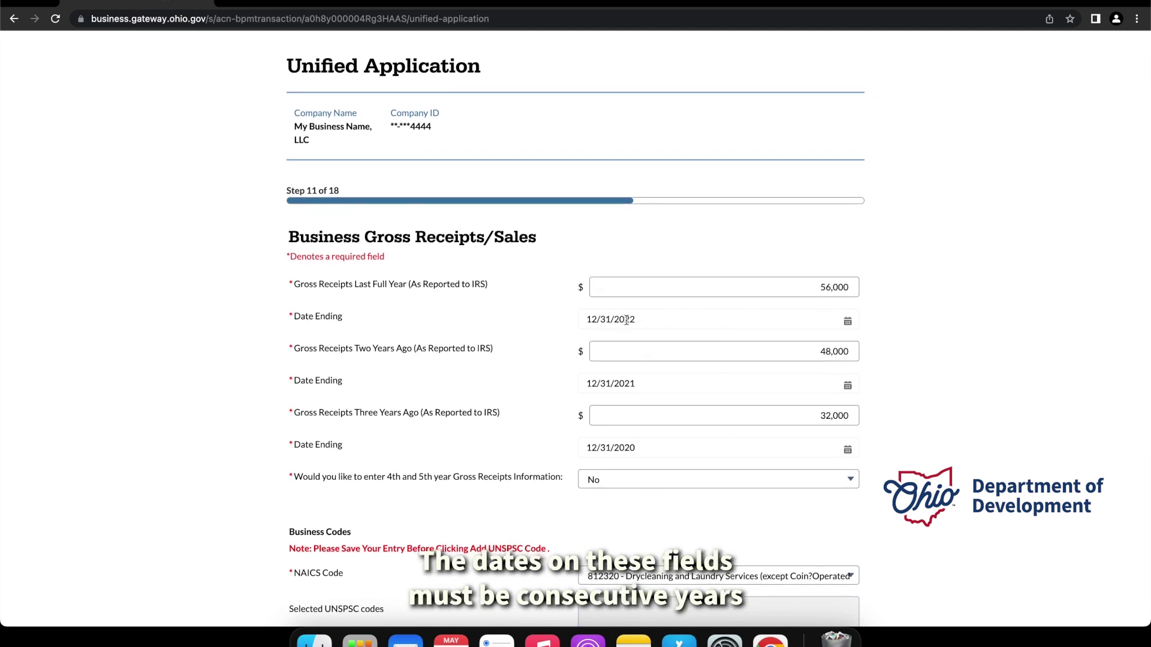
{"action": "scroll", "coordinate": [624, 320], "scroll_direction": "down", "scroll_amount": 1}
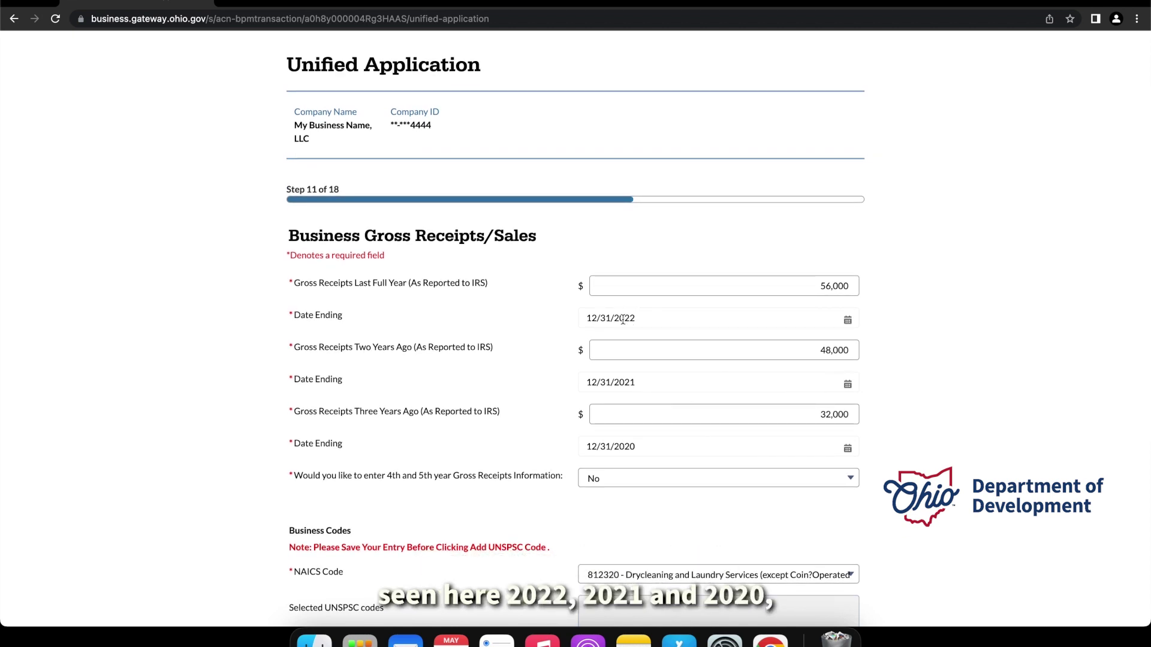
{"action": "scroll", "coordinate": [630, 377], "scroll_direction": "up", "scroll_amount": 1}
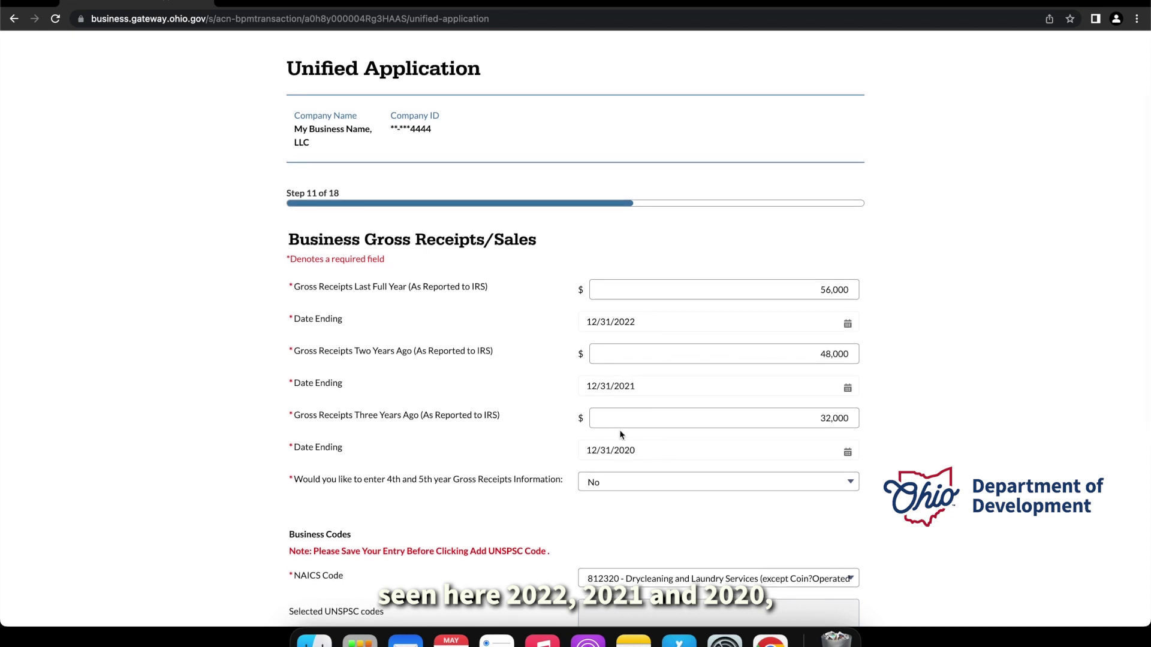
{"action": "scroll", "coordinate": [599, 351], "scroll_direction": "up", "scroll_amount": 1}
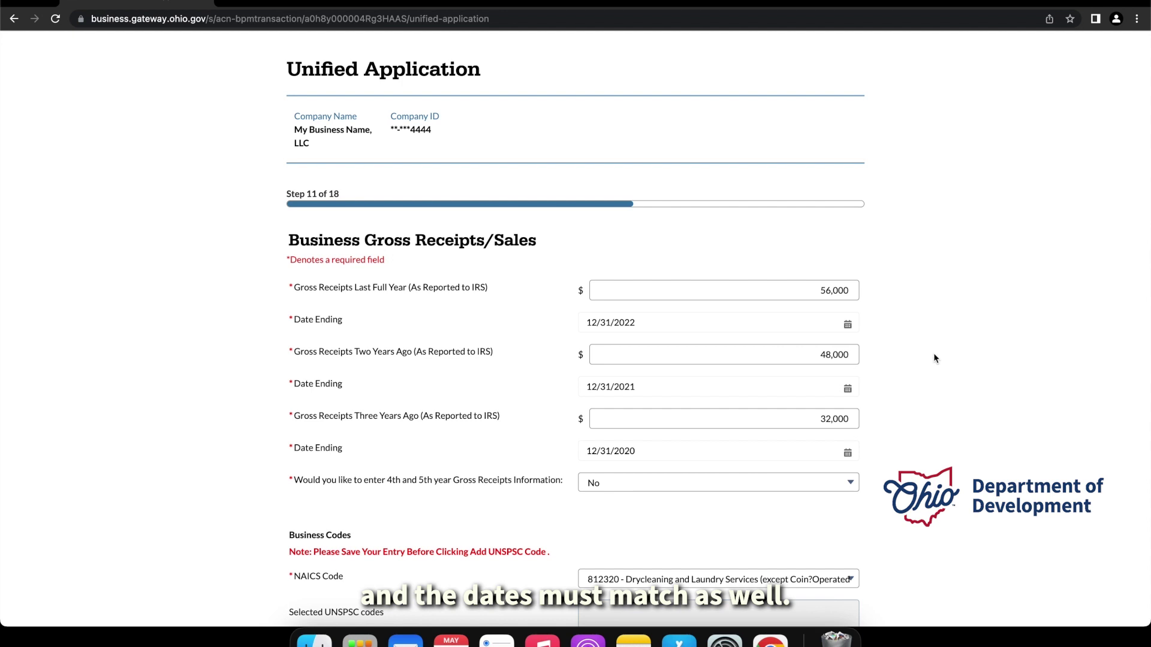
{"action": "scroll", "coordinate": [949, 359], "scroll_direction": "down", "scroll_amount": 2}
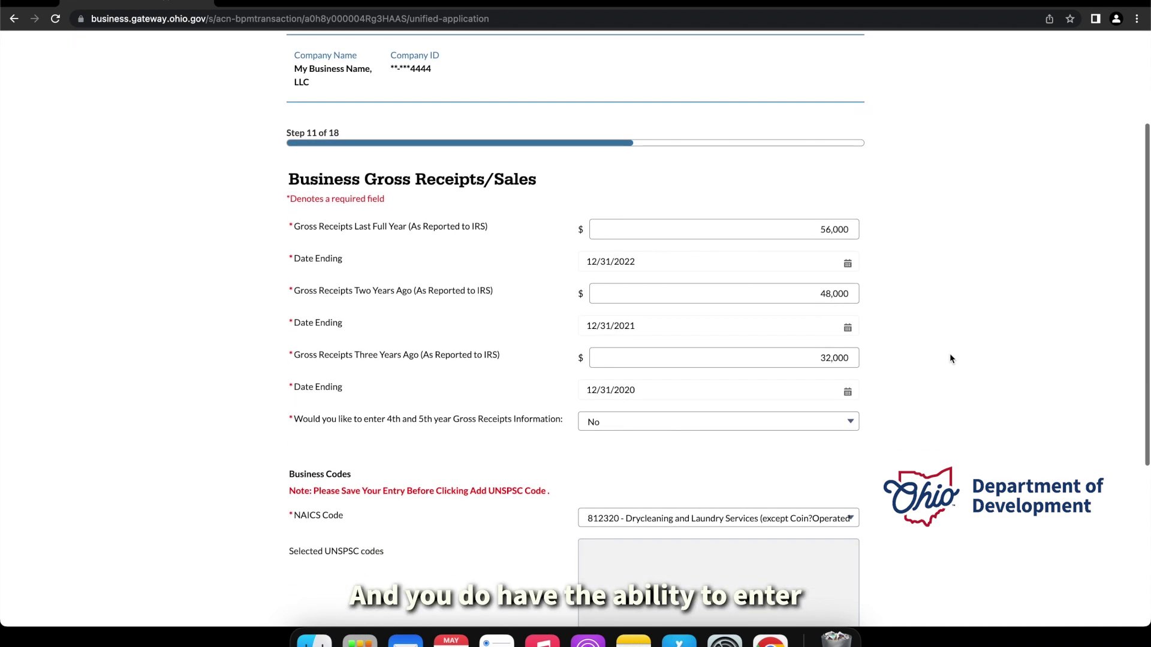
{"action": "scroll", "coordinate": [950, 359], "scroll_direction": "down", "scroll_amount": 2}
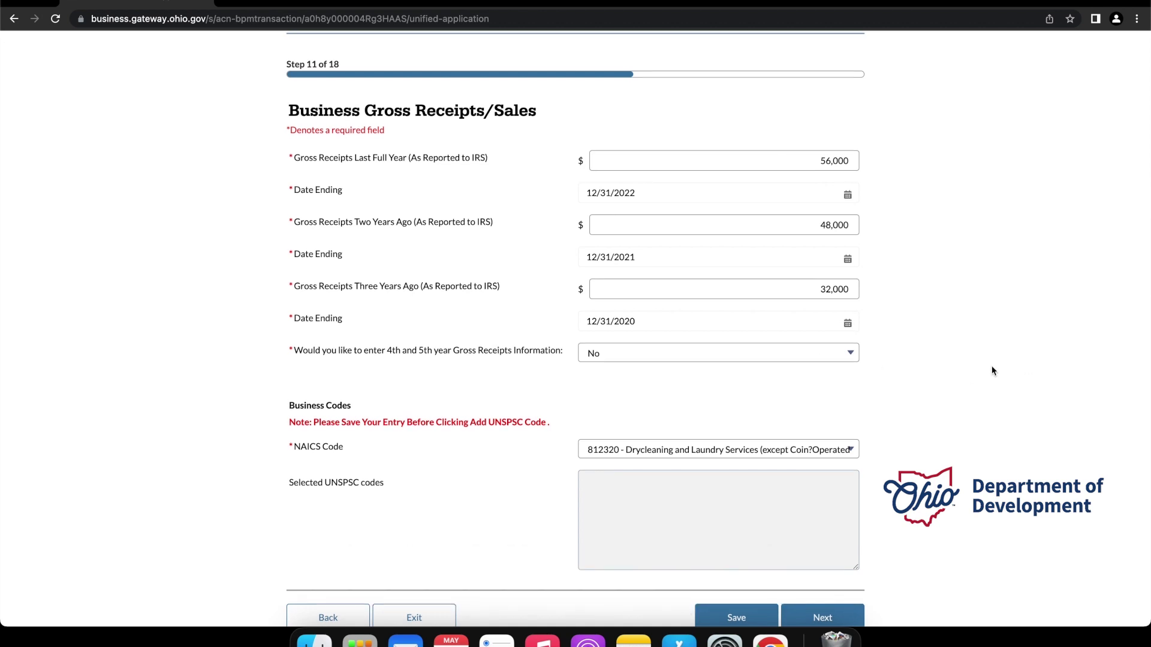
{"action": "scroll", "coordinate": [992, 367], "scroll_direction": "down", "scroll_amount": 2}
{"action": "scroll", "coordinate": [992, 371], "scroll_direction": "down", "scroll_amount": 1}
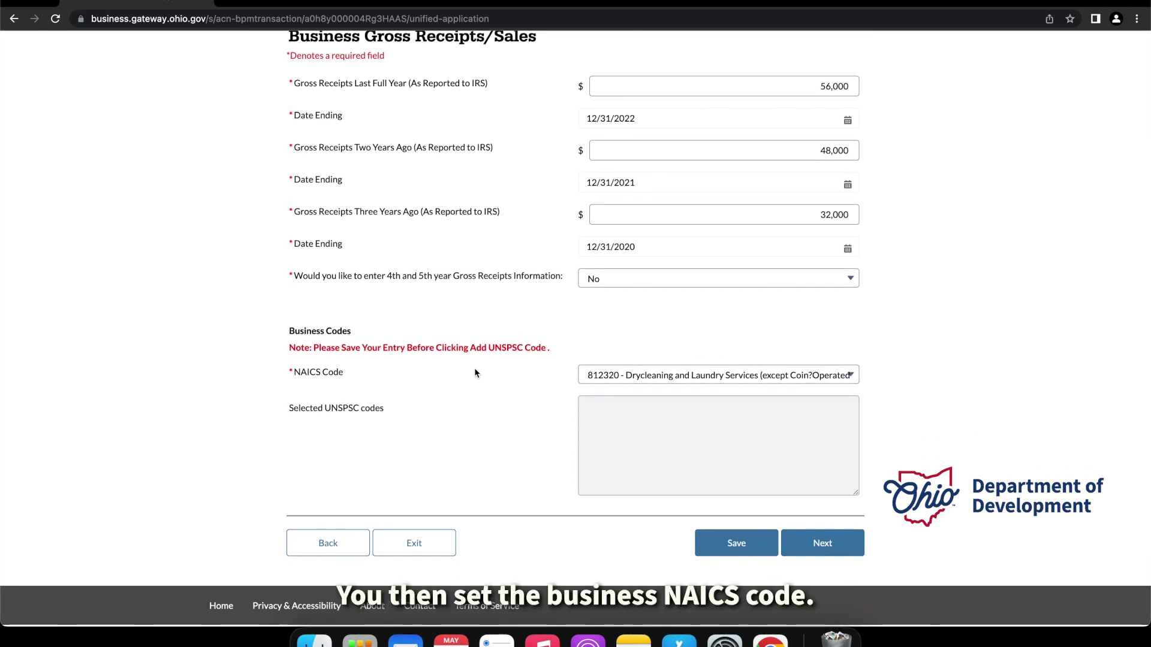
{"action": "left_click", "coordinate": [719, 376]}
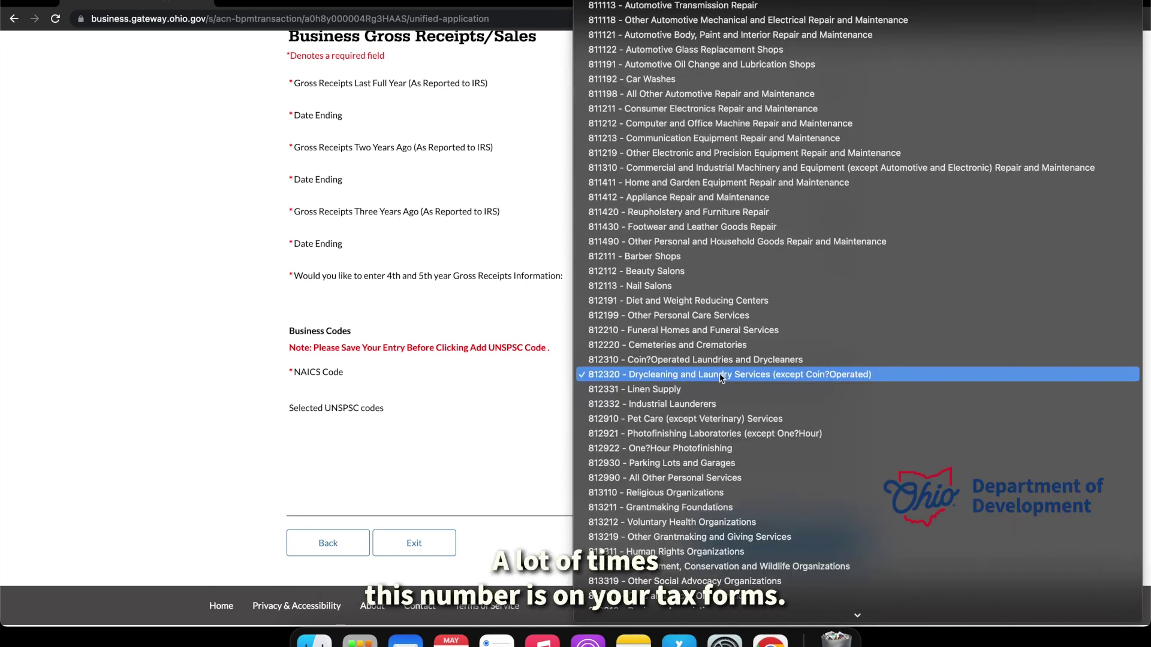
{"action": "scroll", "coordinate": [714, 378], "scroll_direction": "up", "scroll_amount": 2}
{"action": "scroll", "coordinate": [711, 285], "scroll_direction": "up", "scroll_amount": 2}
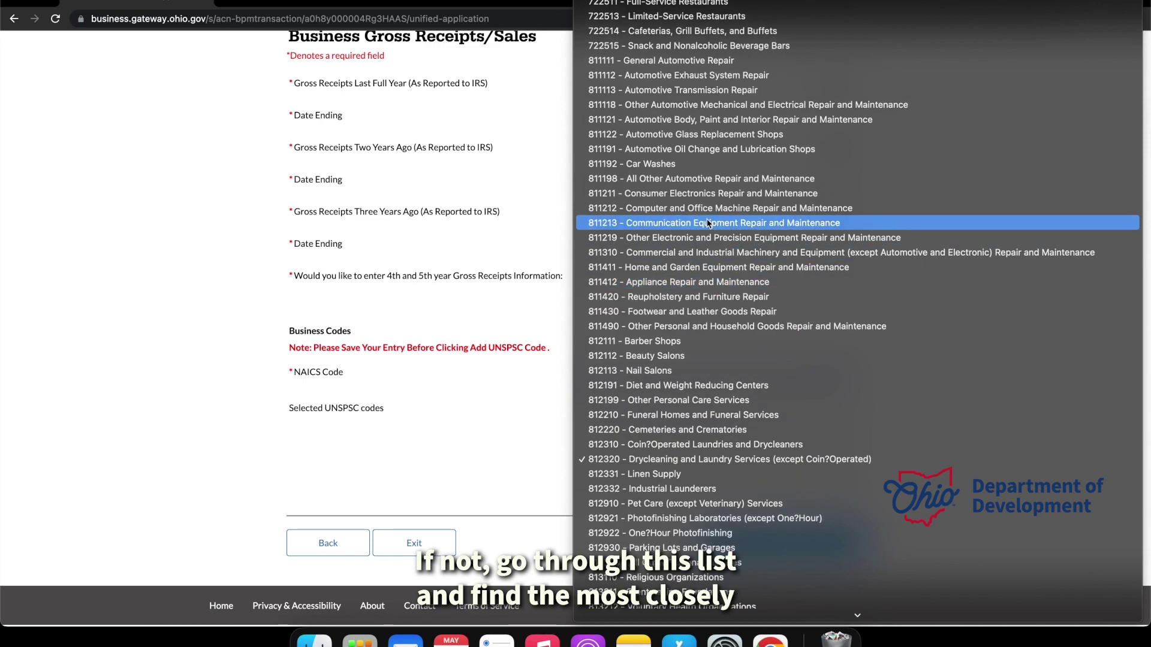
{"action": "scroll", "coordinate": [711, 264], "scroll_direction": "down", "scroll_amount": 1}
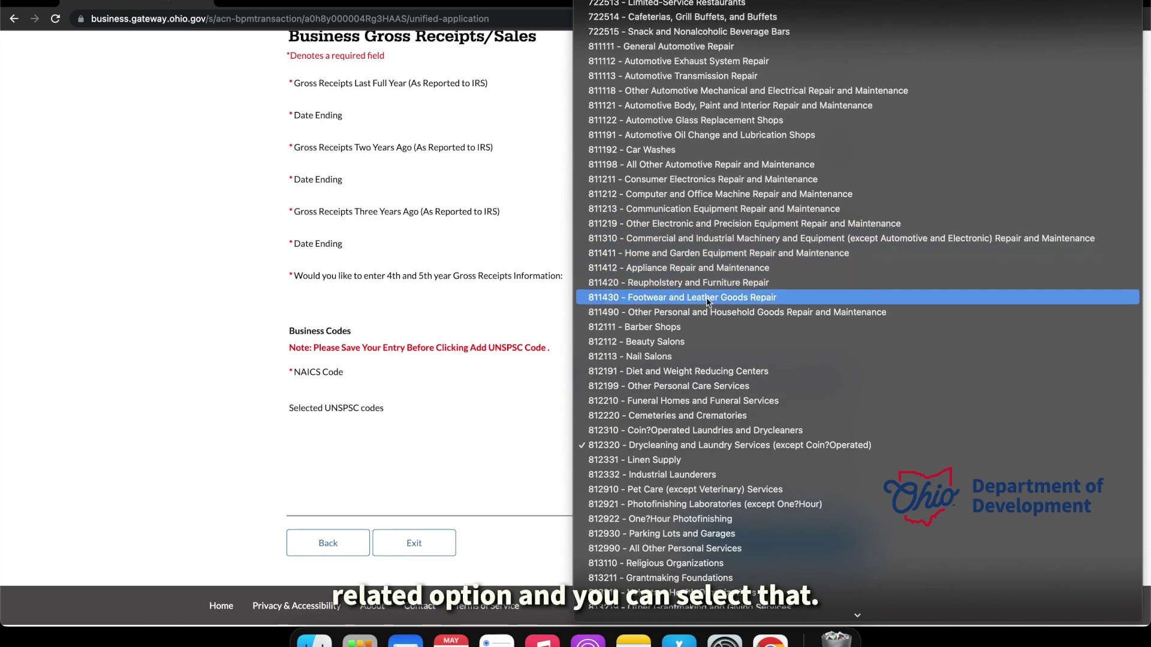
{"action": "left_click", "coordinate": [526, 370]}
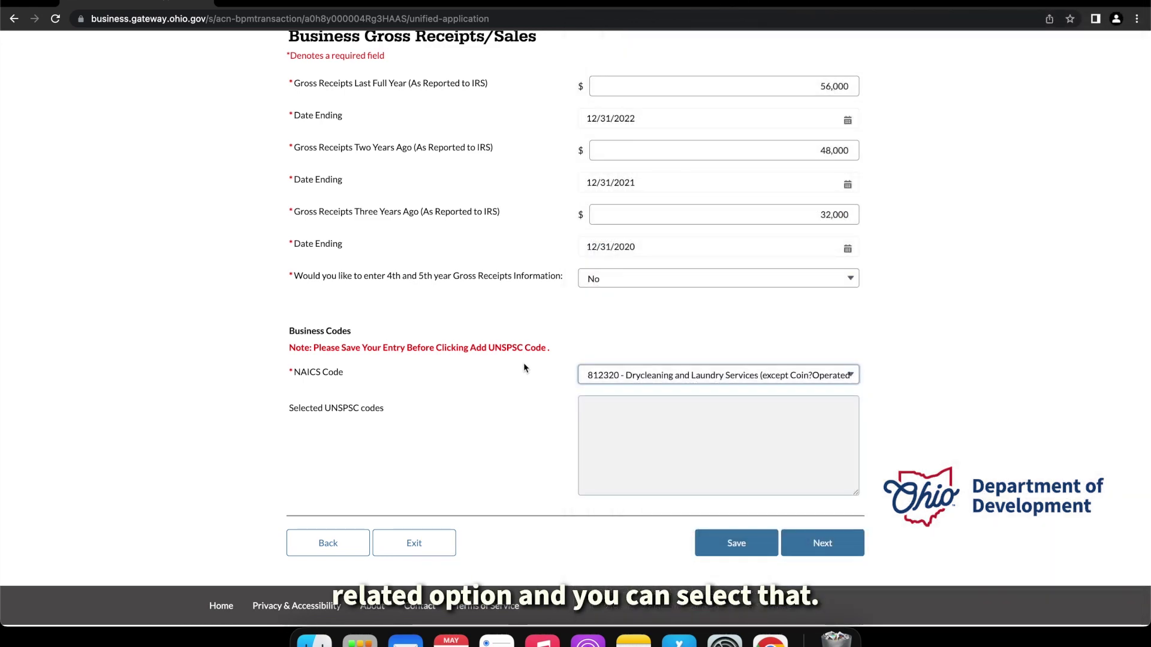
{"action": "left_click", "coordinate": [618, 412]}
{"action": "scroll", "coordinate": [444, 415], "scroll_direction": "down", "scroll_amount": 1}
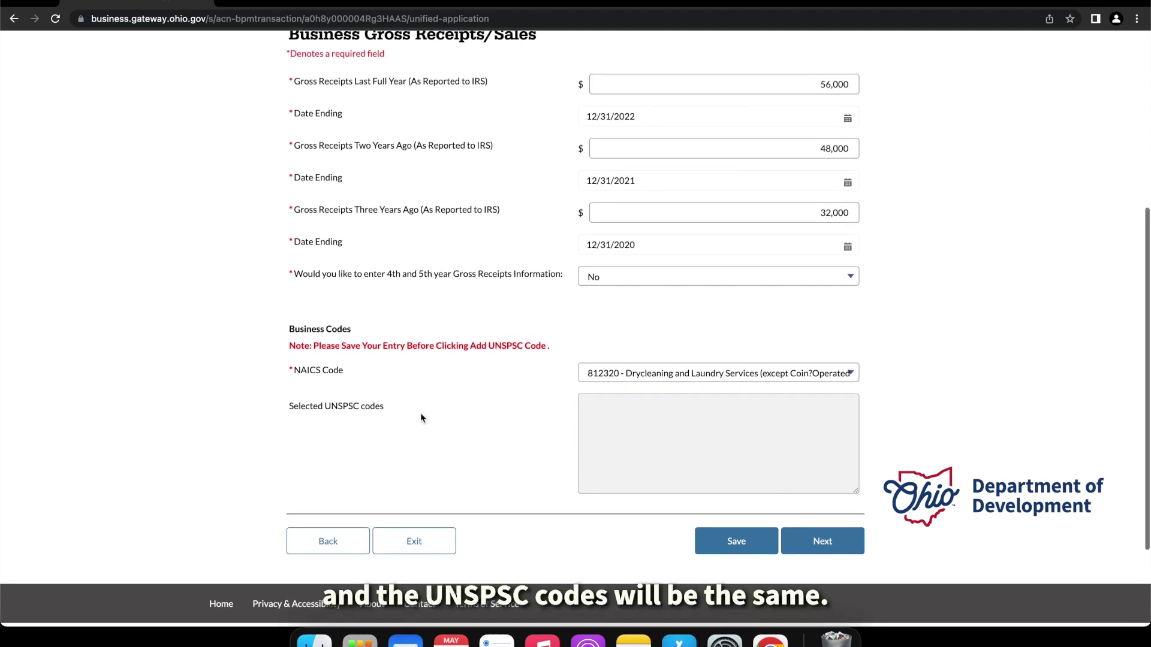
{"action": "scroll", "coordinate": [420, 413], "scroll_direction": "down", "scroll_amount": 1}
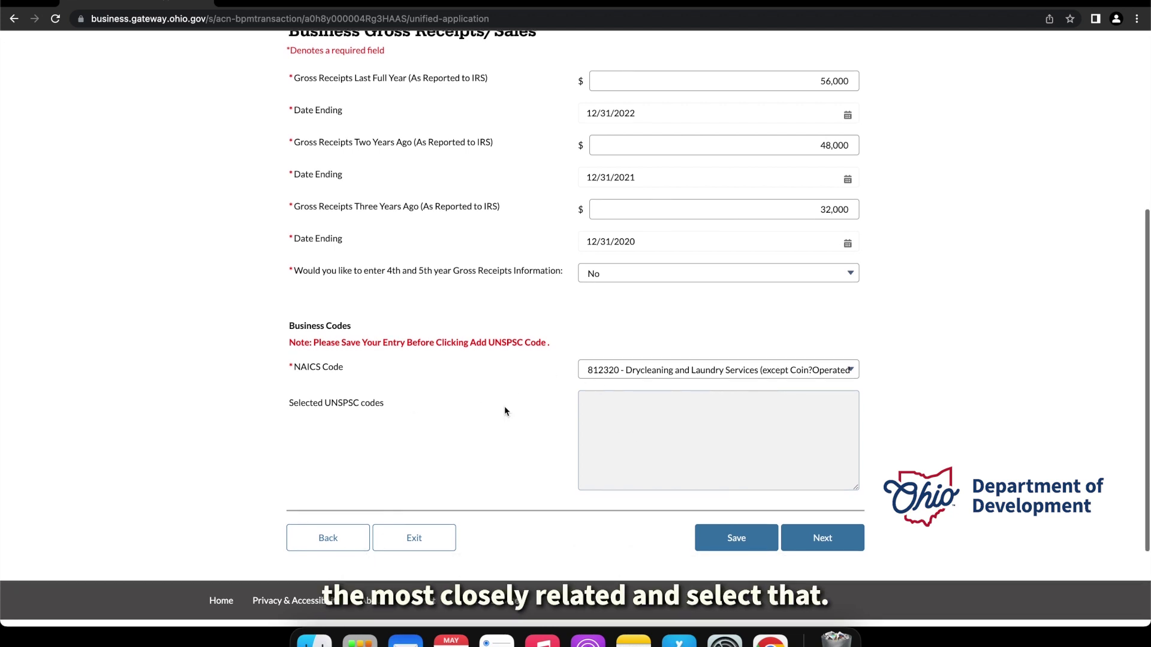
{"action": "scroll", "coordinate": [826, 540], "scroll_direction": "up", "scroll_amount": 1}
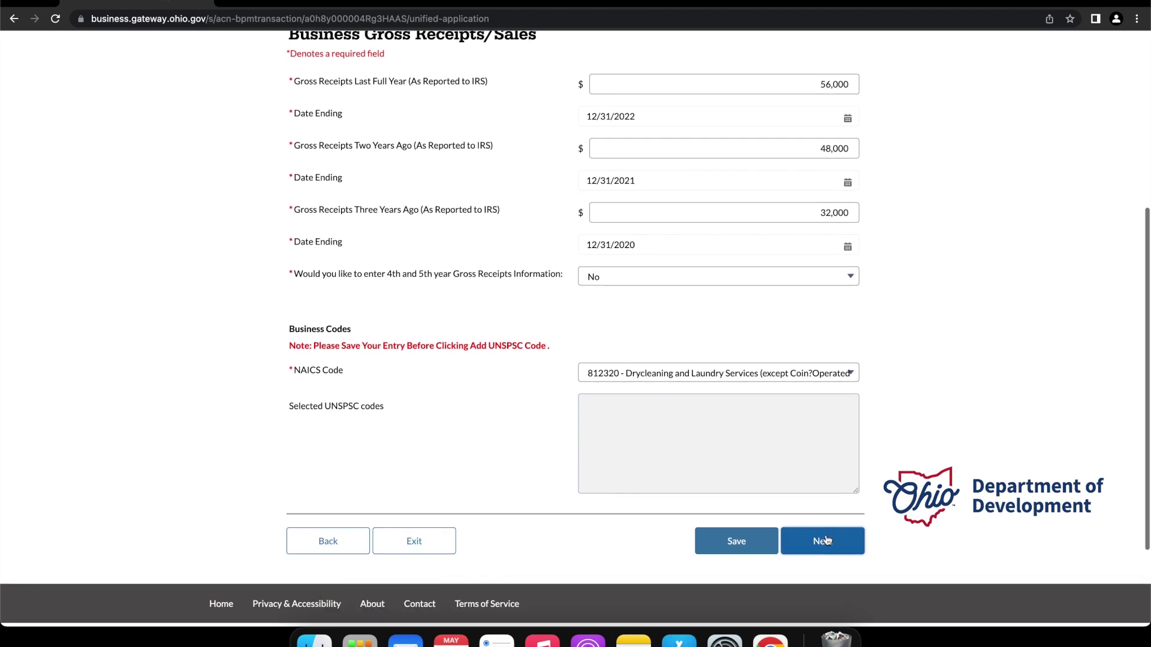
{"action": "left_click", "coordinate": [826, 541]}
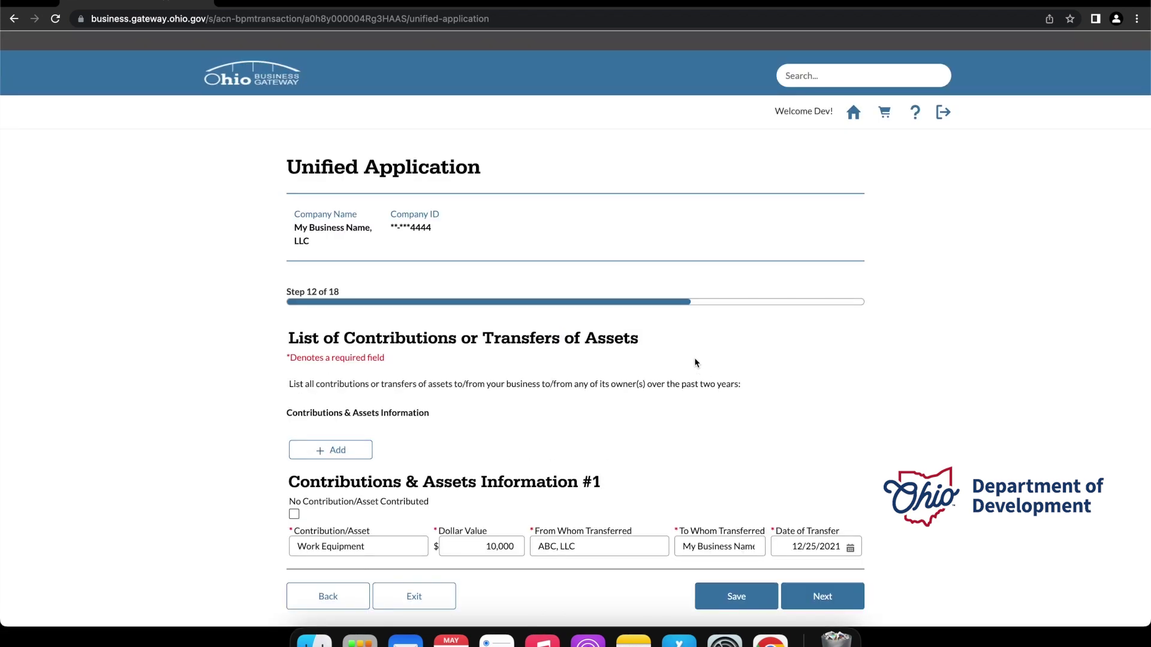
{"action": "scroll", "coordinate": [694, 360], "scroll_direction": "down", "scroll_amount": 1}
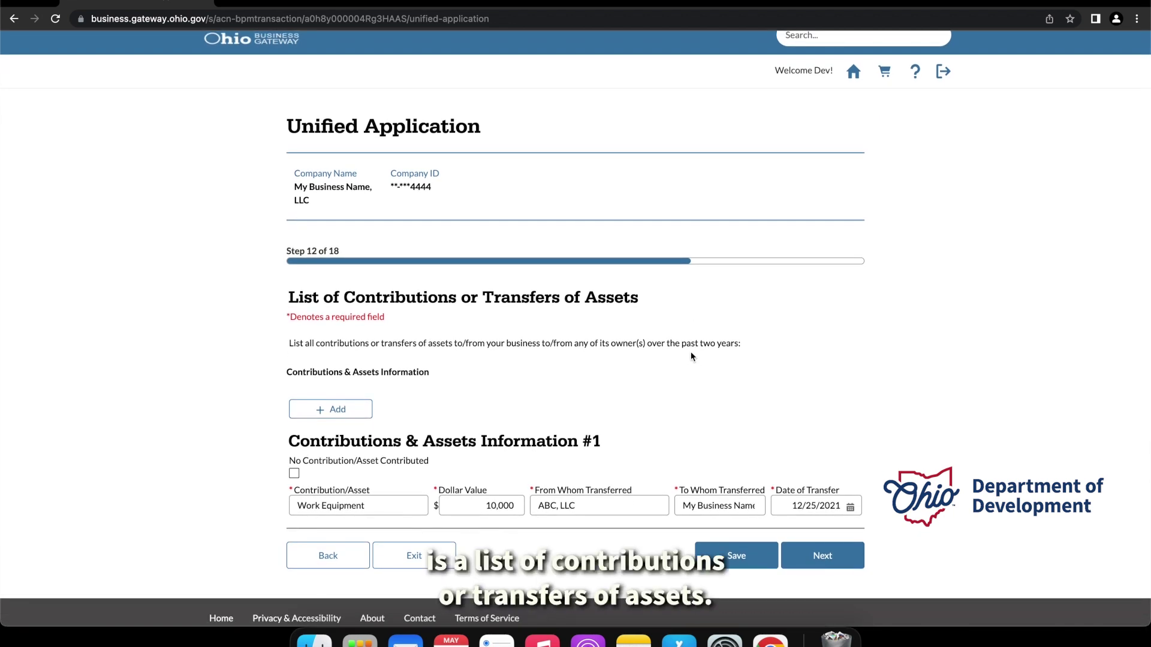
{"action": "scroll", "coordinate": [691, 356], "scroll_direction": "down", "scroll_amount": 2}
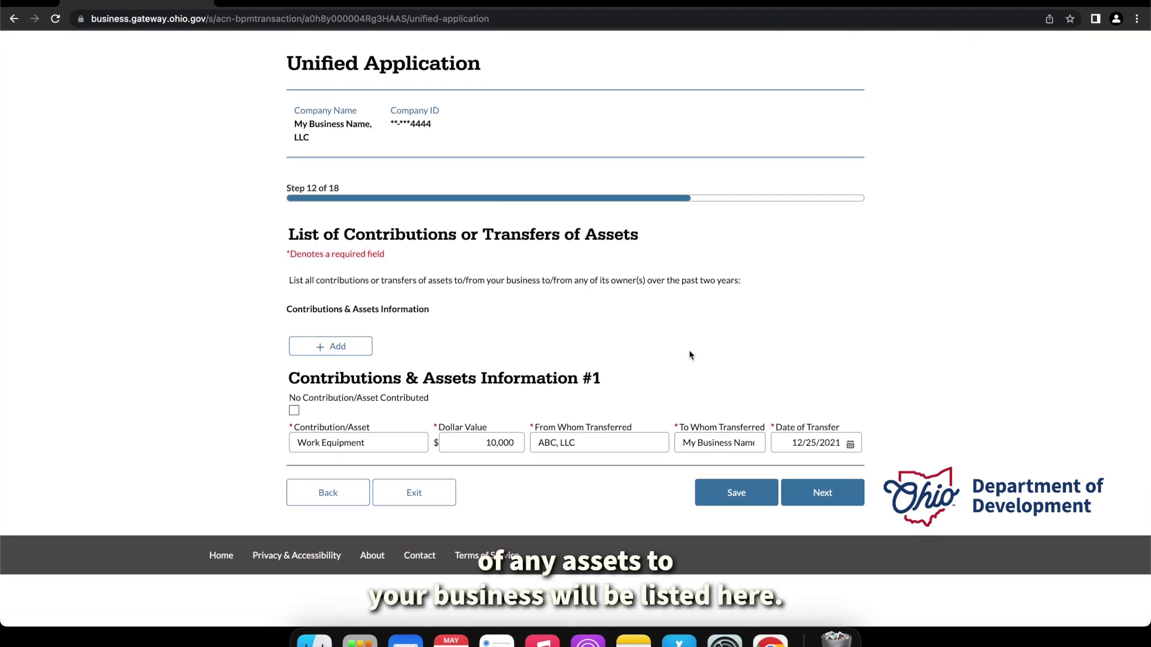
{"action": "scroll", "coordinate": [474, 377], "scroll_direction": "down", "scroll_amount": 1}
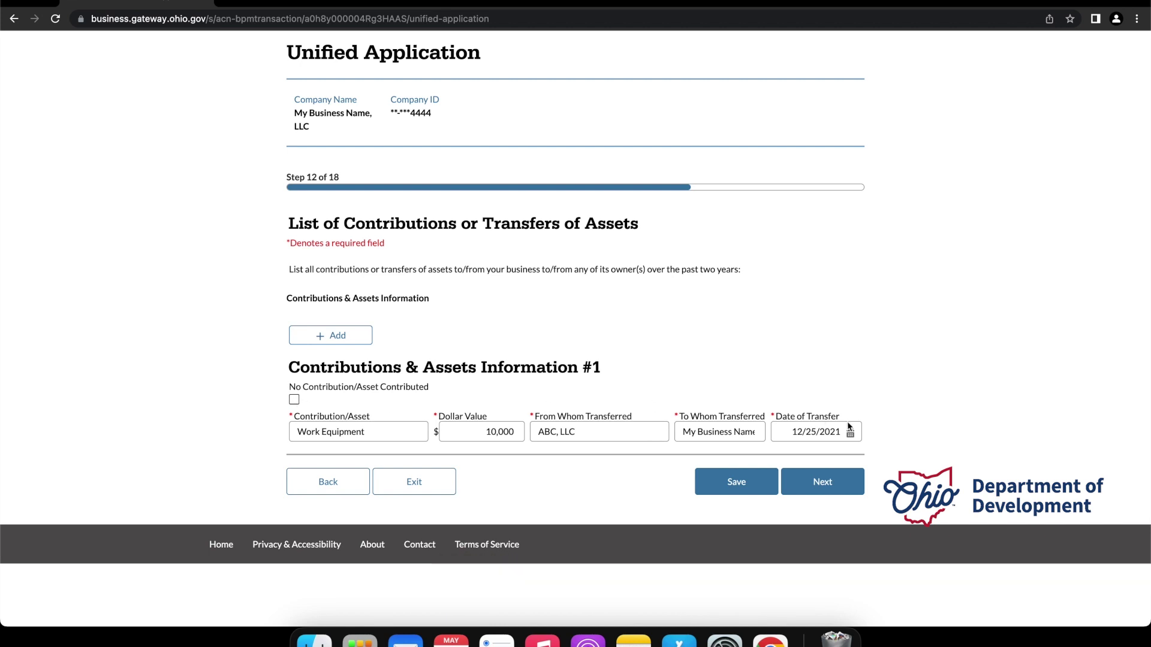
Advance to Contract Information and check that all three entries show No Contracts
{"action": "left_click", "coordinate": [847, 484]}
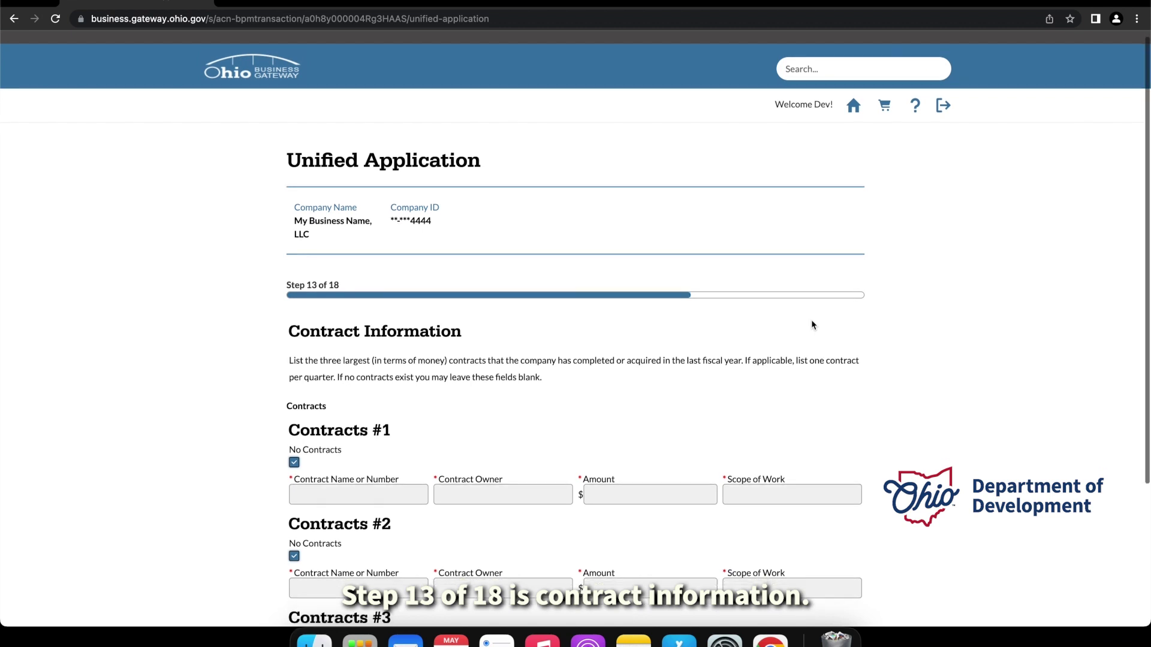
{"action": "scroll", "coordinate": [813, 324], "scroll_direction": "down", "scroll_amount": 3}
{"action": "scroll", "coordinate": [812, 325], "scroll_direction": "down", "scroll_amount": 1}
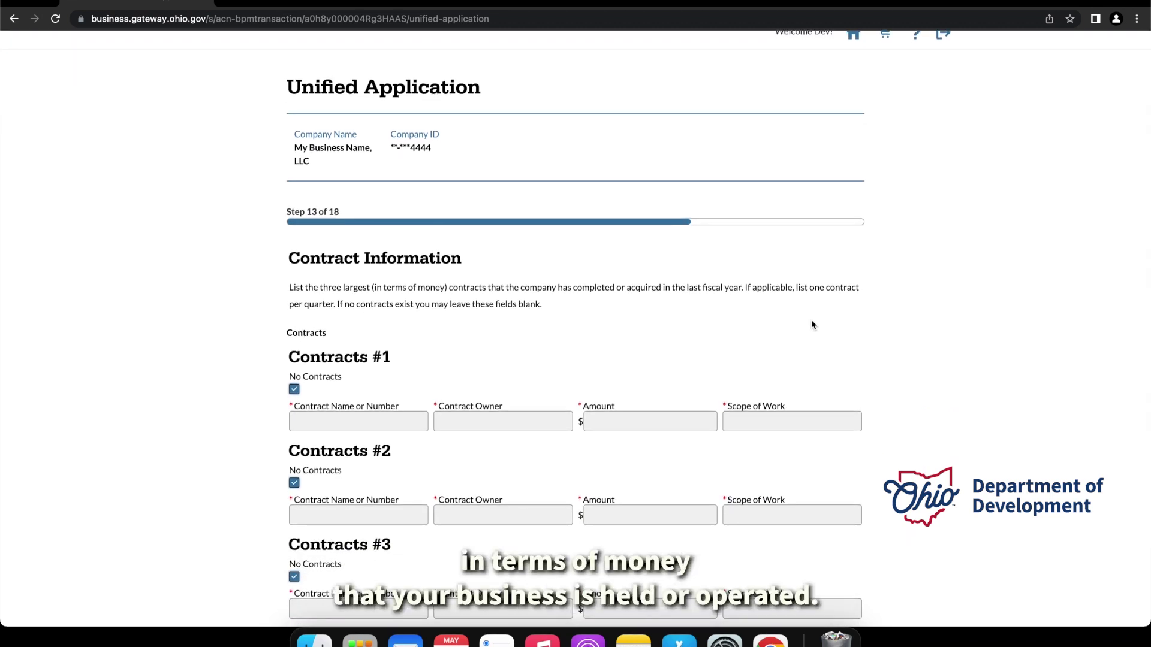
{"action": "scroll", "coordinate": [812, 325], "scroll_direction": "down", "scroll_amount": 3}
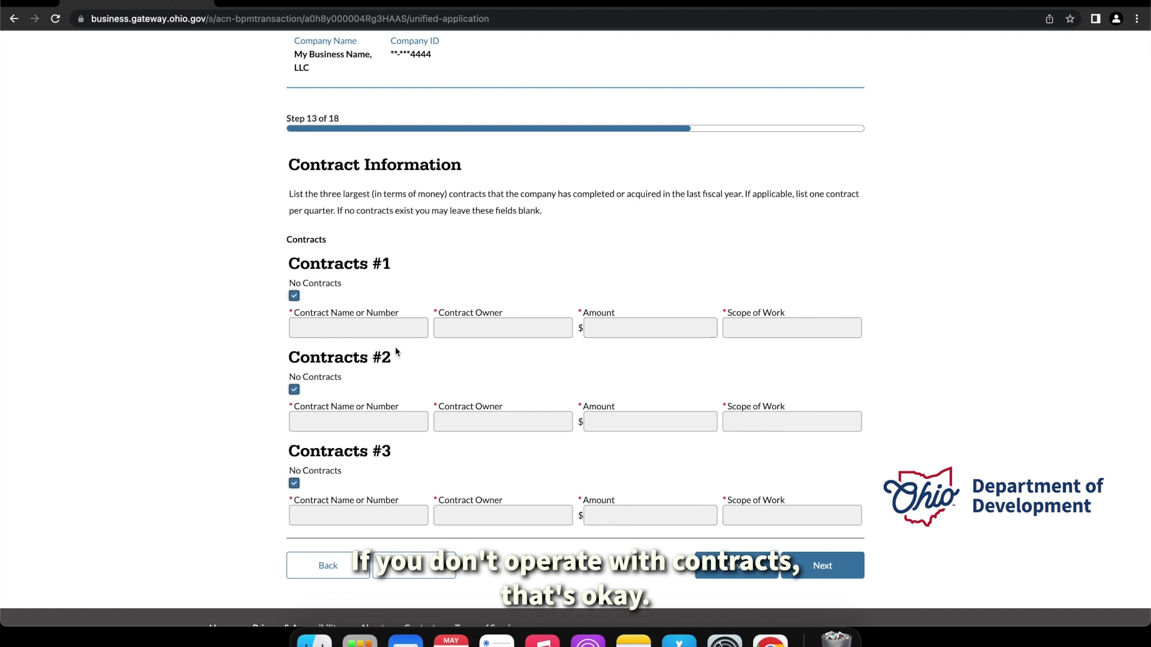
{"action": "scroll", "coordinate": [326, 450], "scroll_direction": "down", "scroll_amount": 1}
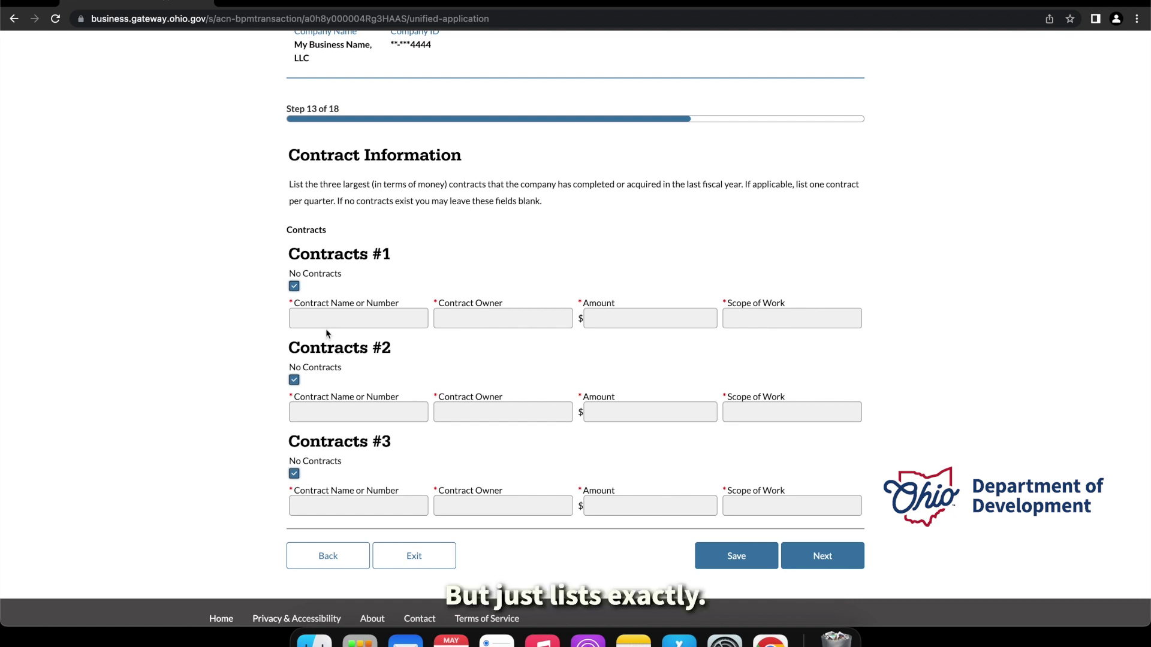
{"action": "scroll", "coordinate": [317, 292], "scroll_direction": "down", "scroll_amount": 1}
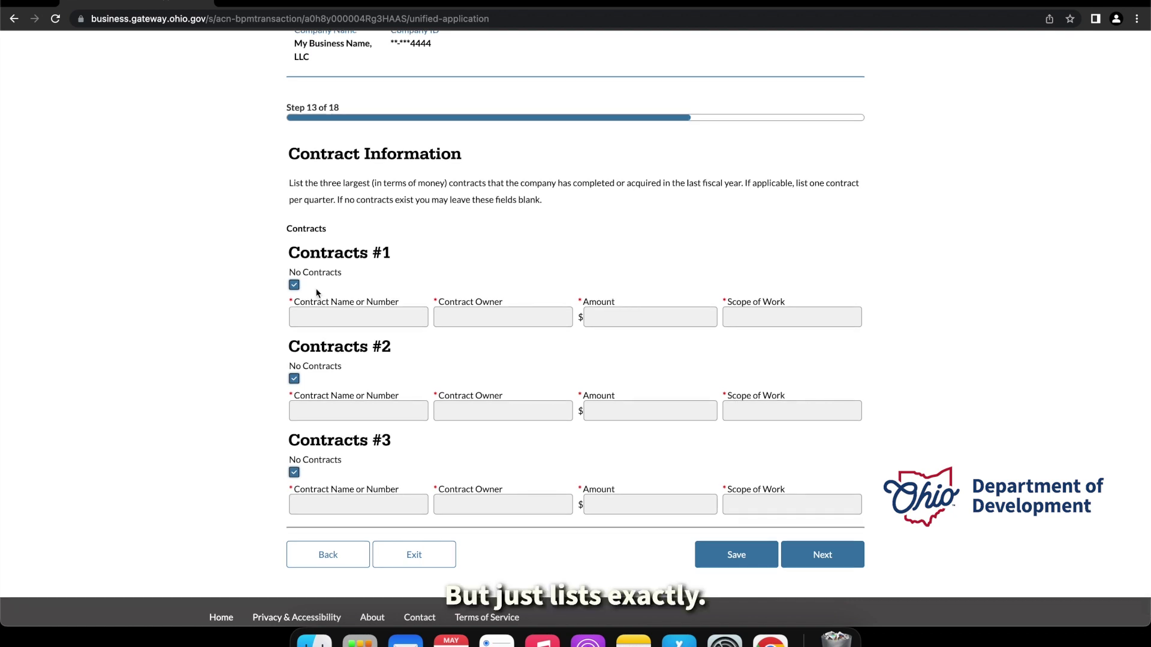
{"action": "scroll", "coordinate": [355, 381], "scroll_direction": "down", "scroll_amount": 1}
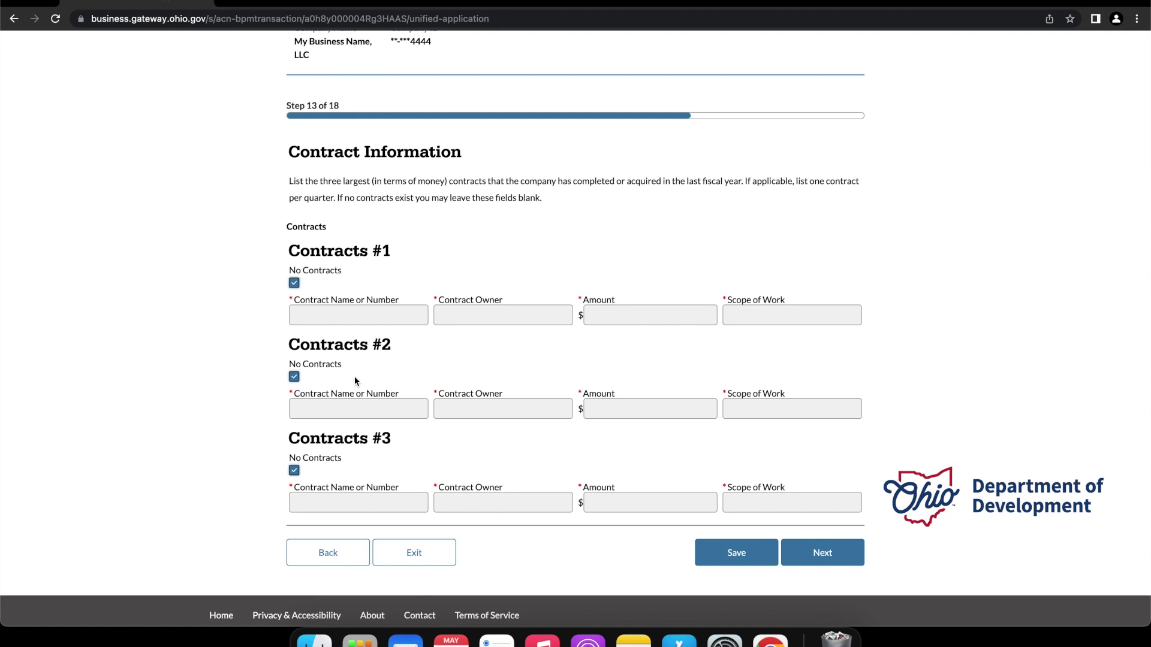
{"action": "scroll", "coordinate": [822, 553], "scroll_direction": "up", "scroll_amount": 1}
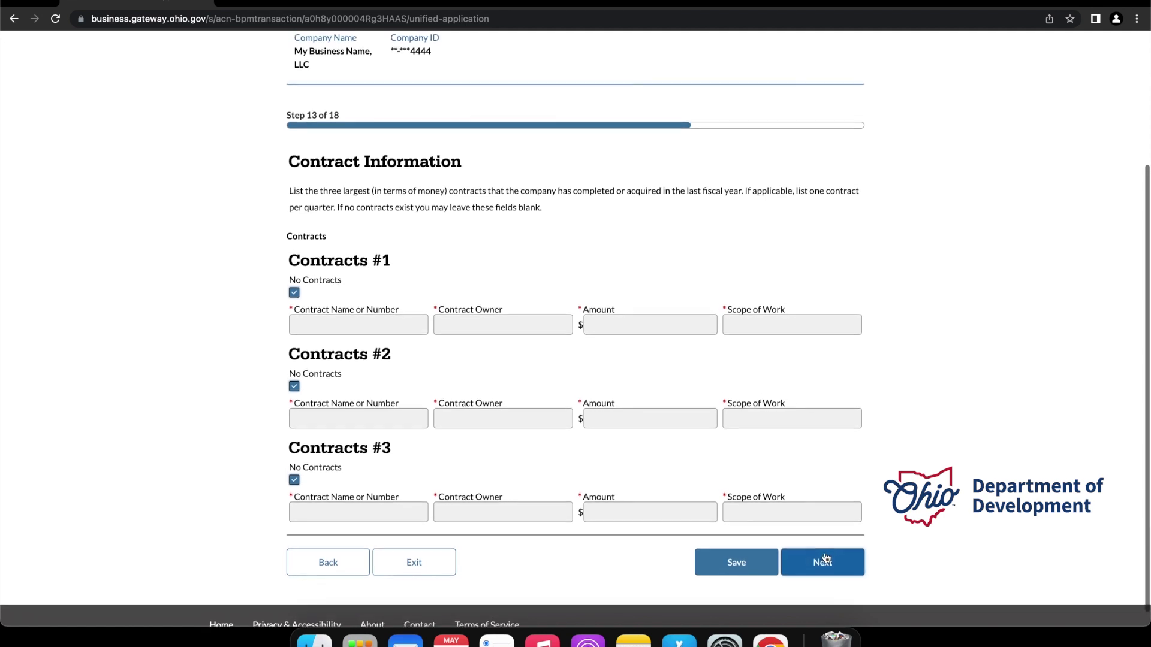
{"action": "scroll", "coordinate": [762, 468], "scroll_direction": "down", "scroll_amount": 1}
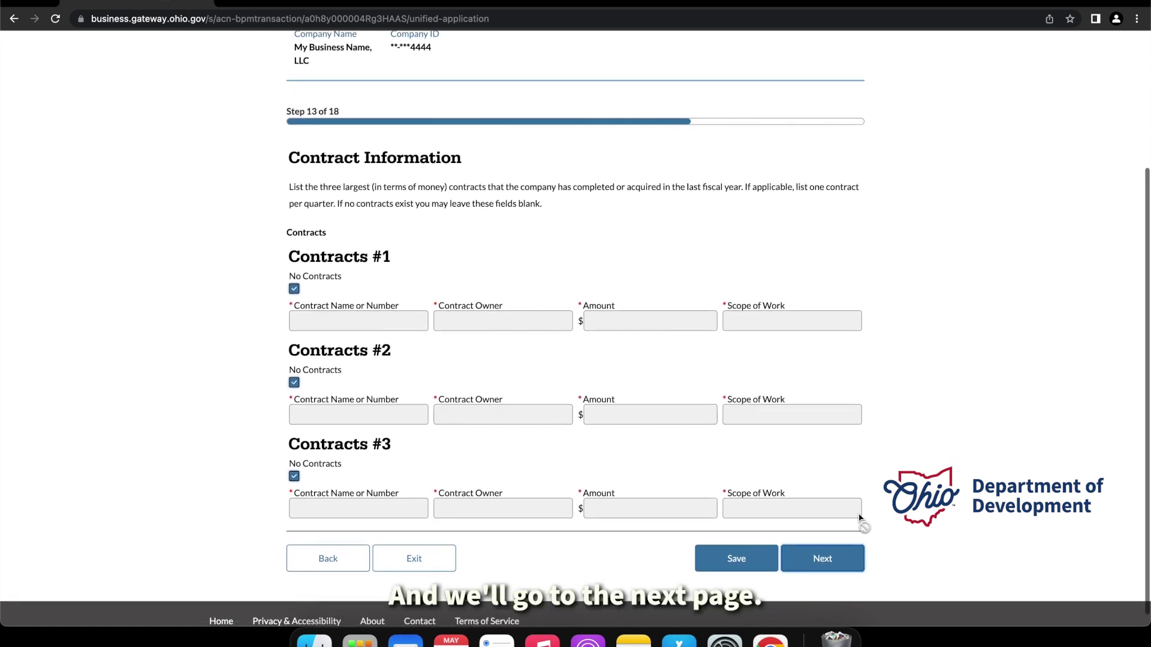
Go to Professional Licenses and view License #1, expiring 12/31/2023
{"action": "left_click", "coordinate": [848, 559]}
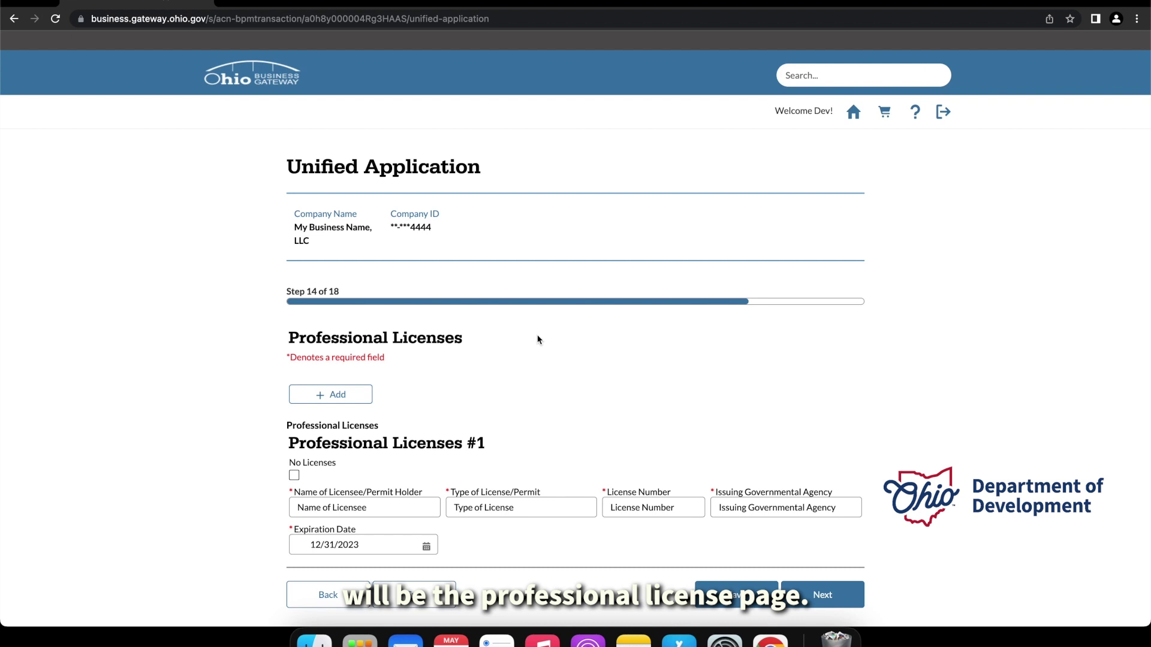
{"action": "scroll", "coordinate": [622, 401], "scroll_direction": "down", "scroll_amount": 1}
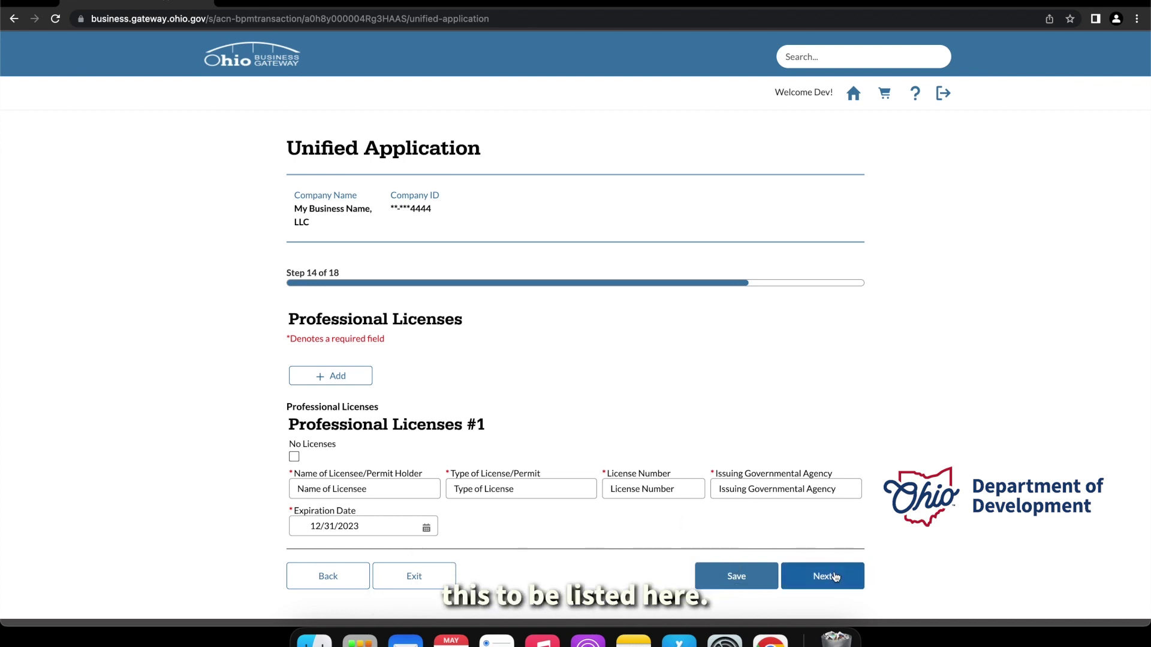
Pass Professional Licenses, keep Race and African American as eligibility, and submit step 15
{"action": "left_click", "coordinate": [833, 570]}
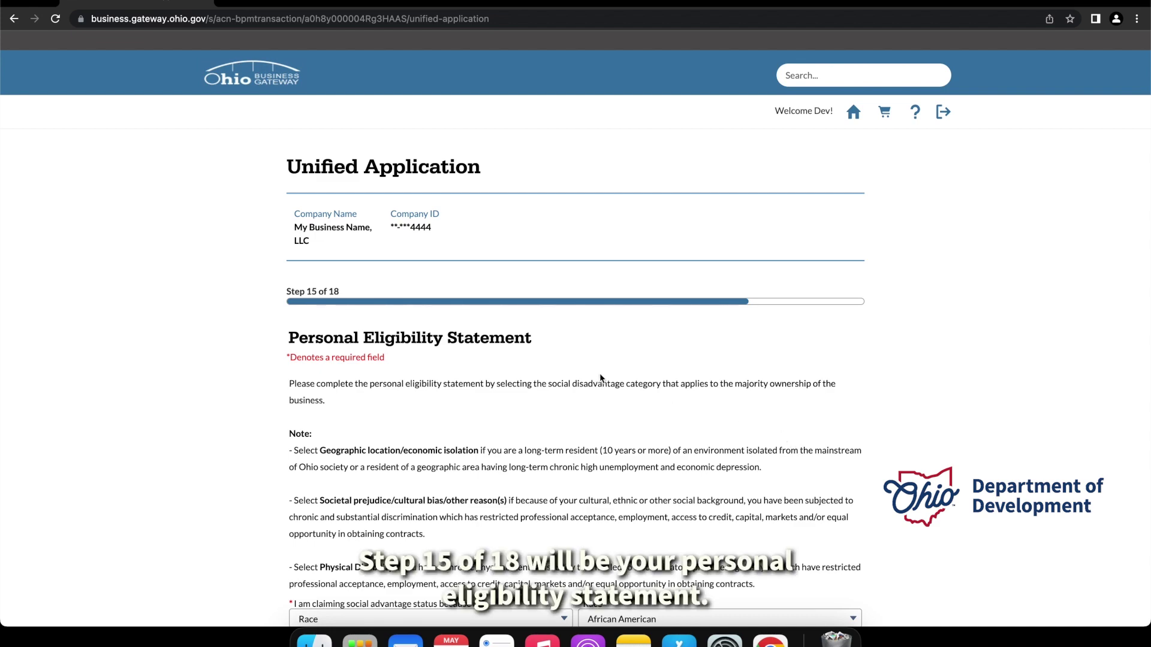
{"action": "scroll", "coordinate": [597, 377], "scroll_direction": "down", "scroll_amount": 4}
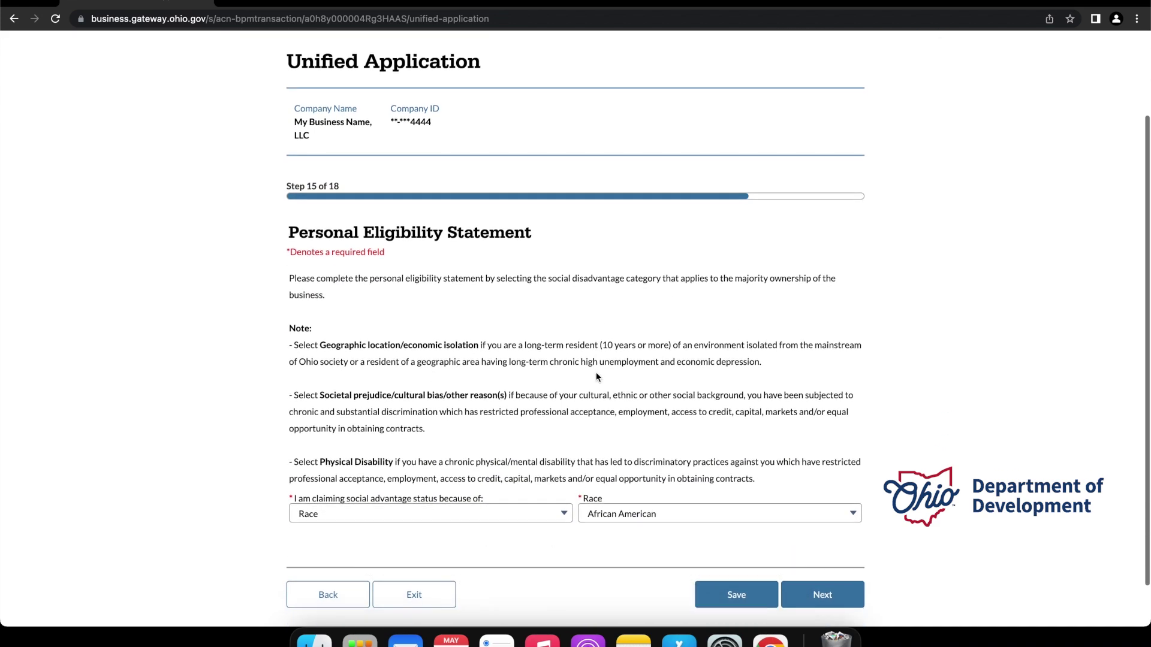
{"action": "left_click", "coordinate": [554, 513]}
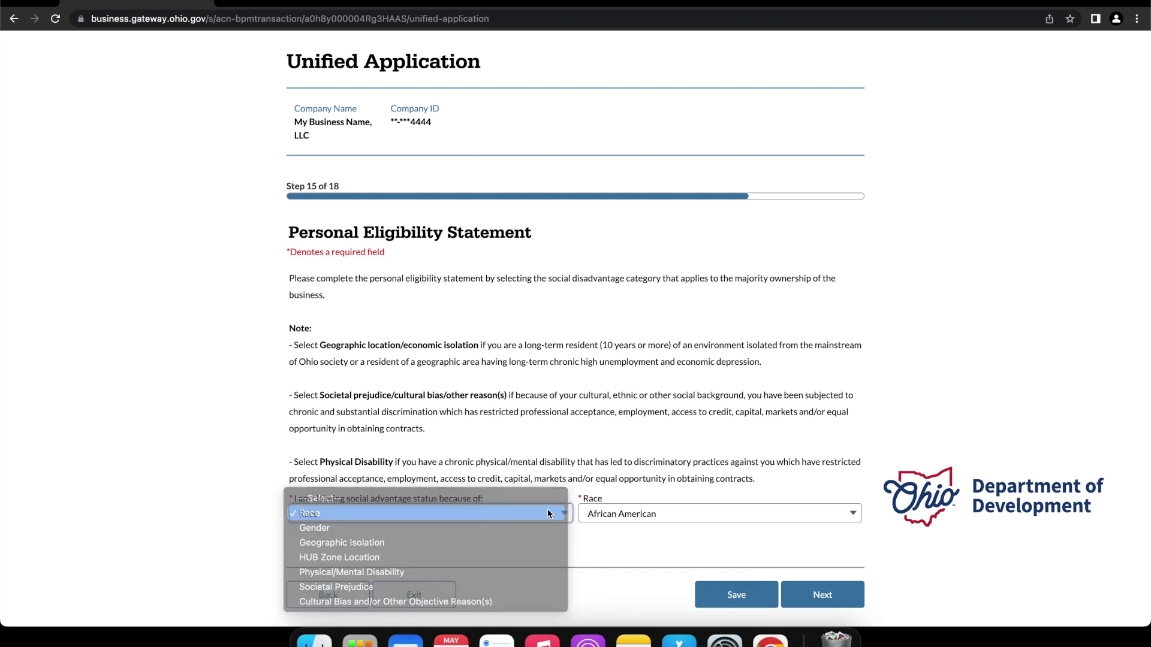
{"action": "left_click", "coordinate": [550, 513]}
{"action": "left_click", "coordinate": [623, 516]}
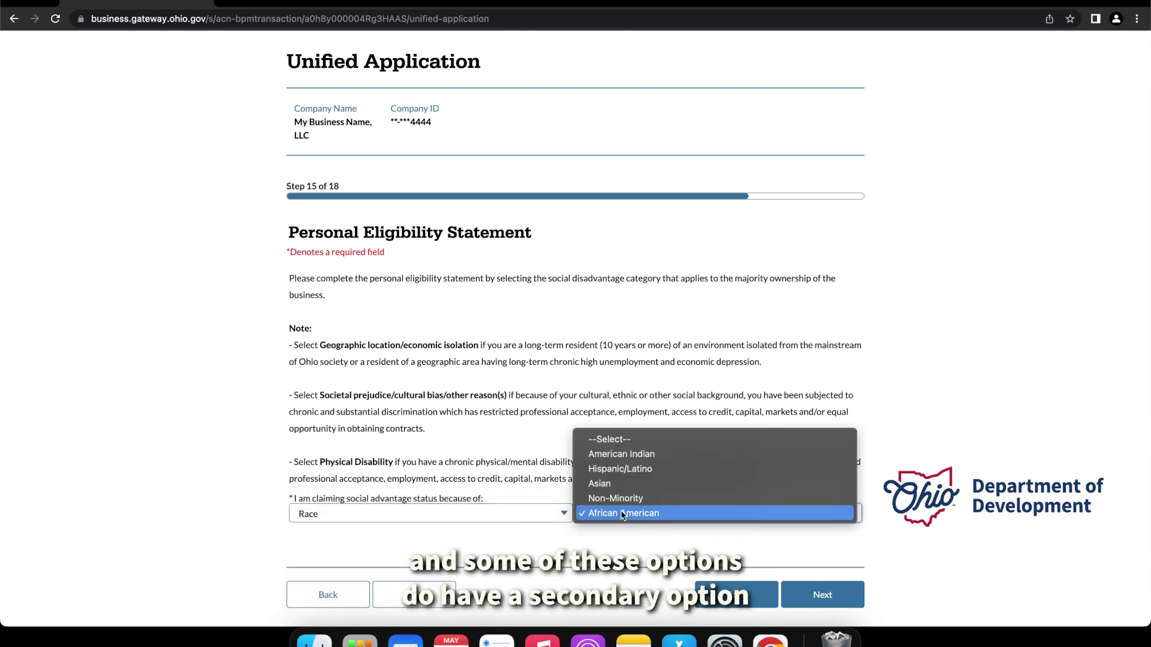
{"action": "left_click", "coordinate": [896, 516]}
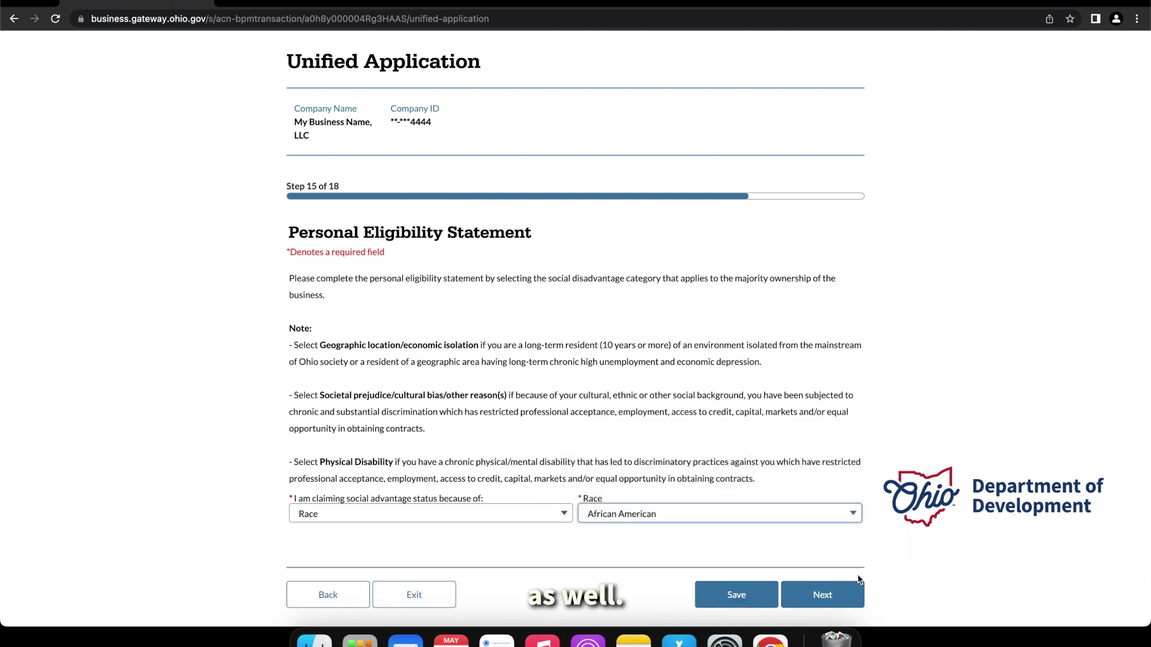
{"action": "left_click", "coordinate": [844, 596]}
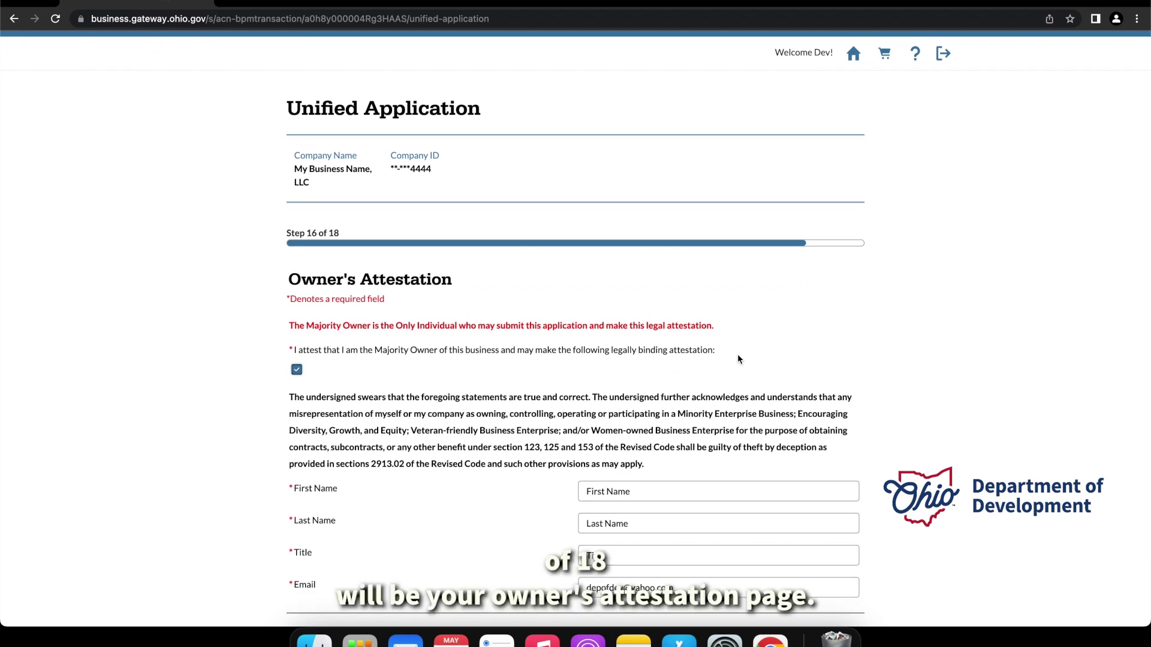
Confirm the majority-owner attestation is checked and submit step 16
{"action": "scroll", "coordinate": [736, 353], "scroll_direction": "down", "scroll_amount": 2}
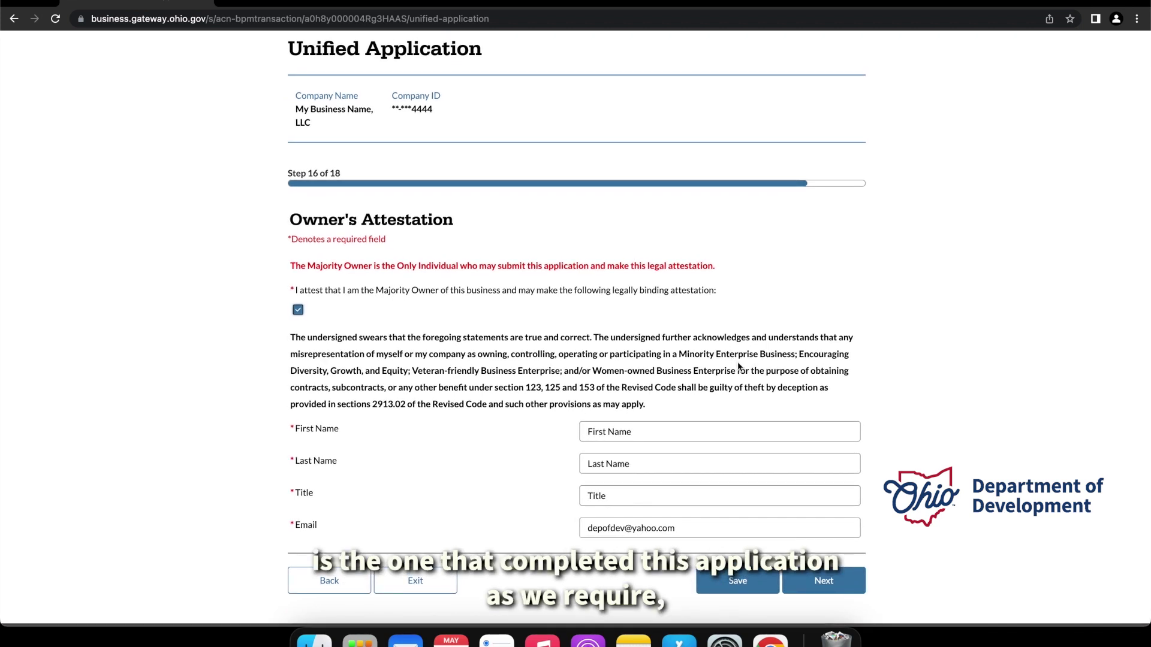
{"action": "scroll", "coordinate": [829, 478], "scroll_direction": "down", "scroll_amount": 1}
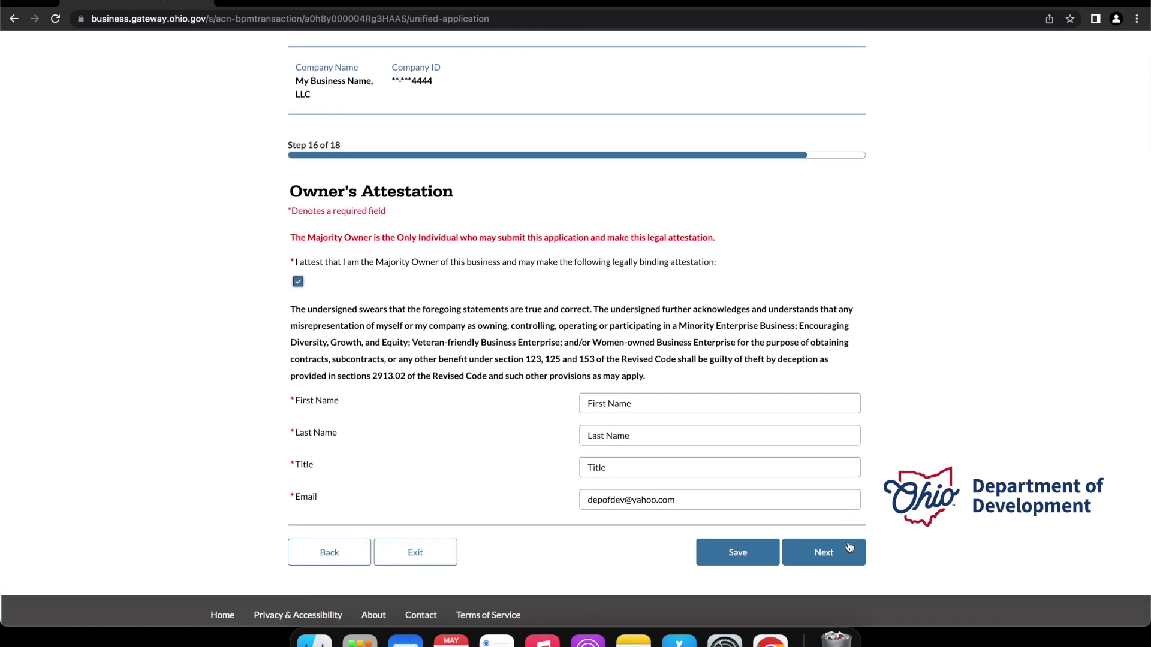
{"action": "left_click", "coordinate": [849, 549]}
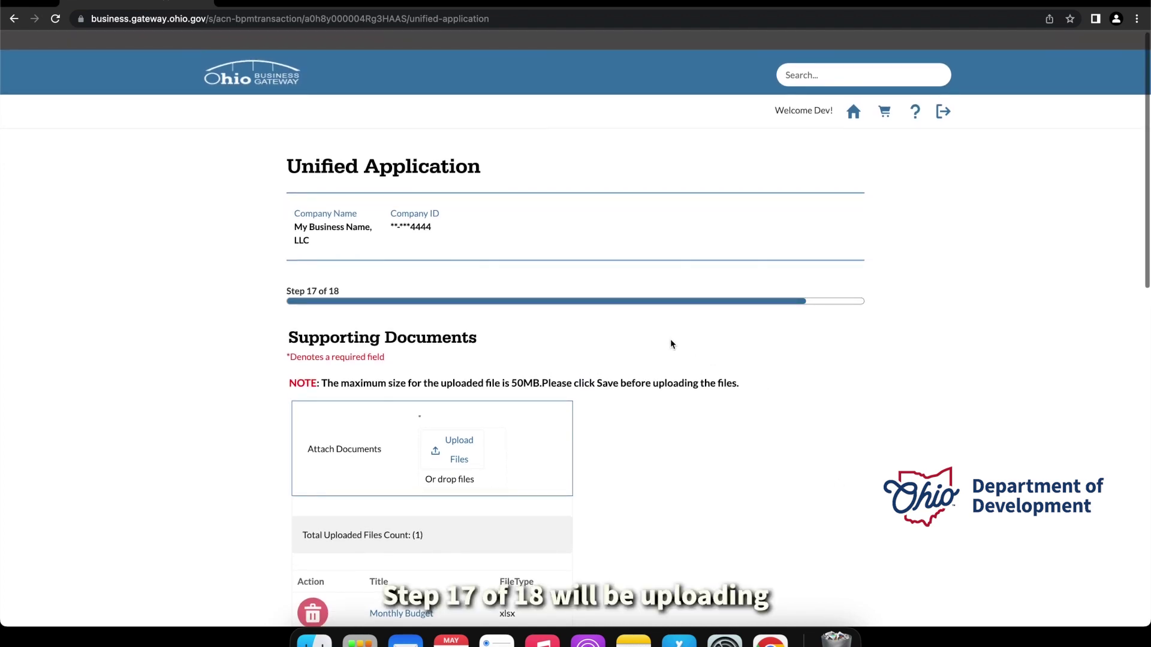
Check the required-documents list, including Monthly Budget (xlsx), then submit step 17 for the Summary
{"action": "scroll", "coordinate": [669, 342], "scroll_direction": "down", "scroll_amount": 2}
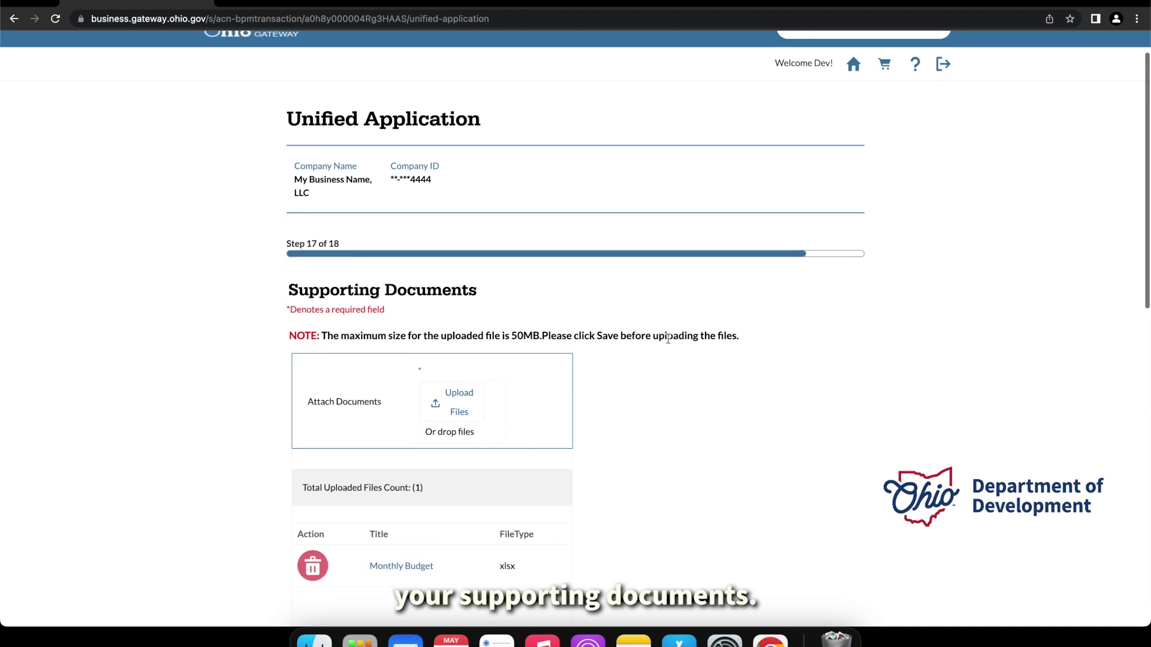
{"action": "scroll", "coordinate": [668, 337], "scroll_direction": "down", "scroll_amount": 5}
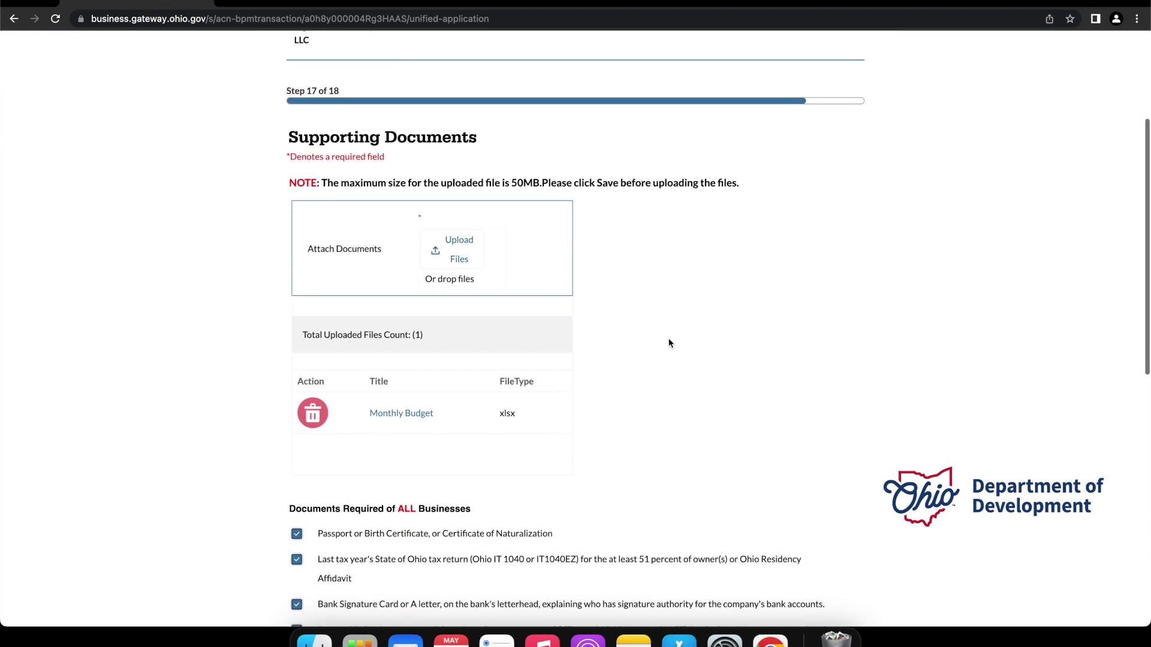
{"action": "scroll", "coordinate": [669, 341], "scroll_direction": "down", "scroll_amount": 5}
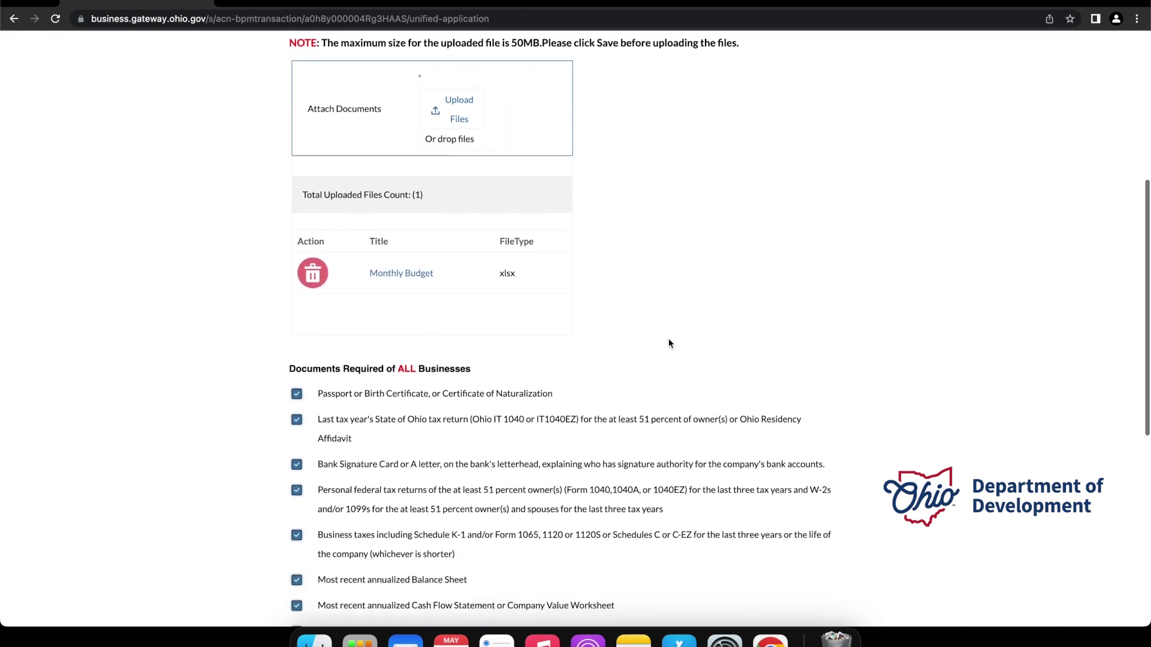
{"action": "scroll", "coordinate": [669, 342], "scroll_direction": "down", "scroll_amount": 3}
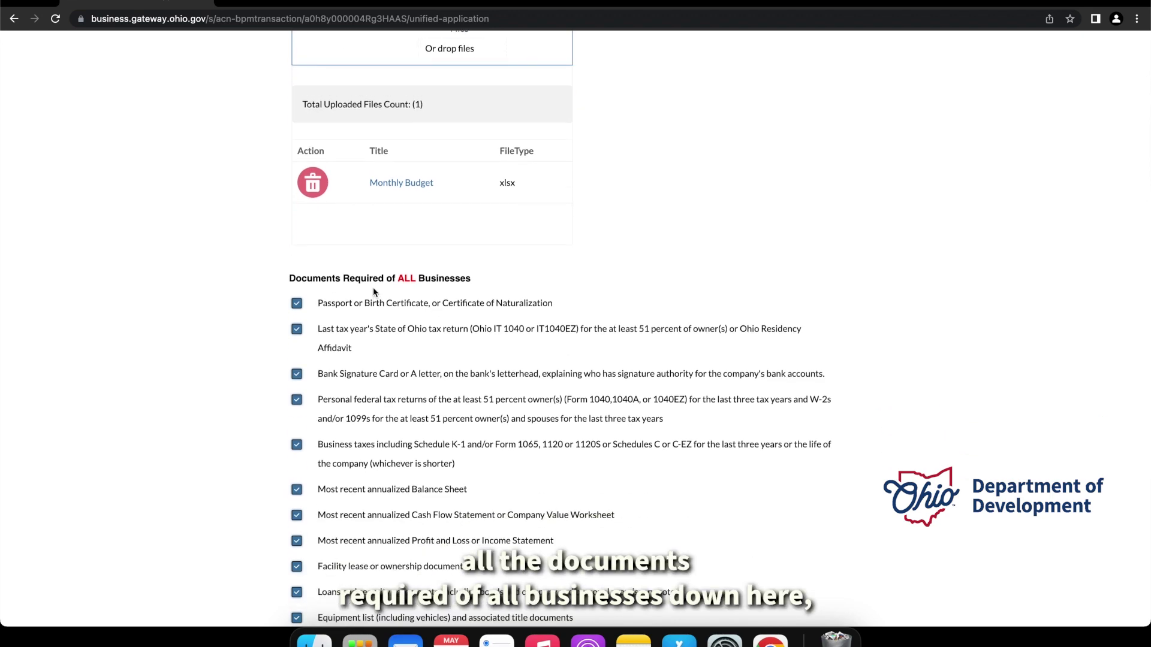
{"action": "scroll", "coordinate": [426, 288], "scroll_direction": "down", "scroll_amount": 7}
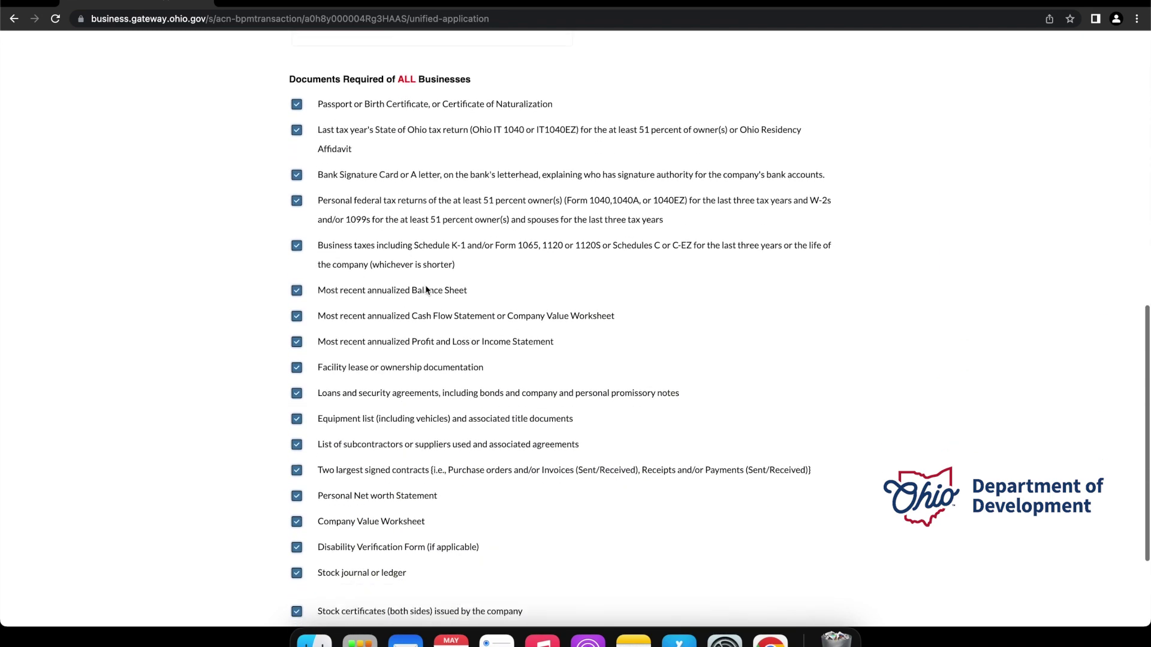
{"action": "scroll", "coordinate": [426, 290], "scroll_direction": "down", "scroll_amount": 1}
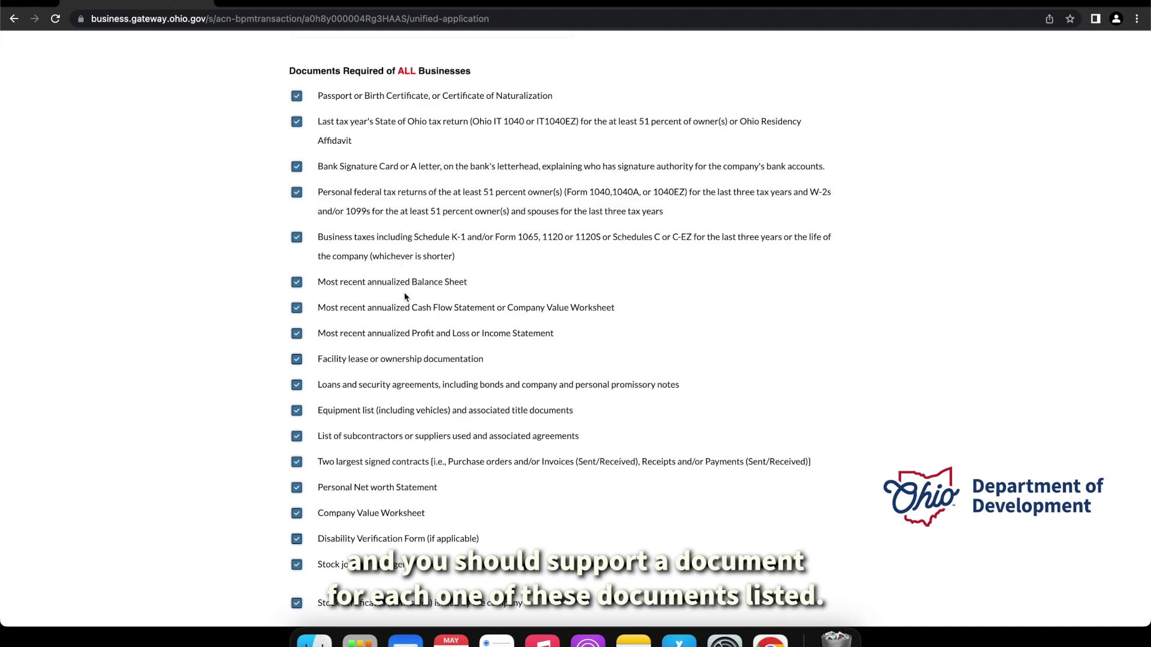
{"action": "scroll", "coordinate": [403, 293], "scroll_direction": "down", "scroll_amount": 2}
{"action": "scroll", "coordinate": [403, 294], "scroll_direction": "down", "scroll_amount": 1}
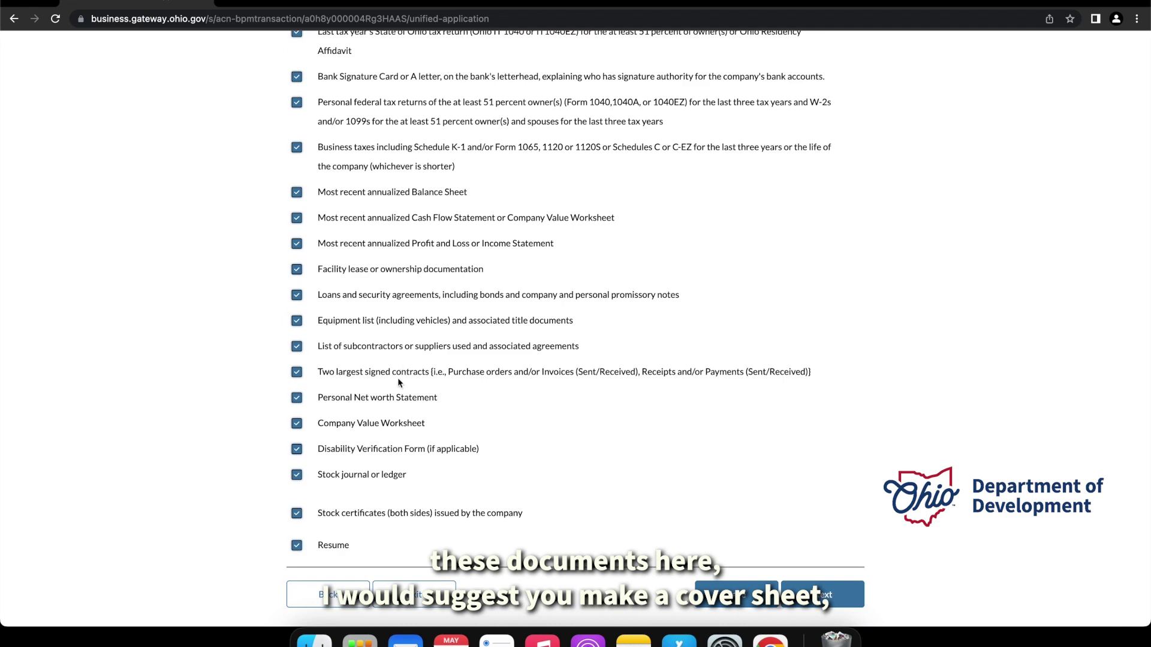
{"action": "scroll", "coordinate": [396, 376], "scroll_direction": "up", "scroll_amount": 5}
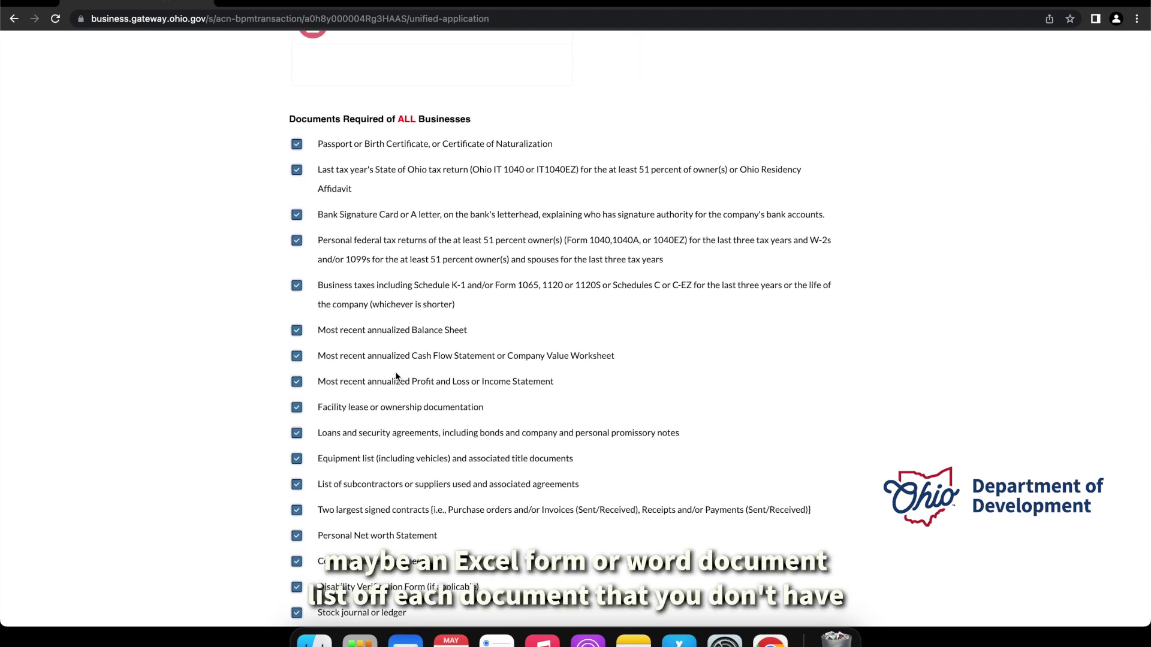
{"action": "scroll", "coordinate": [351, 251], "scroll_direction": "up", "scroll_amount": 2}
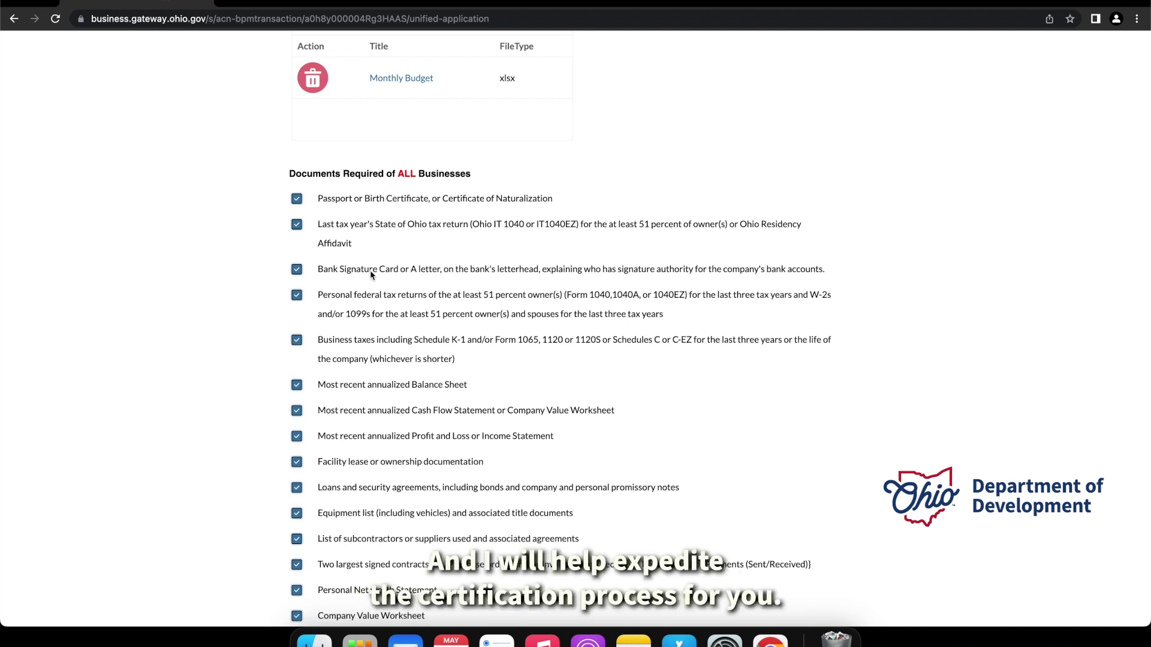
{"action": "scroll", "coordinate": [372, 274], "scroll_direction": "up", "scroll_amount": 1}
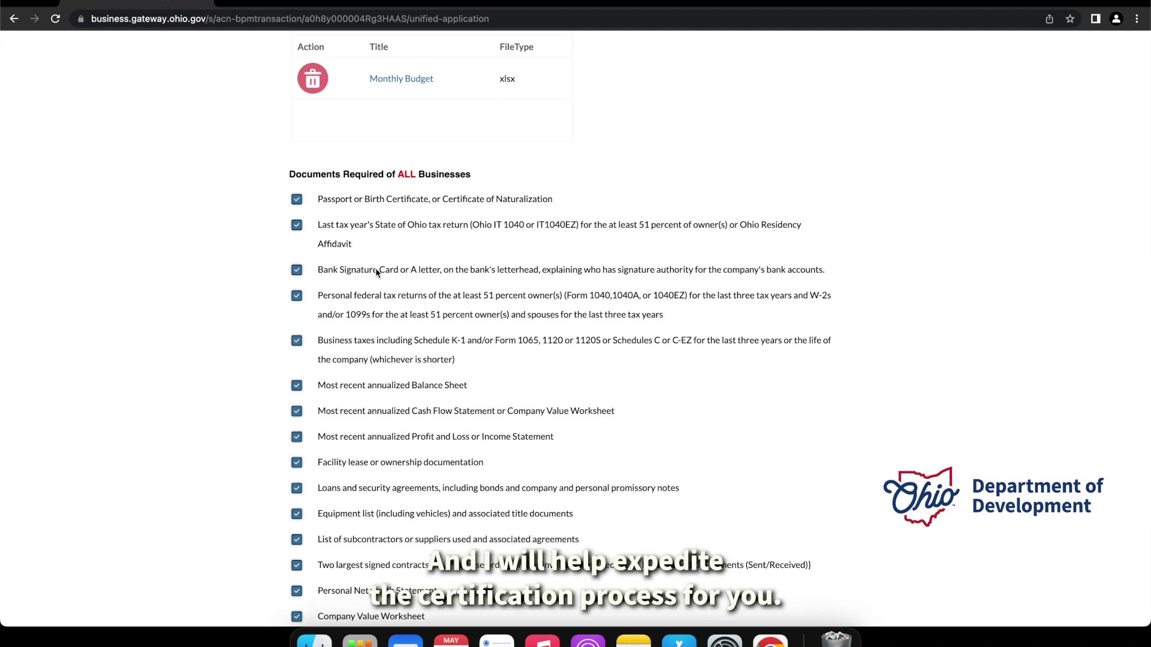
{"action": "scroll", "coordinate": [376, 273], "scroll_direction": "up", "scroll_amount": 8}
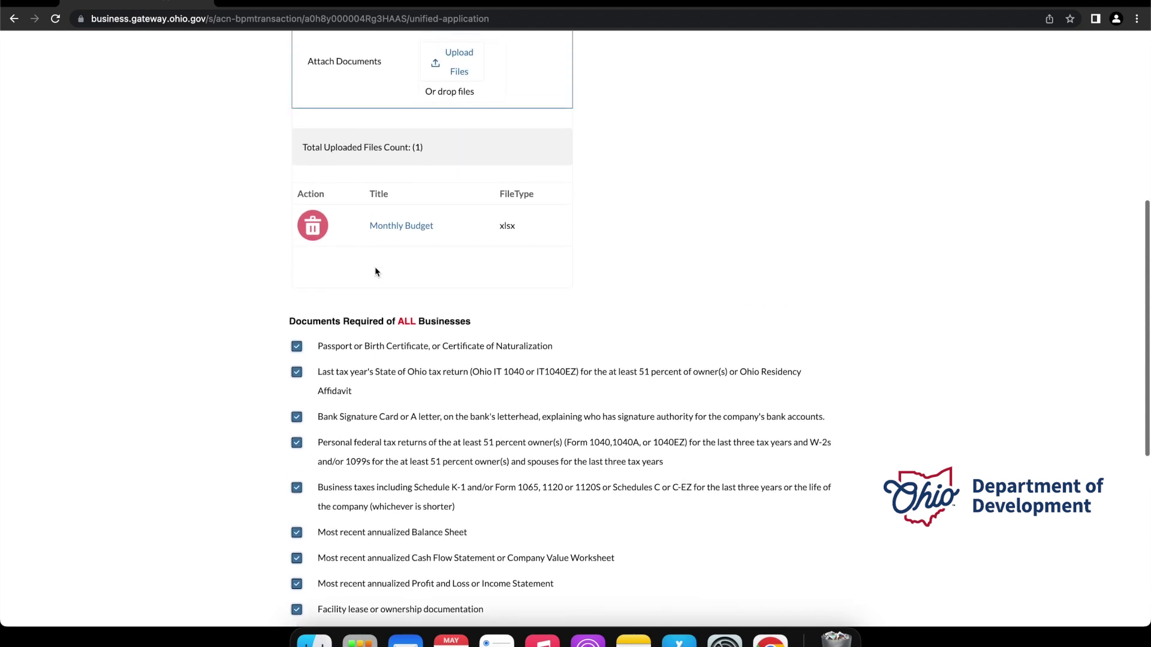
{"action": "scroll", "coordinate": [375, 271], "scroll_direction": "up", "scroll_amount": 5}
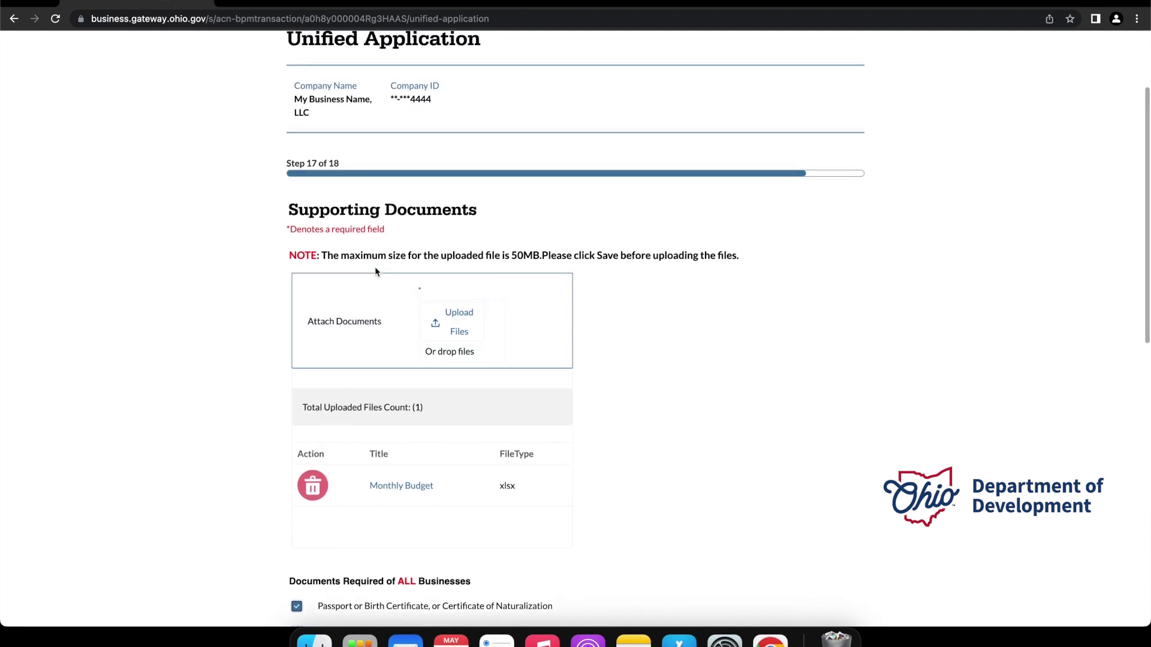
{"action": "scroll", "coordinate": [376, 271], "scroll_direction": "down", "scroll_amount": 4}
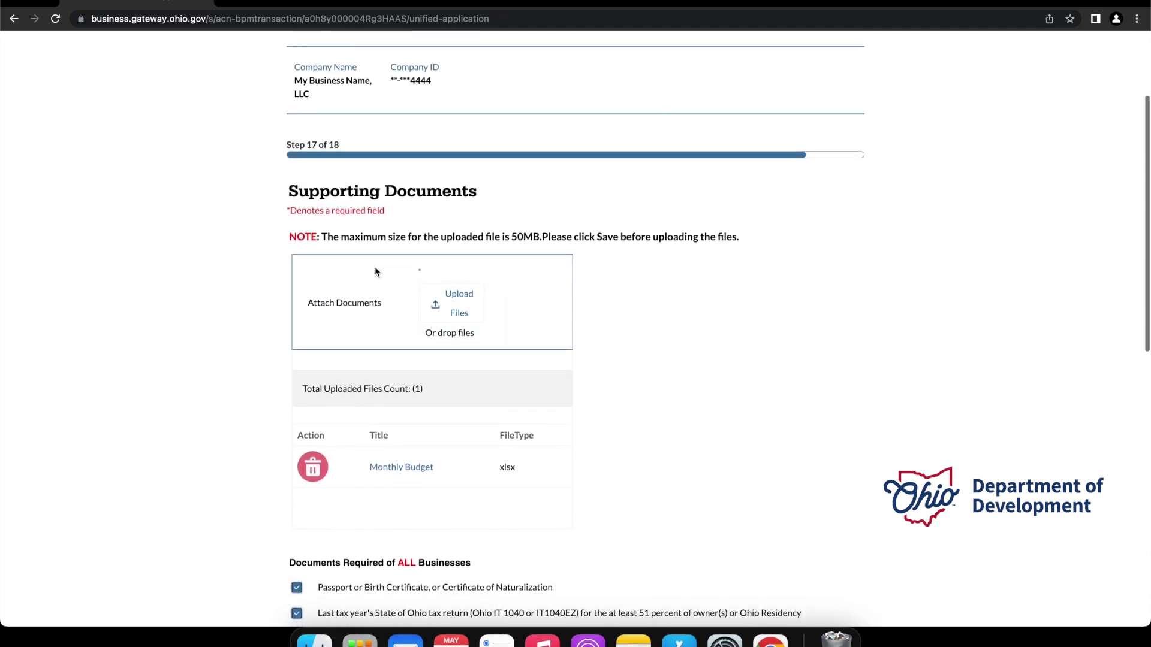
{"action": "scroll", "coordinate": [375, 272], "scroll_direction": "down", "scroll_amount": 17}
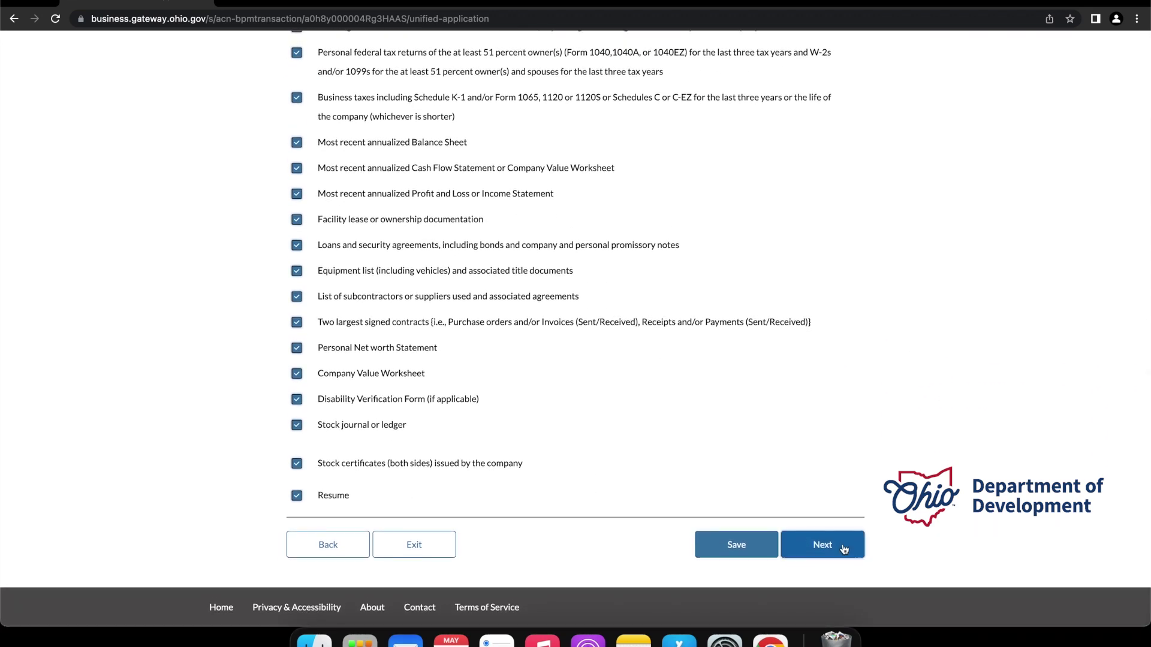
{"action": "left_click", "coordinate": [843, 549]}
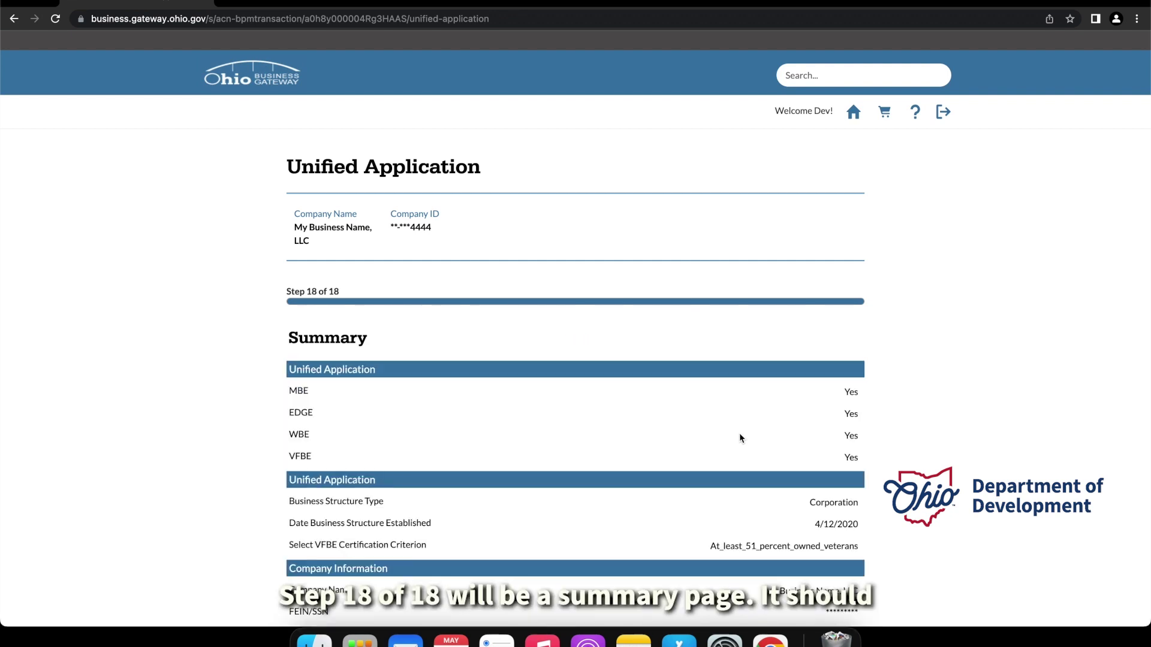
Review the summary answers down to the attached Monthly Budget.xlsx file
{"action": "scroll", "coordinate": [828, 405], "scroll_direction": "down", "scroll_amount": 3}
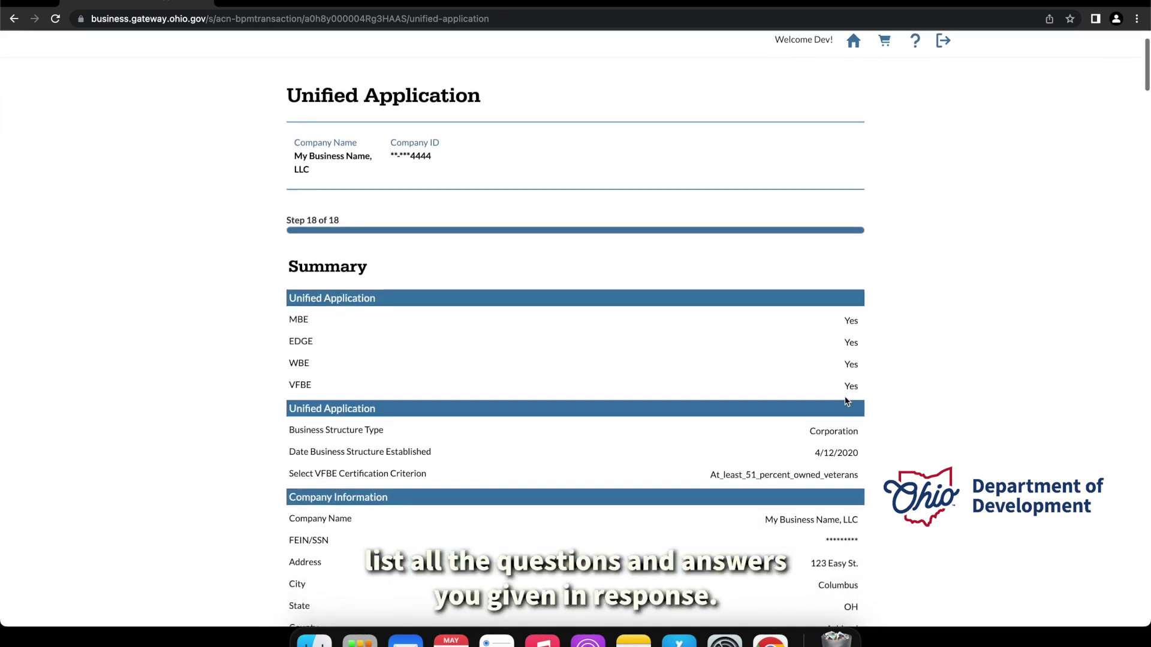
{"action": "scroll", "coordinate": [846, 401], "scroll_direction": "down", "scroll_amount": 10}
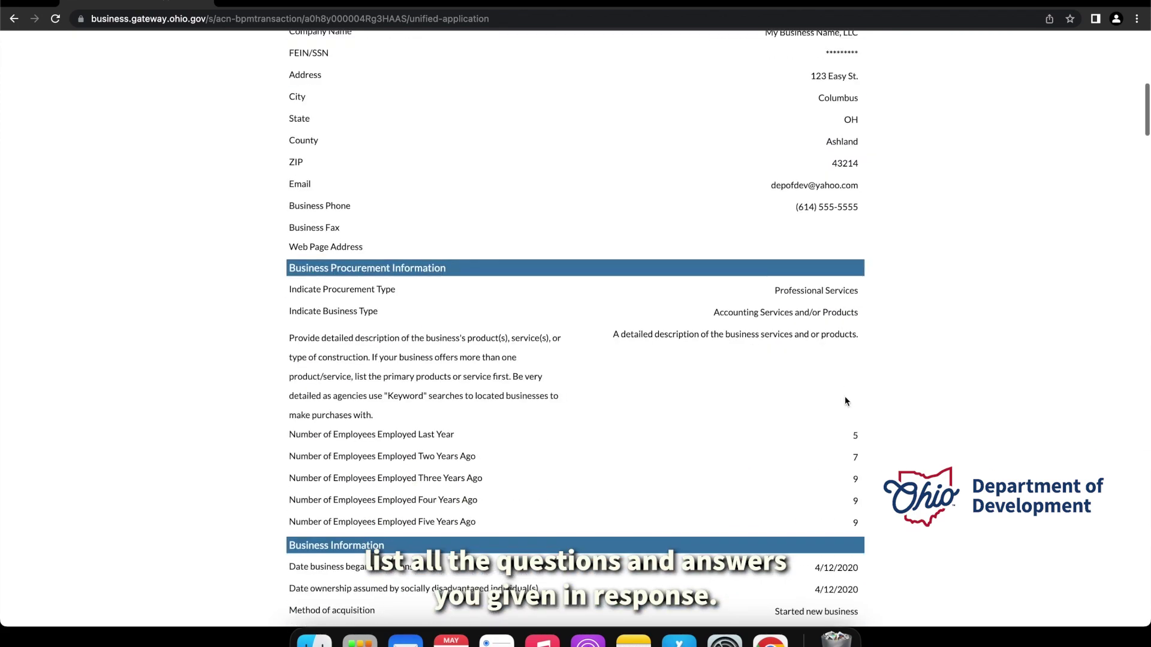
{"action": "scroll", "coordinate": [845, 399], "scroll_direction": "down", "scroll_amount": 20}
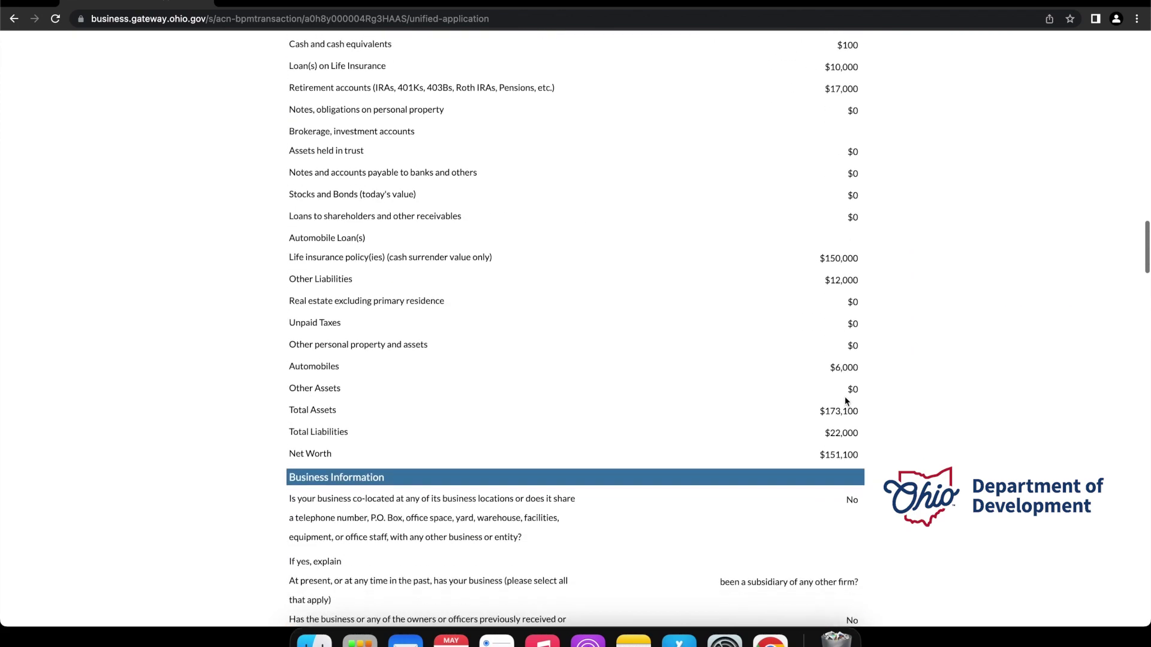
{"action": "scroll", "coordinate": [845, 400], "scroll_direction": "down", "scroll_amount": 20}
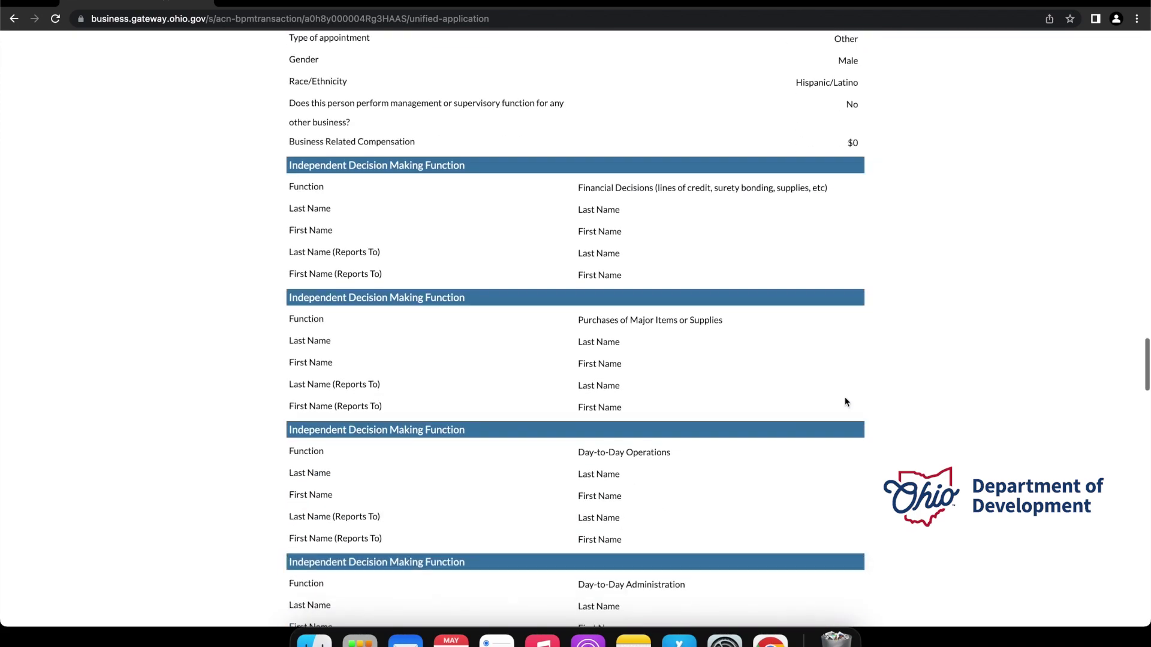
{"action": "scroll", "coordinate": [845, 401], "scroll_direction": "down", "scroll_amount": 19}
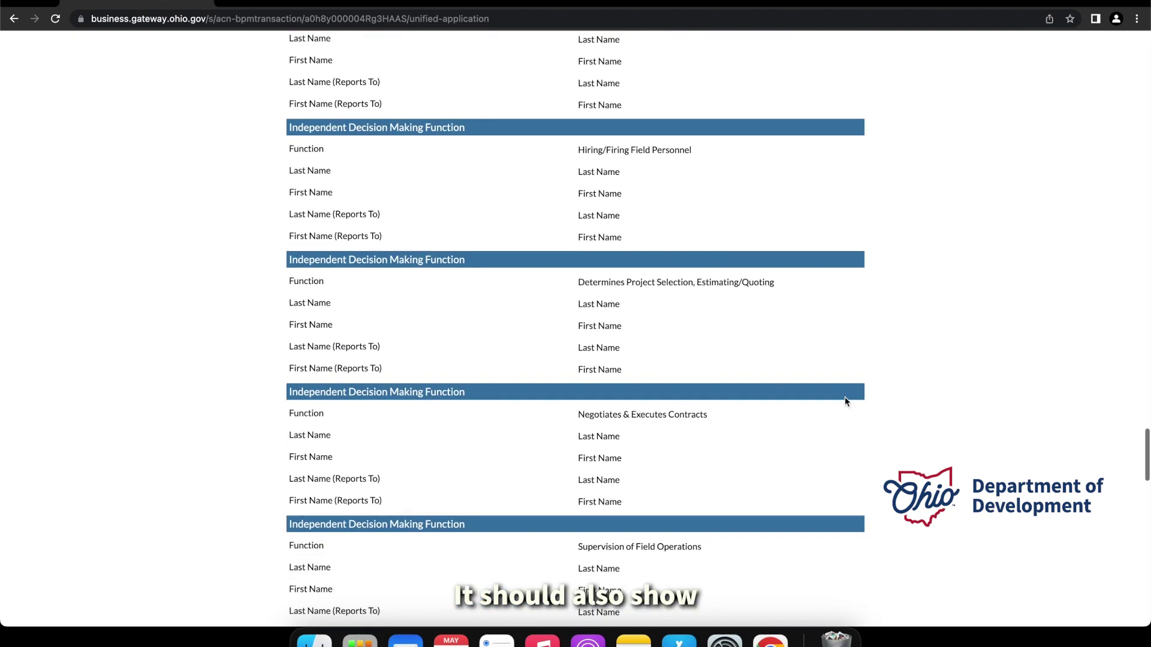
{"action": "scroll", "coordinate": [846, 402], "scroll_direction": "down", "scroll_amount": 18}
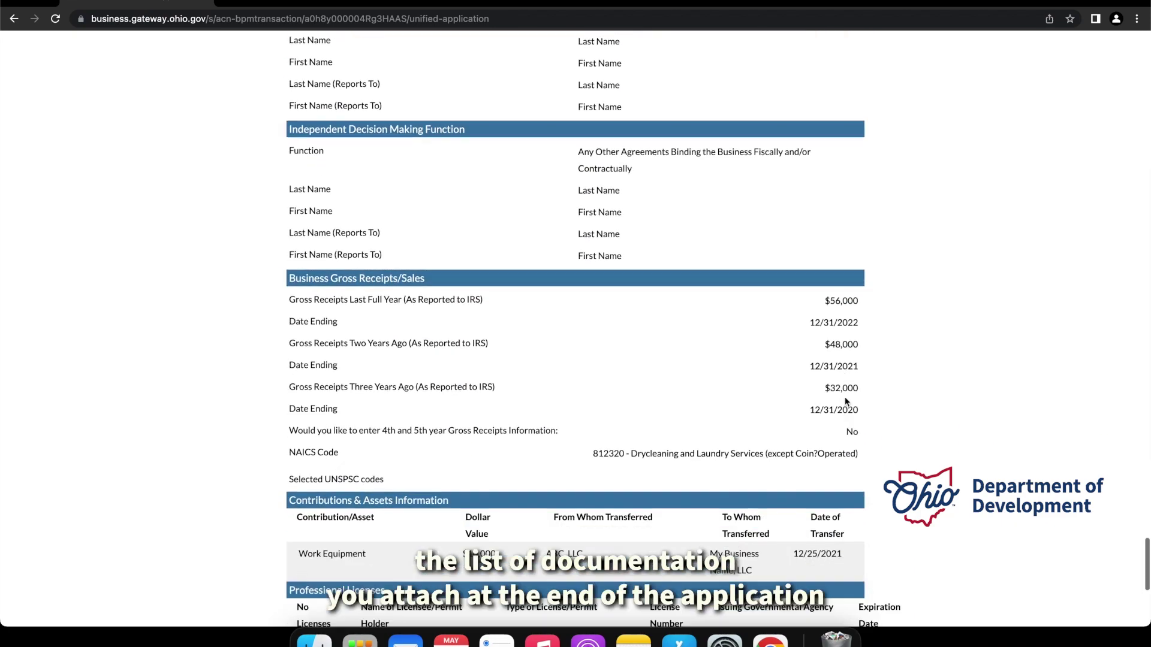
{"action": "scroll", "coordinate": [845, 401], "scroll_direction": "down", "scroll_amount": 4}
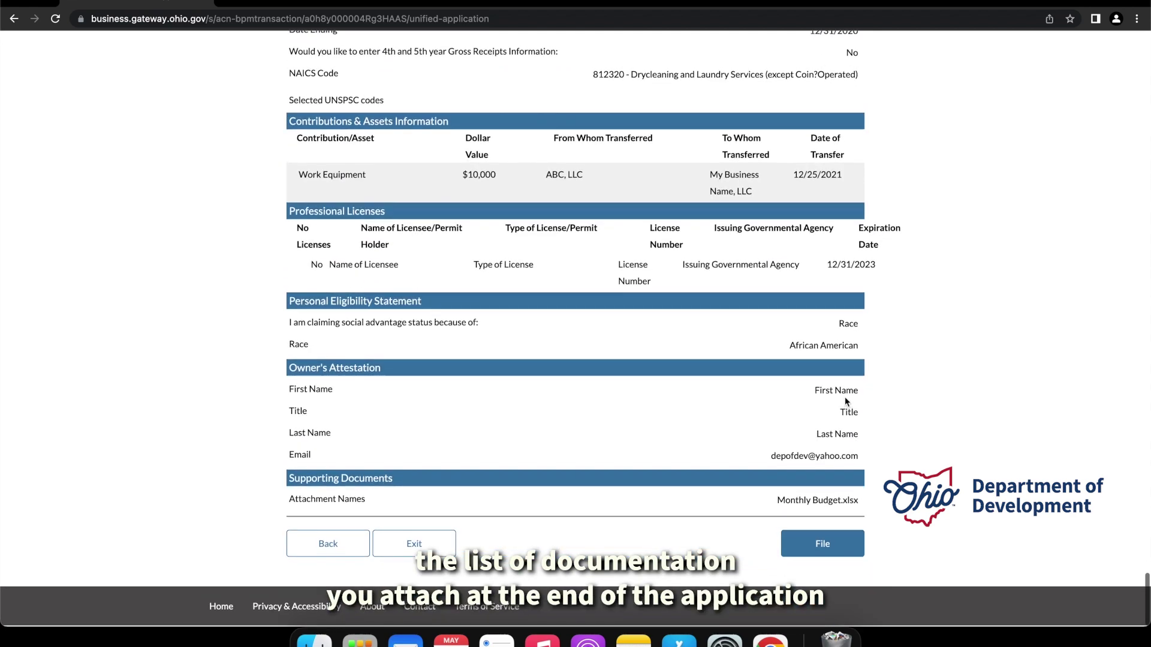
{"action": "left_click_drag", "start_coordinate": [774, 502], "coordinate": [859, 509]}
{"action": "left_click", "coordinate": [877, 505]}
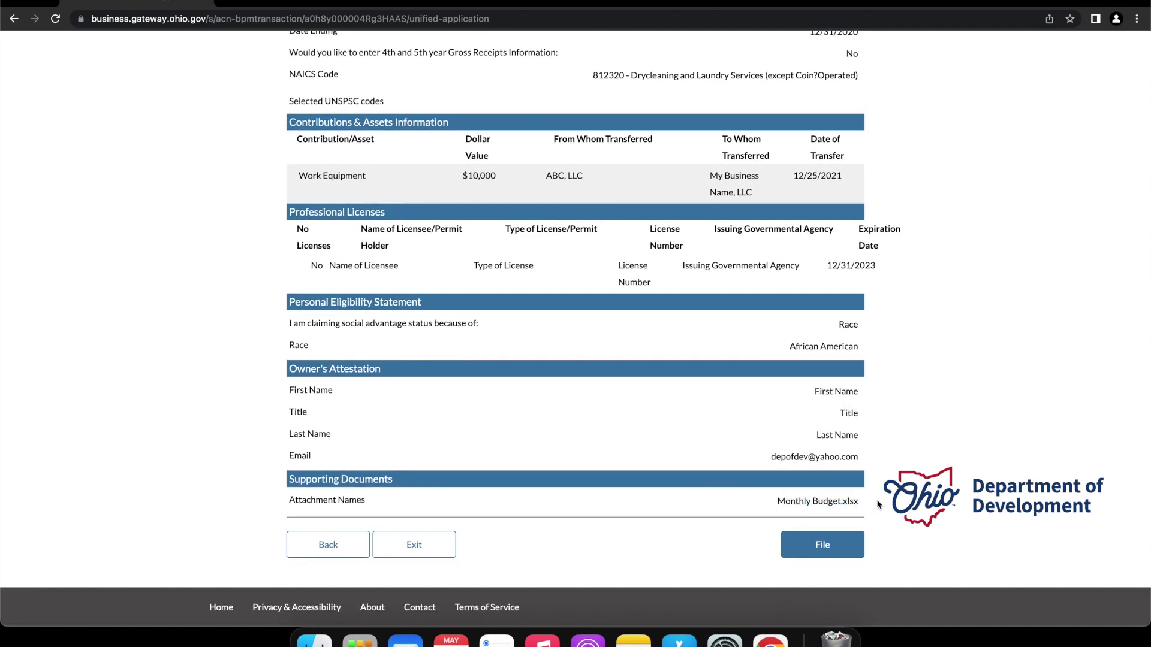
File the completed Unified Application
{"action": "scroll", "coordinate": [879, 480], "scroll_direction": "up", "scroll_amount": 1}
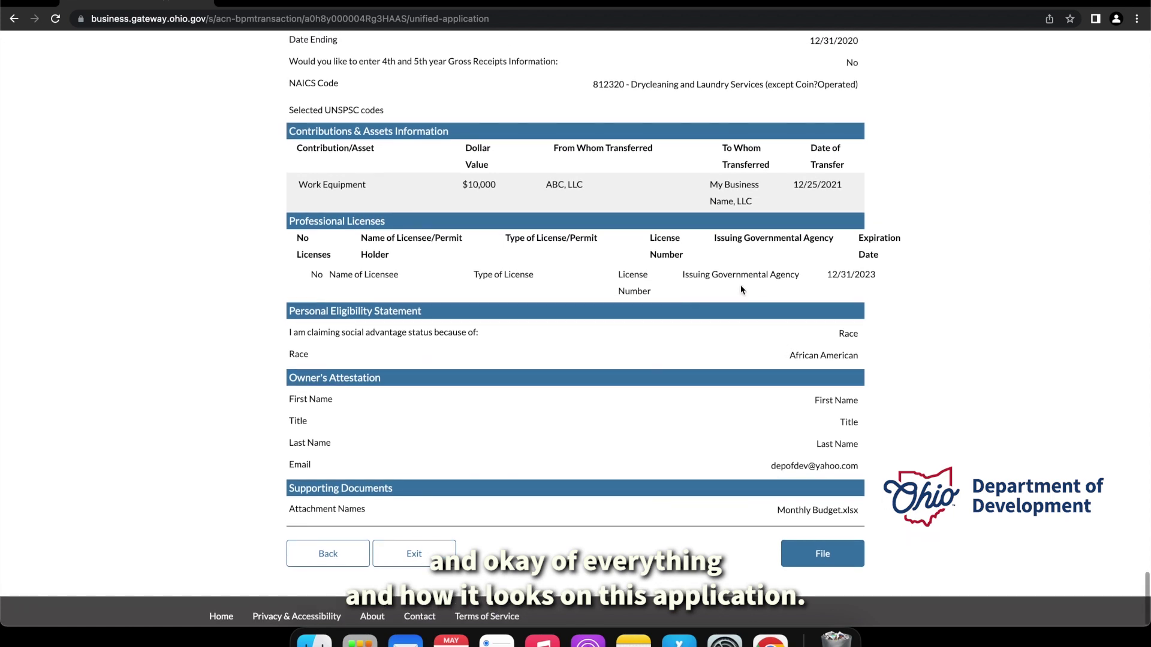
{"action": "scroll", "coordinate": [849, 516], "scroll_direction": "down", "scroll_amount": 1}
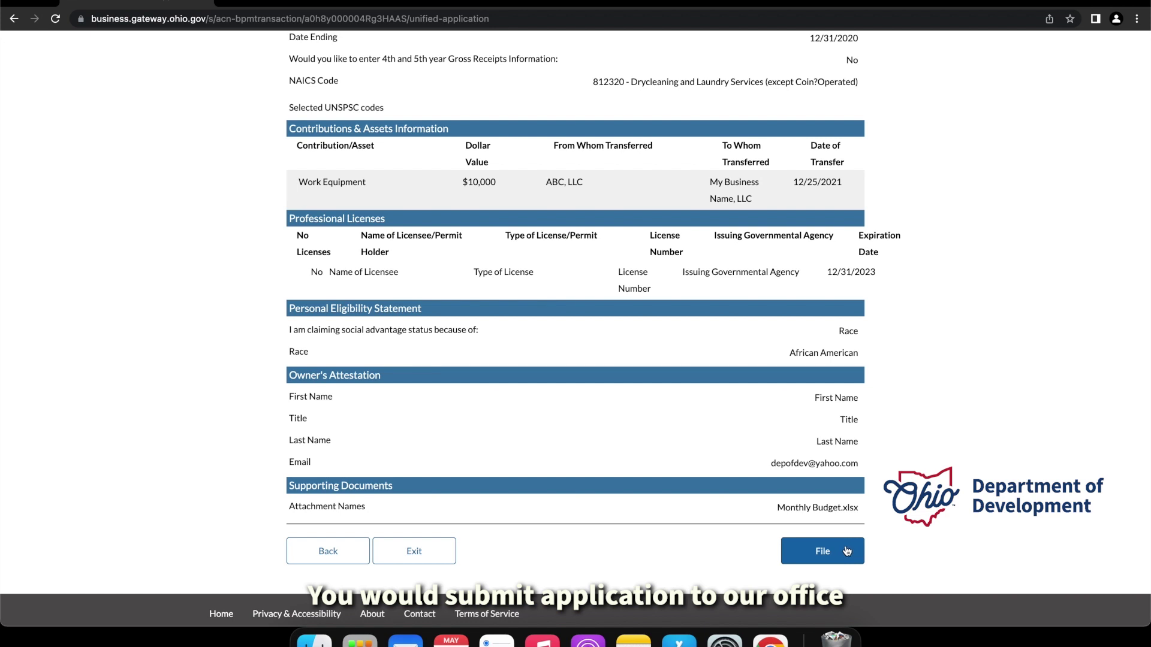
{"action": "scroll", "coordinate": [847, 551], "scroll_direction": "up", "scroll_amount": 1}
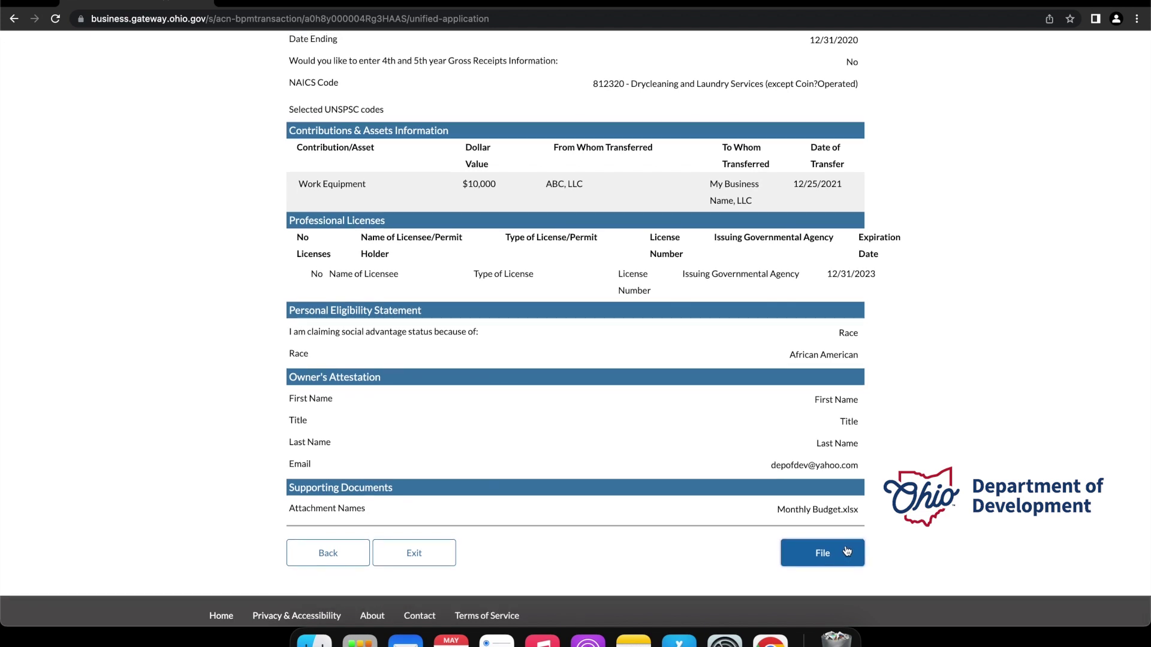
{"action": "left_click", "coordinate": [846, 551]}
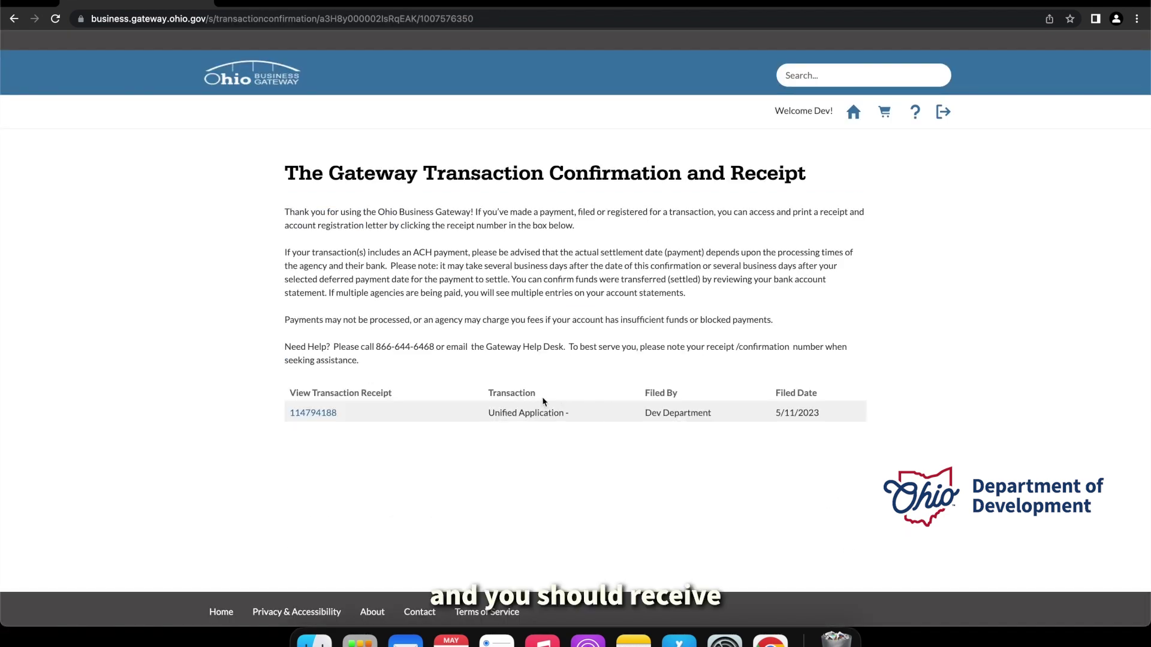
Open the receipt number link under View Transaction Receipt
{"action": "left_click", "coordinate": [329, 416]}
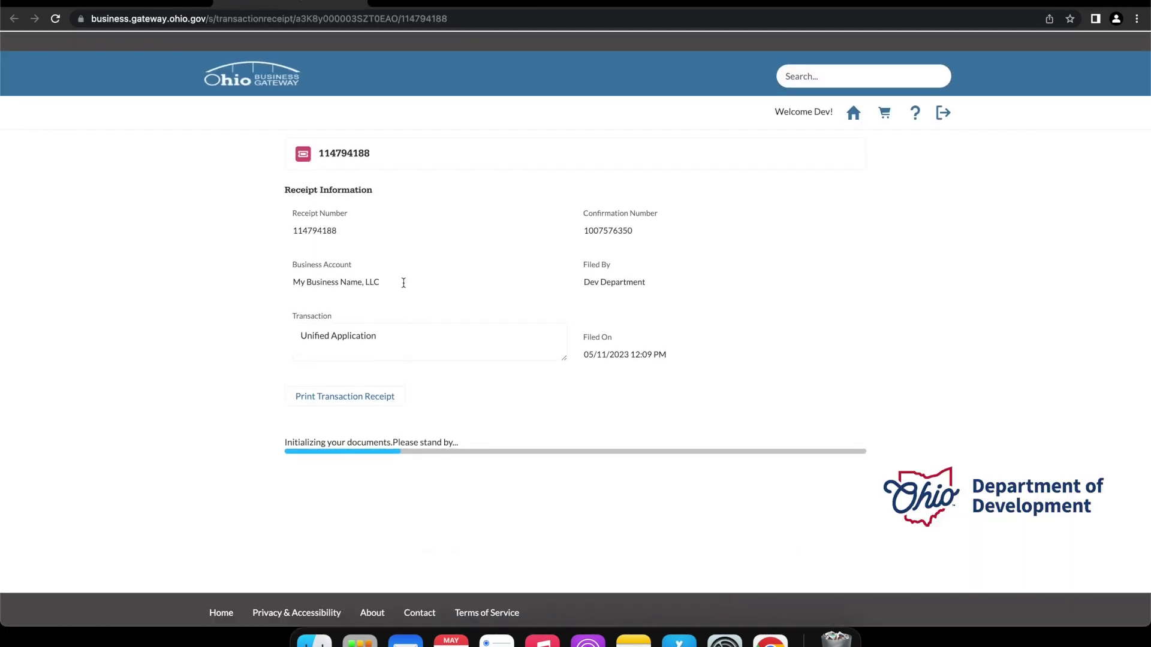
Highlight the receipt's Receipt Number and its 05/11/2023 12:09 PM Filed On date for review
{"action": "left_click_drag", "start_coordinate": [296, 237], "coordinate": [339, 239]}
{"action": "left_click", "coordinate": [594, 238]}
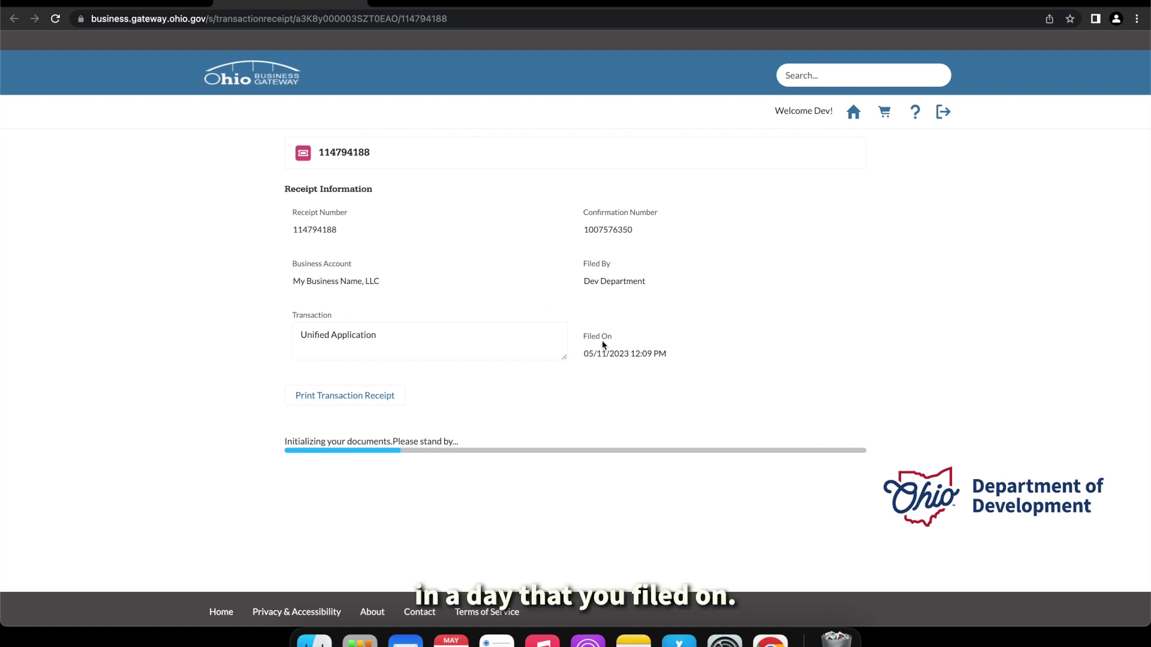
{"action": "left_click_drag", "start_coordinate": [587, 350], "coordinate": [648, 354]}
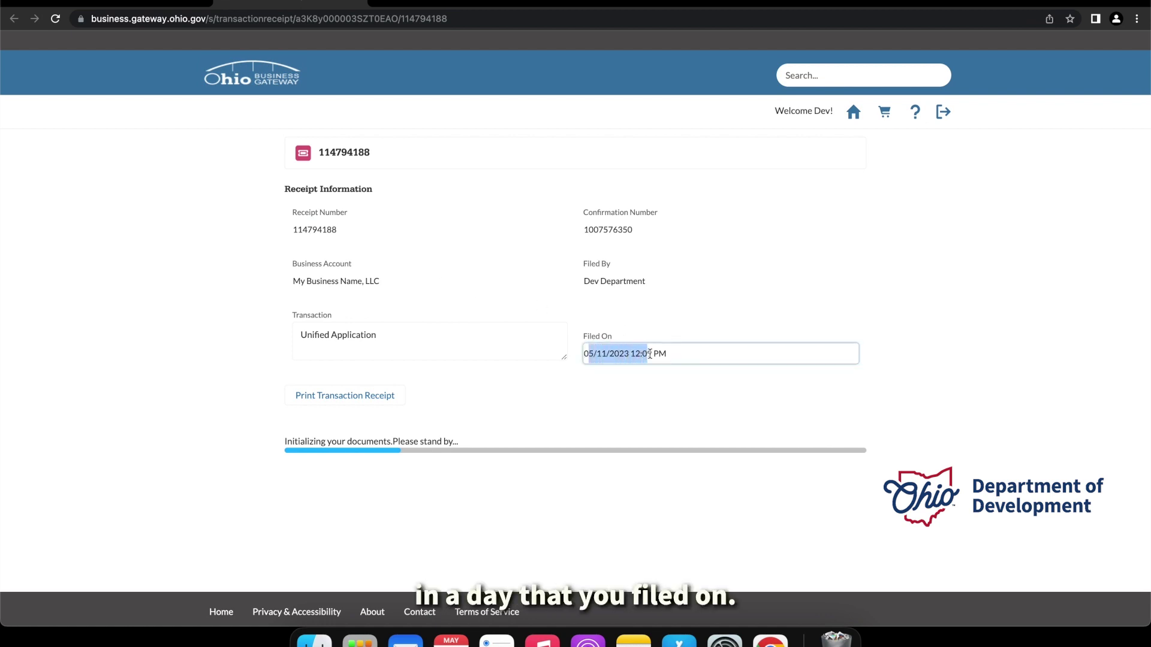
{"action": "left_click", "coordinate": [741, 337]}
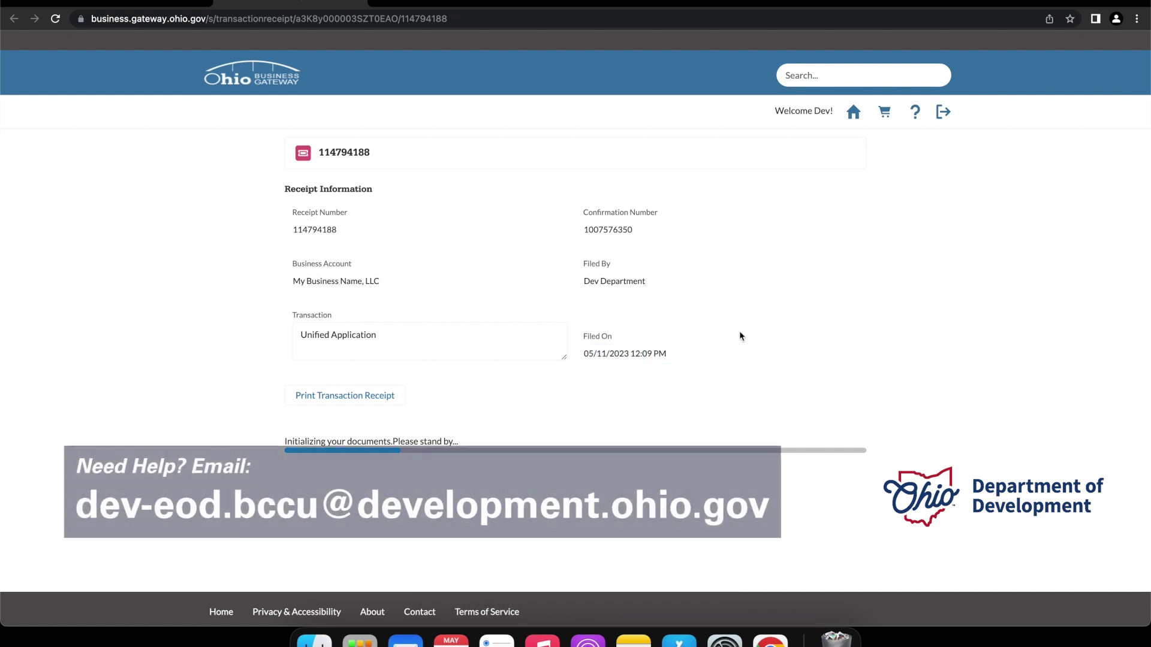